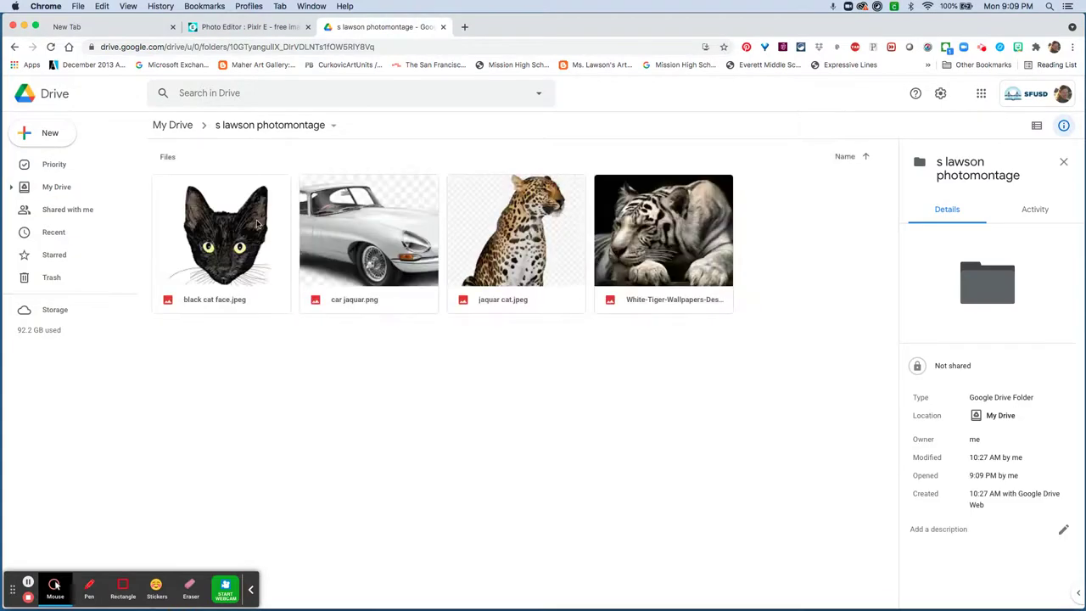
- Download black cat face.jpeg, the White-Tiger wallpaper and car jaquar.png from the folder
{"action": "left_click", "coordinate": [231, 231]}
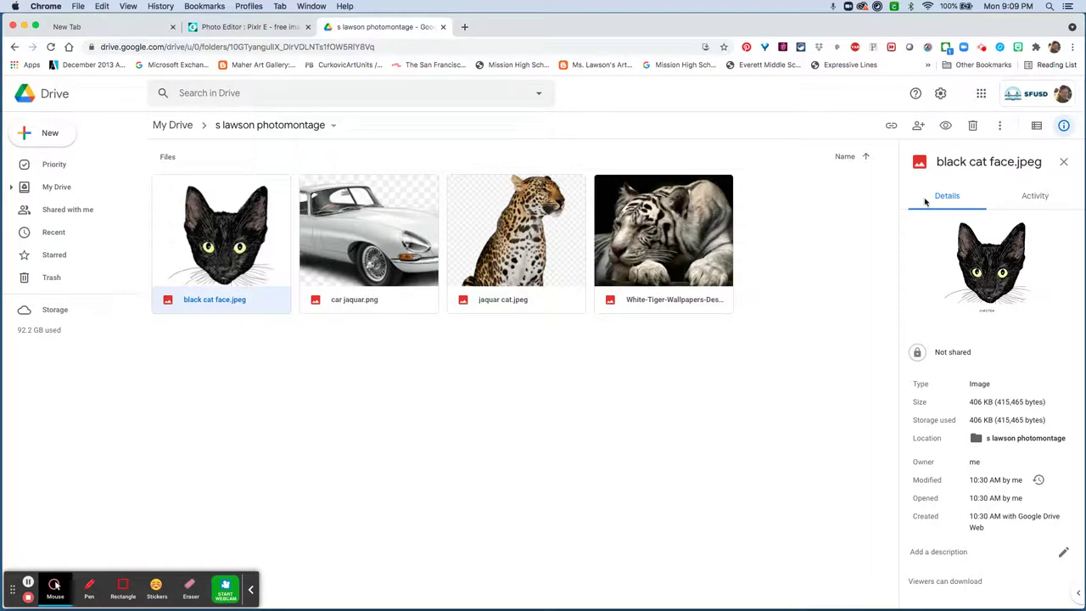
{"action": "left_click", "coordinate": [999, 124]}
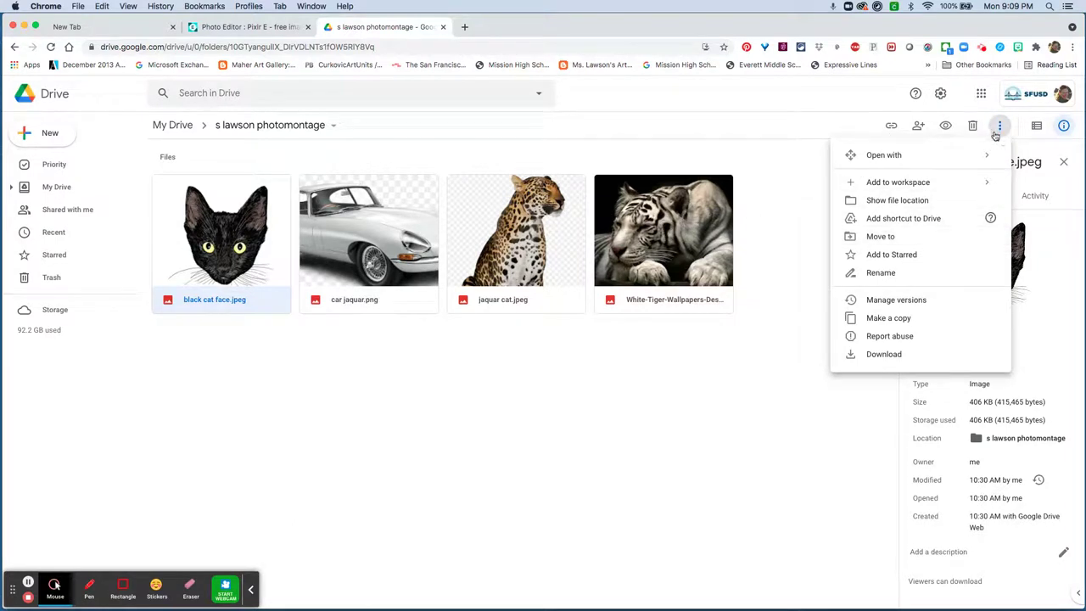
{"action": "left_click", "coordinate": [907, 357]}
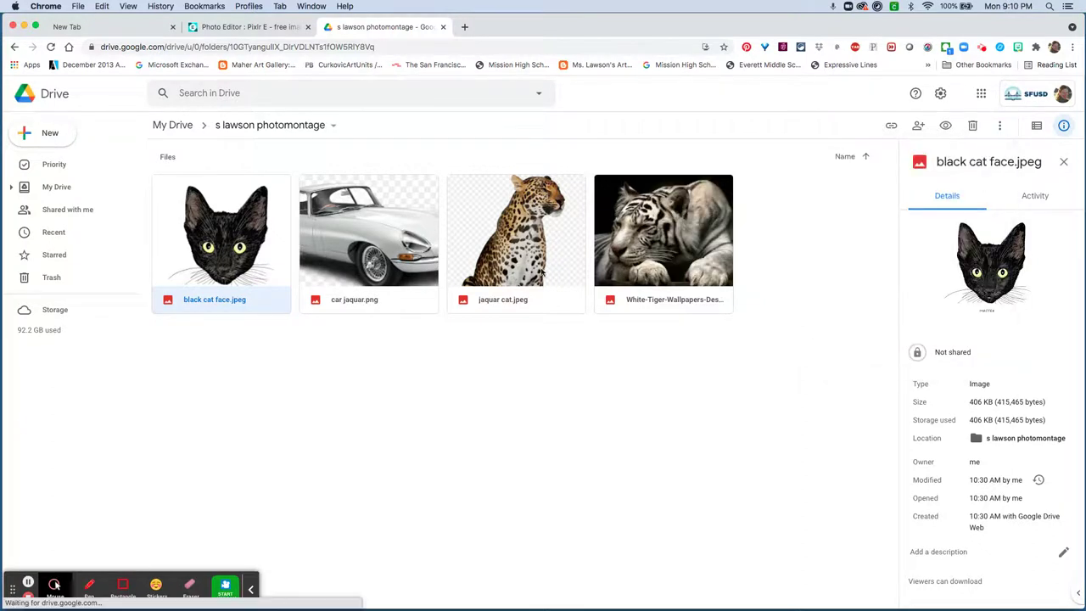
{"action": "left_click", "coordinate": [629, 245]}
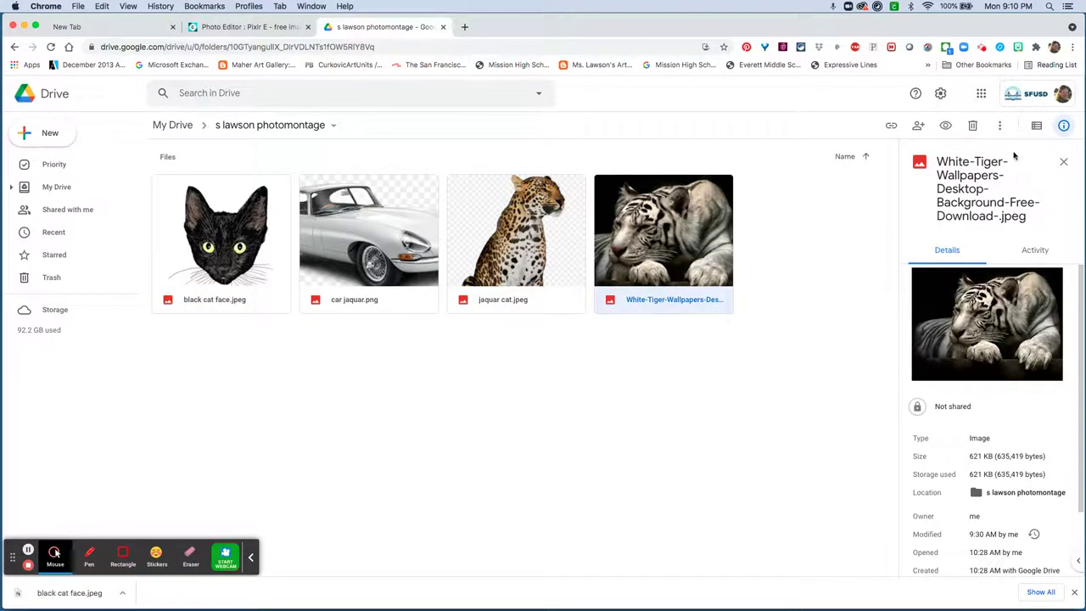
{"action": "left_click", "coordinate": [1000, 125]}
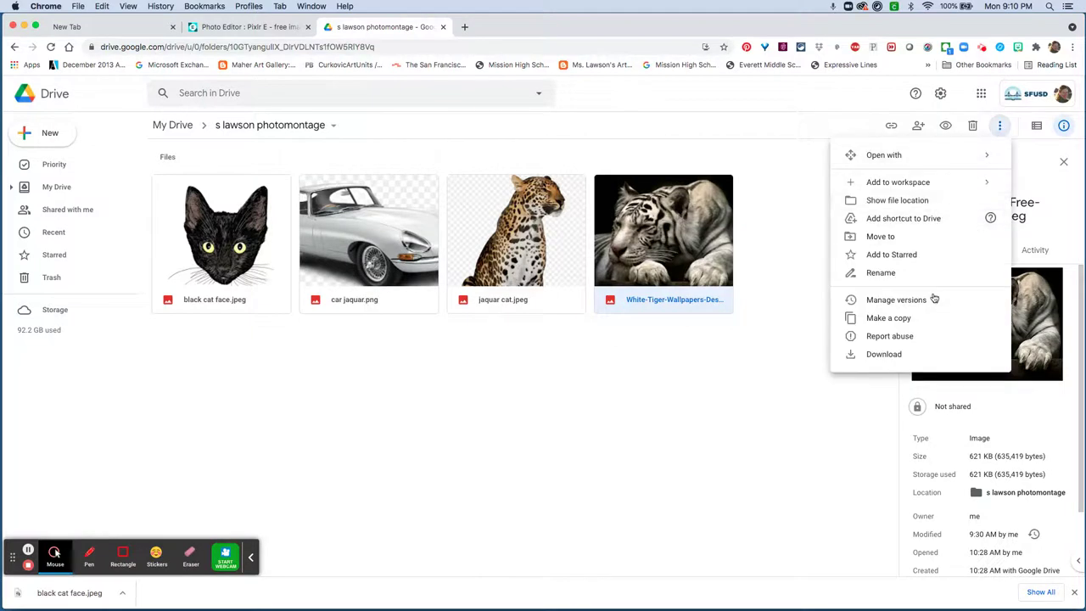
{"action": "left_click", "coordinate": [910, 353]}
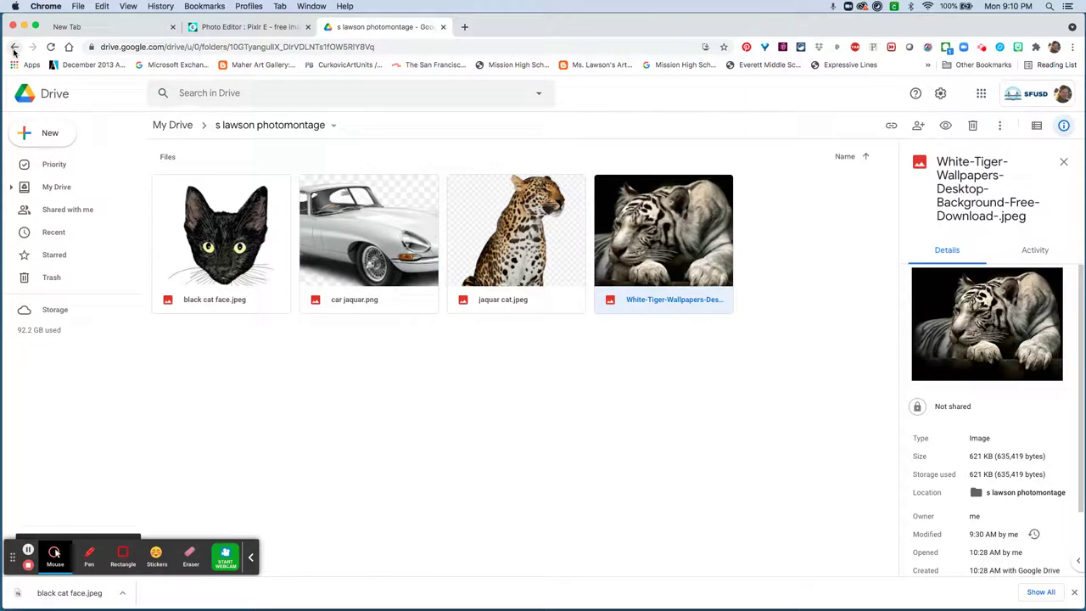
{"action": "left_click", "coordinate": [369, 246]}
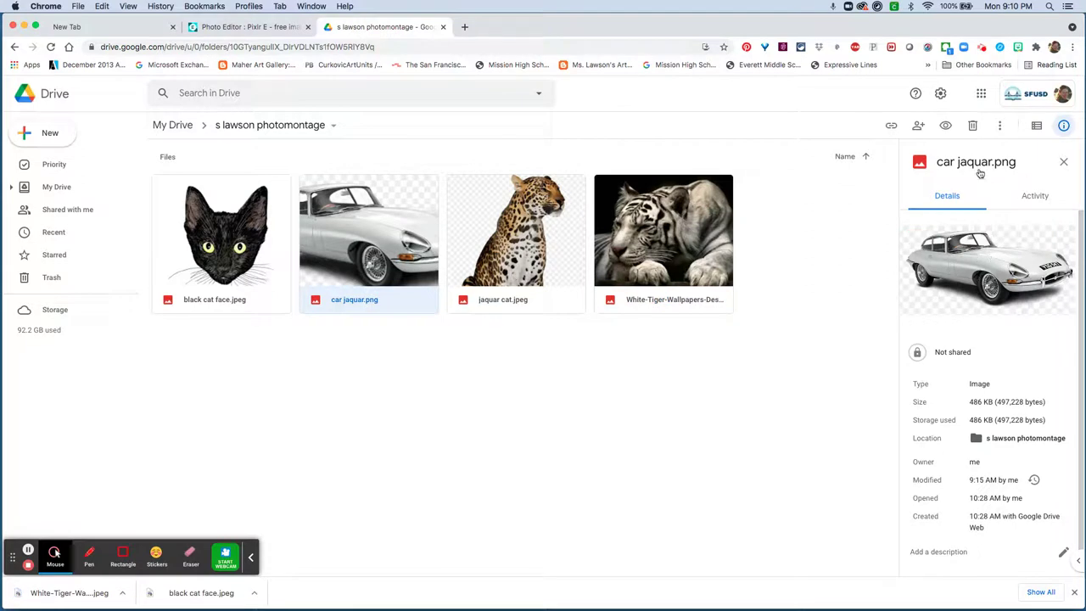
{"action": "left_click", "coordinate": [999, 126]}
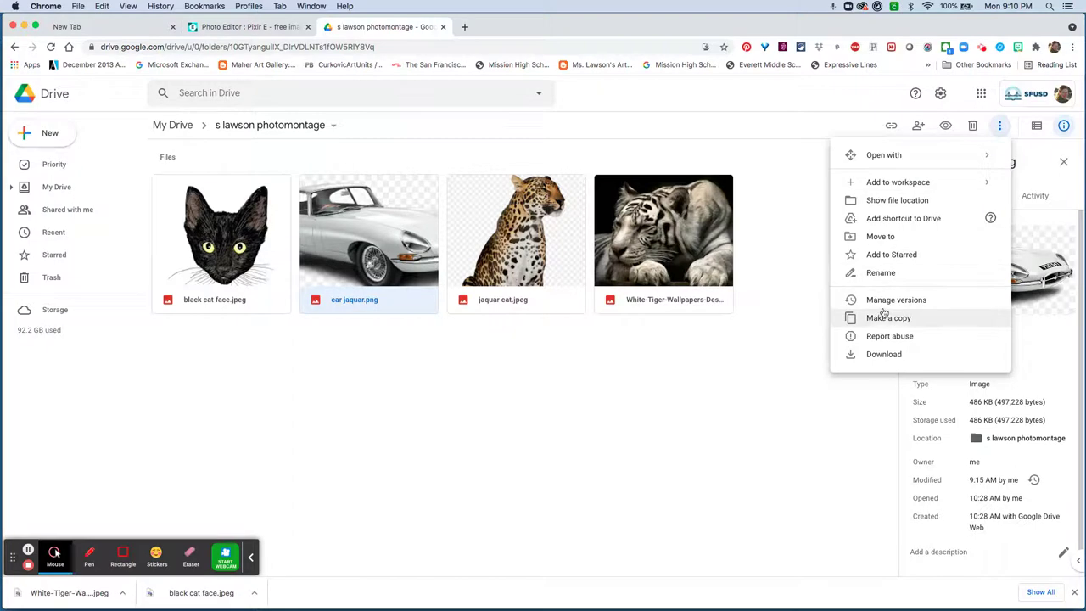
{"action": "left_click", "coordinate": [883, 354]}
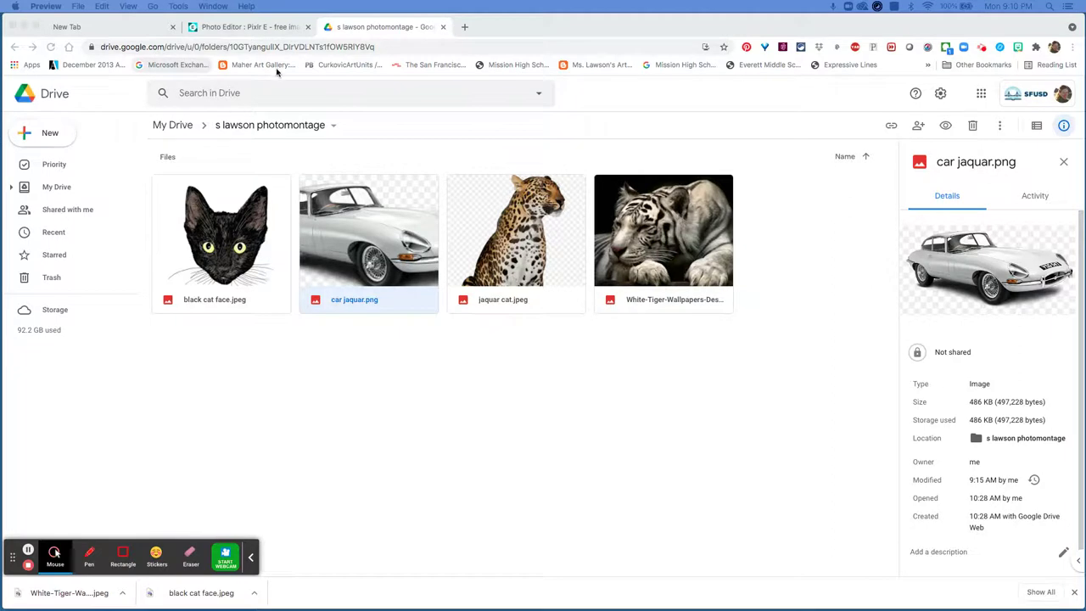
{"action": "left_click", "coordinate": [14, 48]}
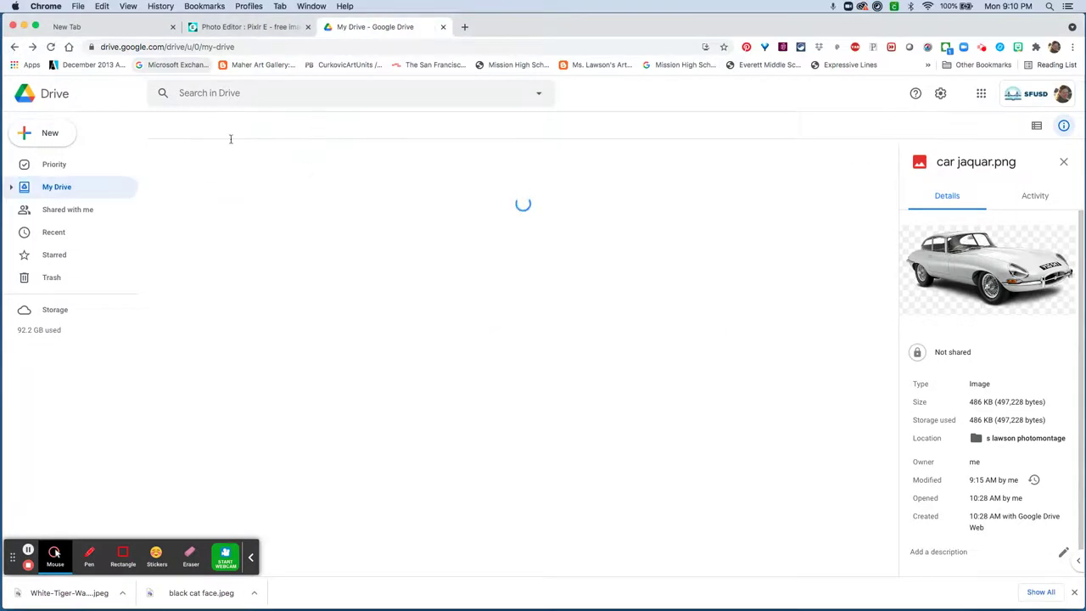
{"action": "scroll", "coordinate": [450, 272], "scroll_direction": "down", "scroll_amount": 15}
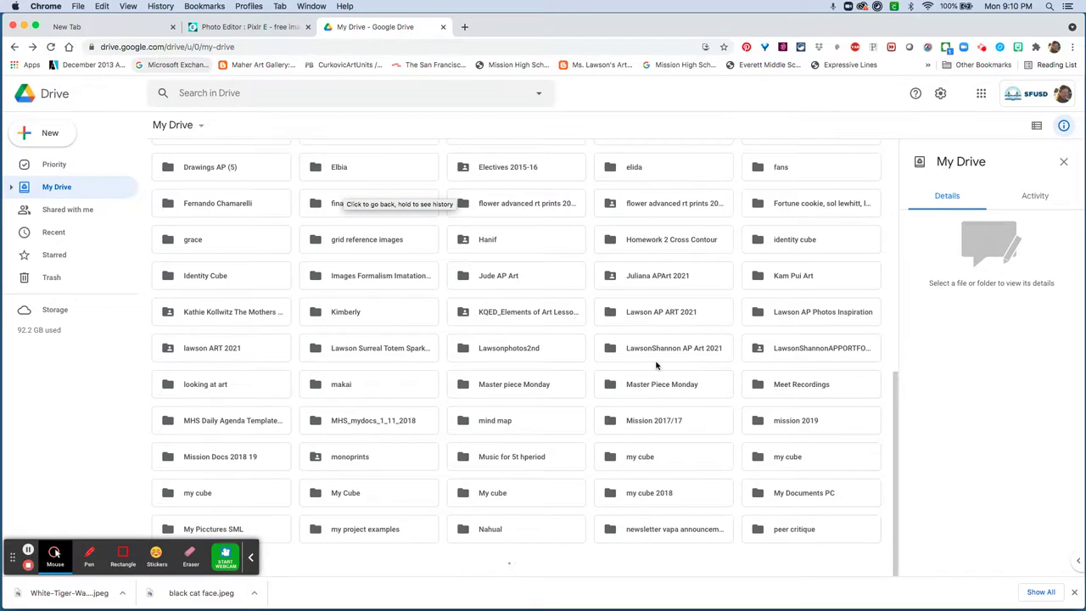
{"action": "scroll", "coordinate": [654, 375], "scroll_direction": "down", "scroll_amount": 3}
{"action": "scroll", "coordinate": [654, 374], "scroll_direction": "down", "scroll_amount": 5}
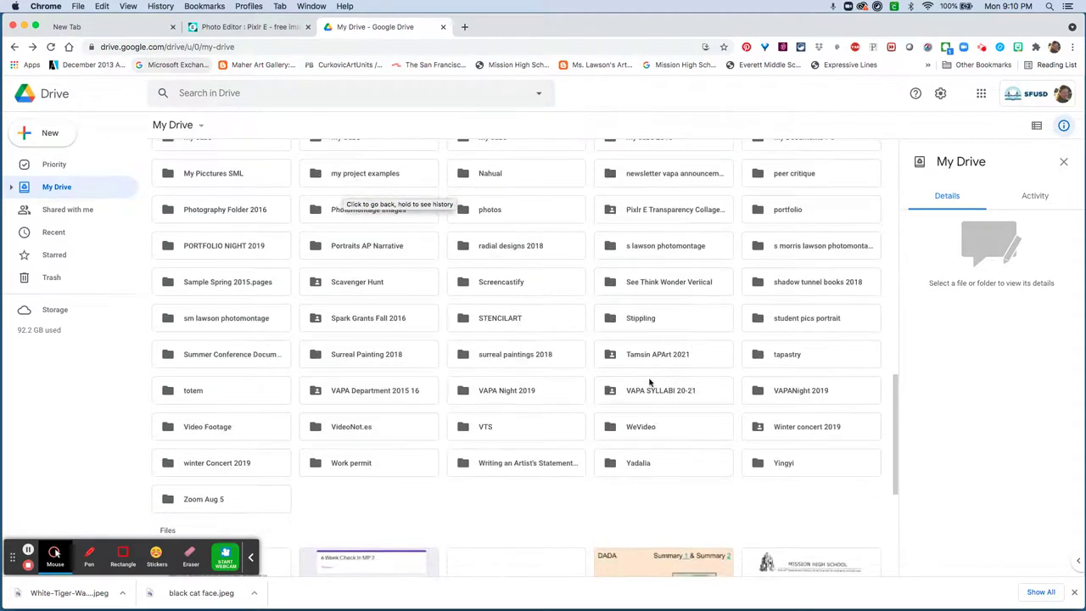
{"action": "scroll", "coordinate": [642, 429], "scroll_direction": "down", "scroll_amount": 1}
{"action": "scroll", "coordinate": [643, 429], "scroll_direction": "up", "scroll_amount": 2}
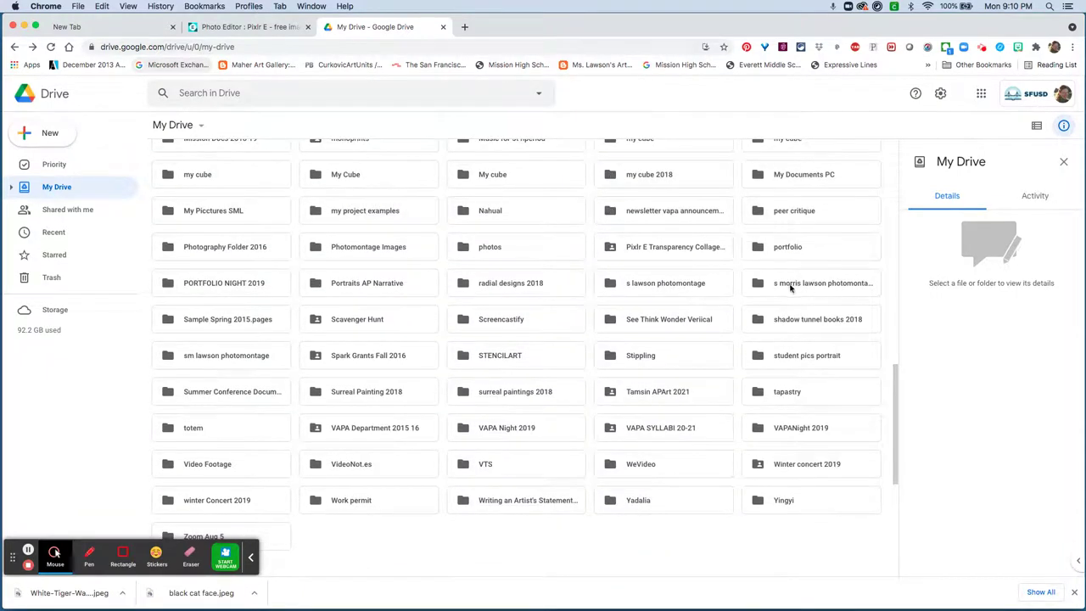
{"action": "left_click", "coordinate": [807, 284]}
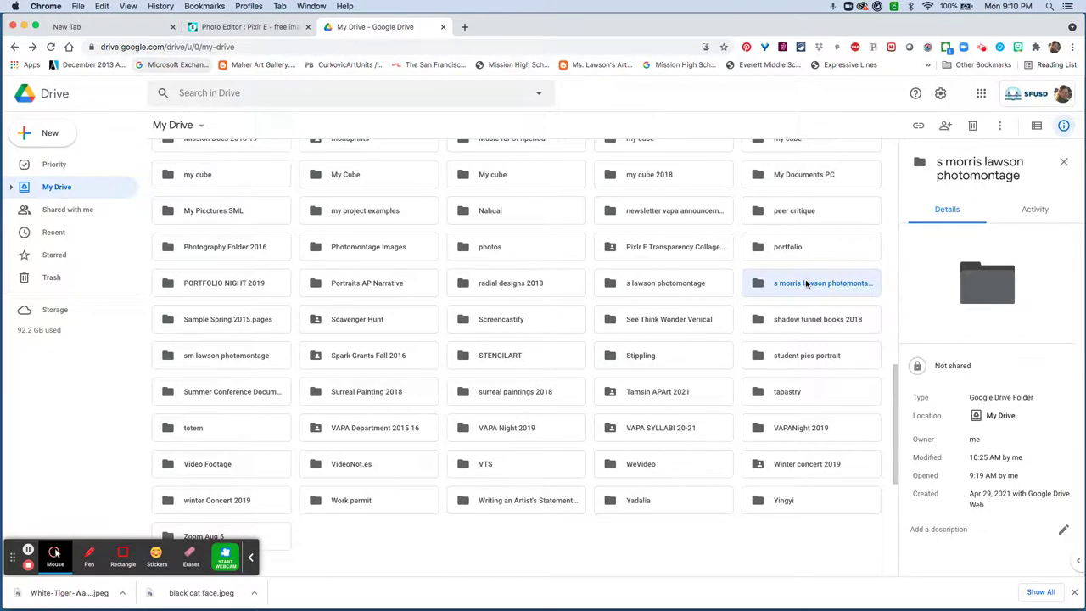
{"action": "double_click", "coordinate": [807, 285]}
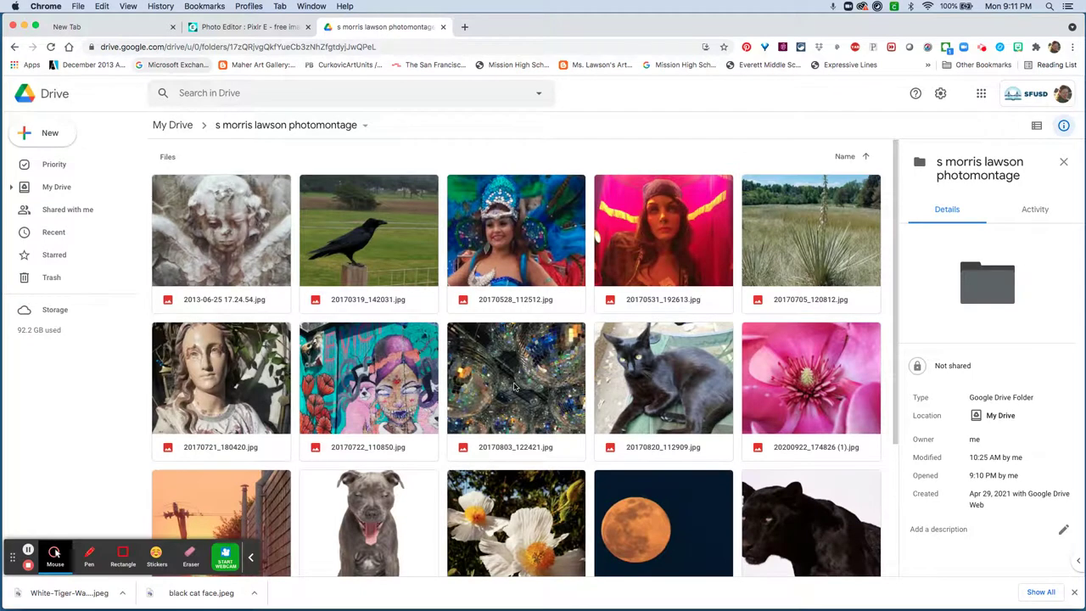
- Download the pink flower photo from the folder
{"action": "scroll", "coordinate": [514, 387], "scroll_direction": "down", "scroll_amount": 2}
{"action": "left_click", "coordinate": [797, 311]}
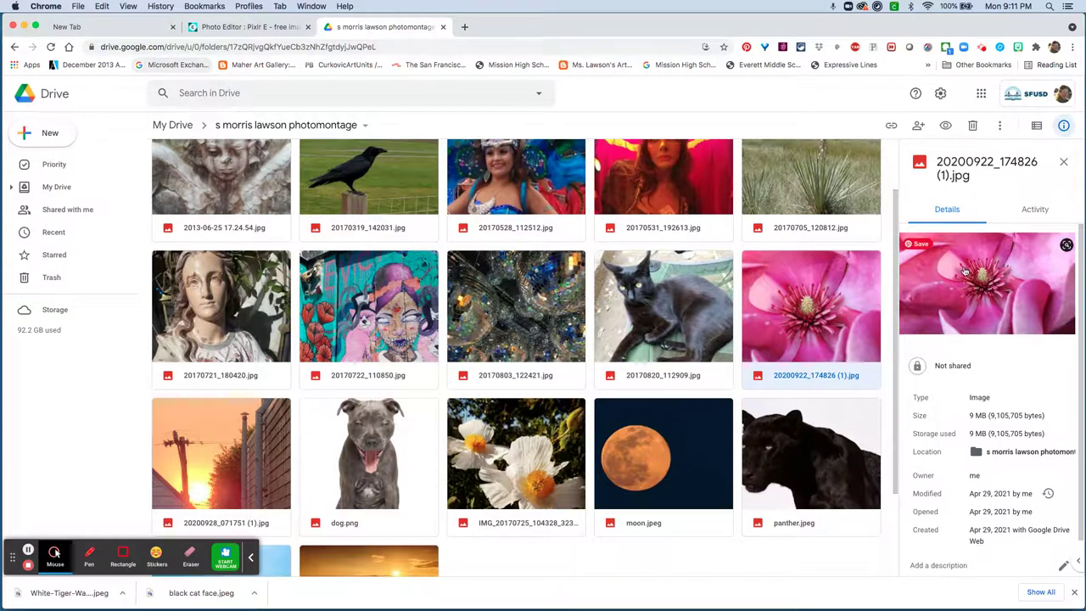
{"action": "scroll", "coordinate": [982, 466], "scroll_direction": "down", "scroll_amount": 1}
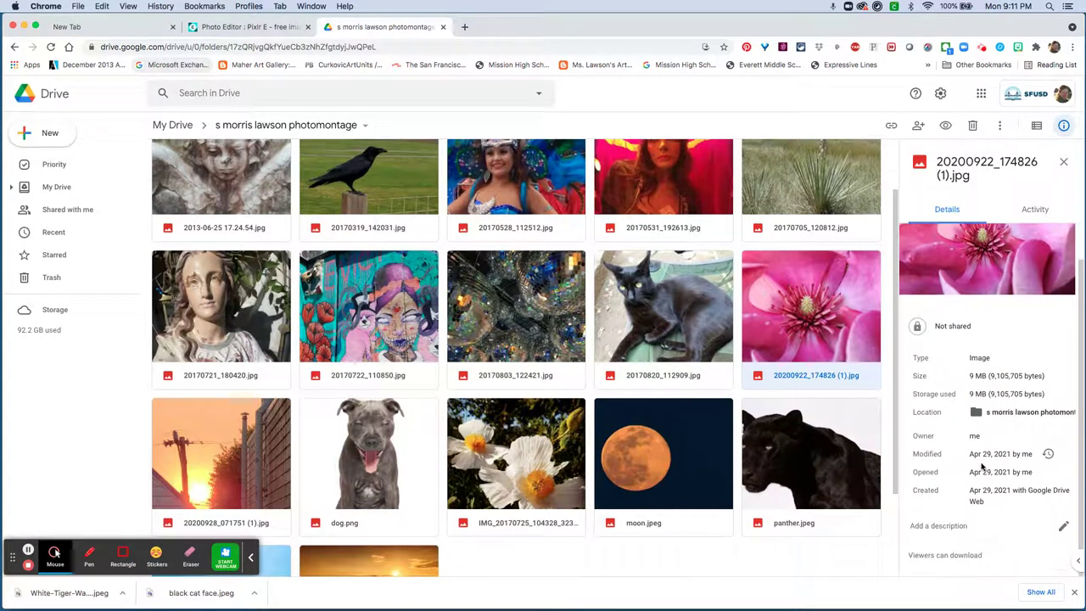
{"action": "scroll", "coordinate": [982, 466], "scroll_direction": "up", "scroll_amount": 1}
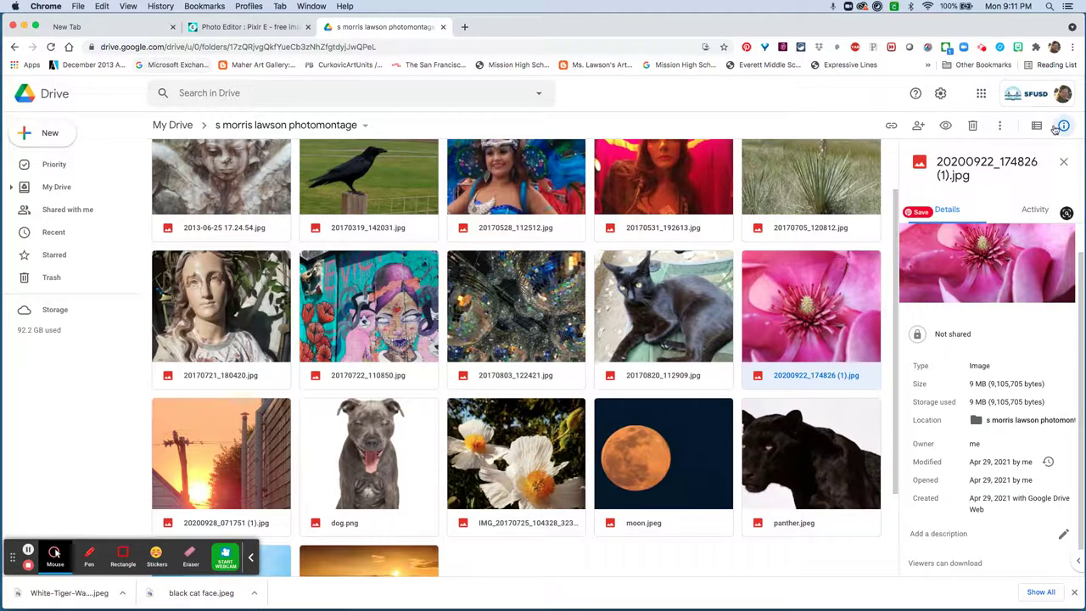
{"action": "left_click", "coordinate": [999, 126]}
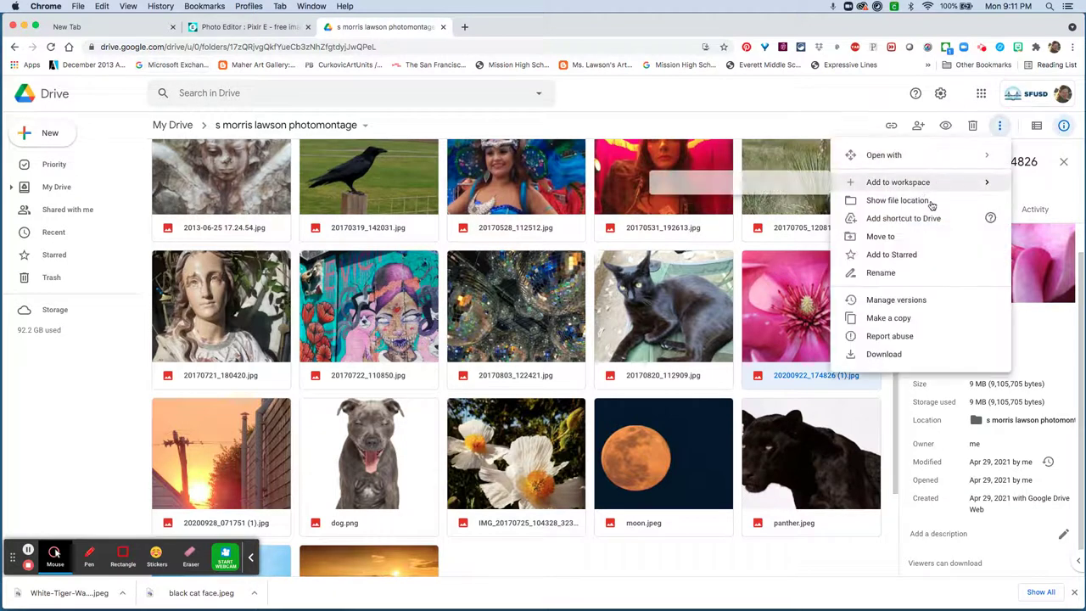
{"action": "left_click", "coordinate": [898, 354]}
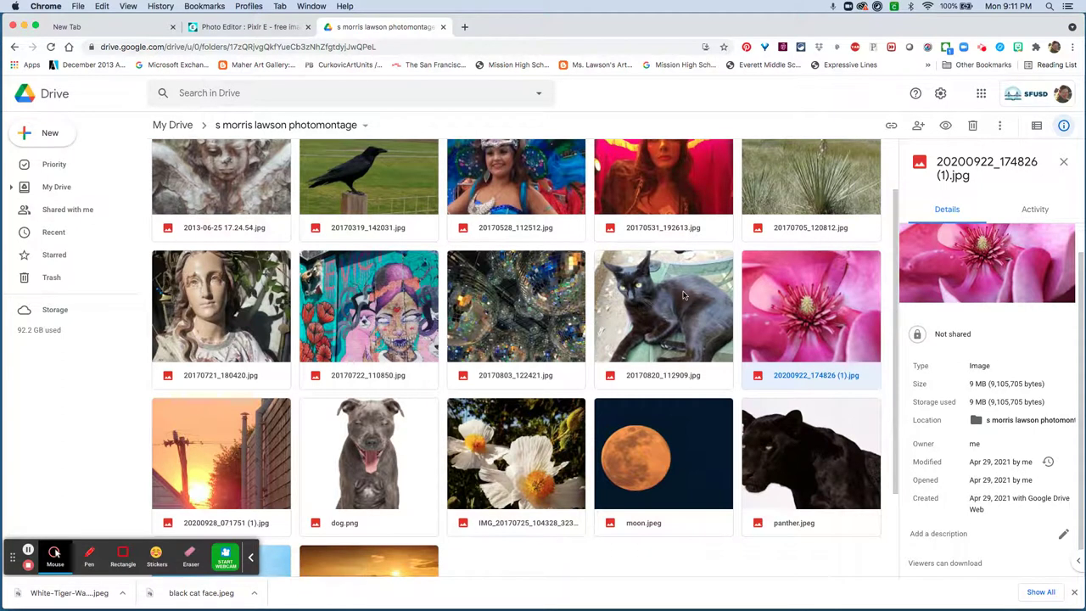
- Download the crow photo 20170319_142031.jpg
{"action": "scroll", "coordinate": [686, 296], "scroll_direction": "up", "scroll_amount": 1}
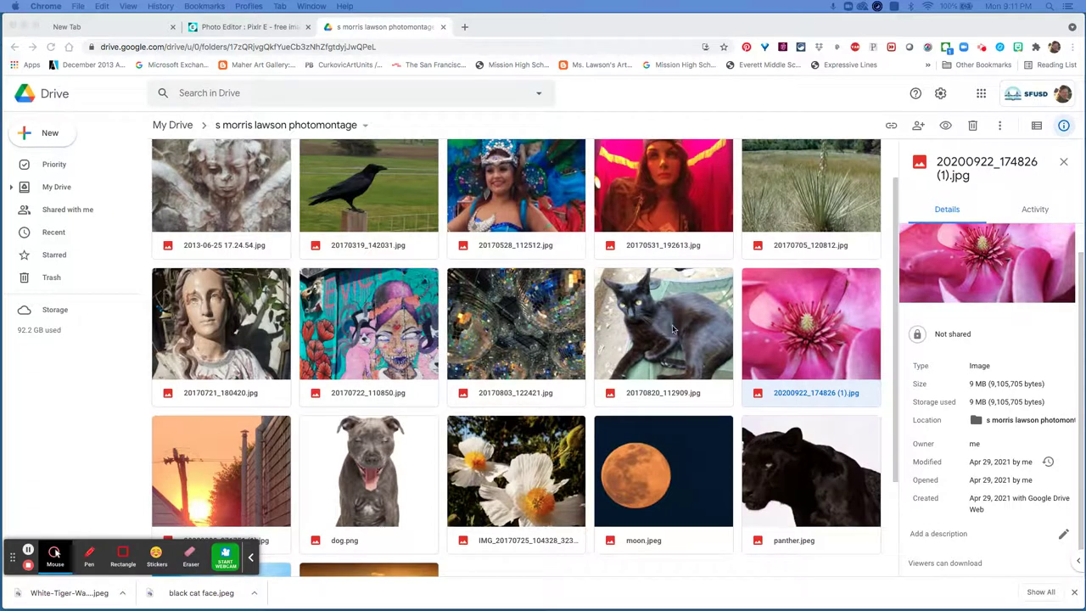
{"action": "scroll", "coordinate": [509, 305], "scroll_direction": "up", "scroll_amount": 2}
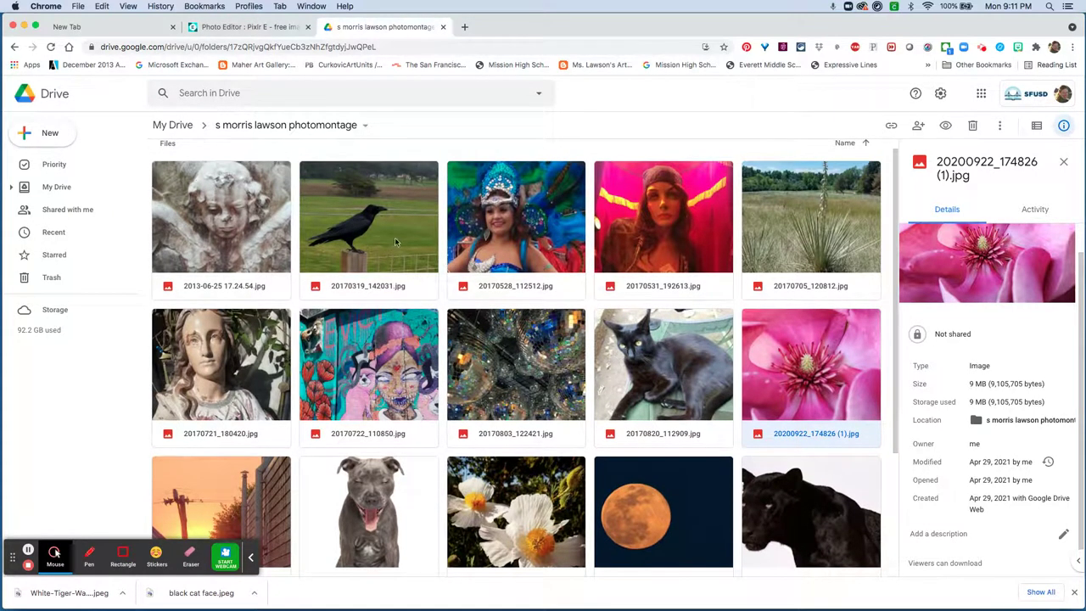
{"action": "left_click", "coordinate": [393, 235]}
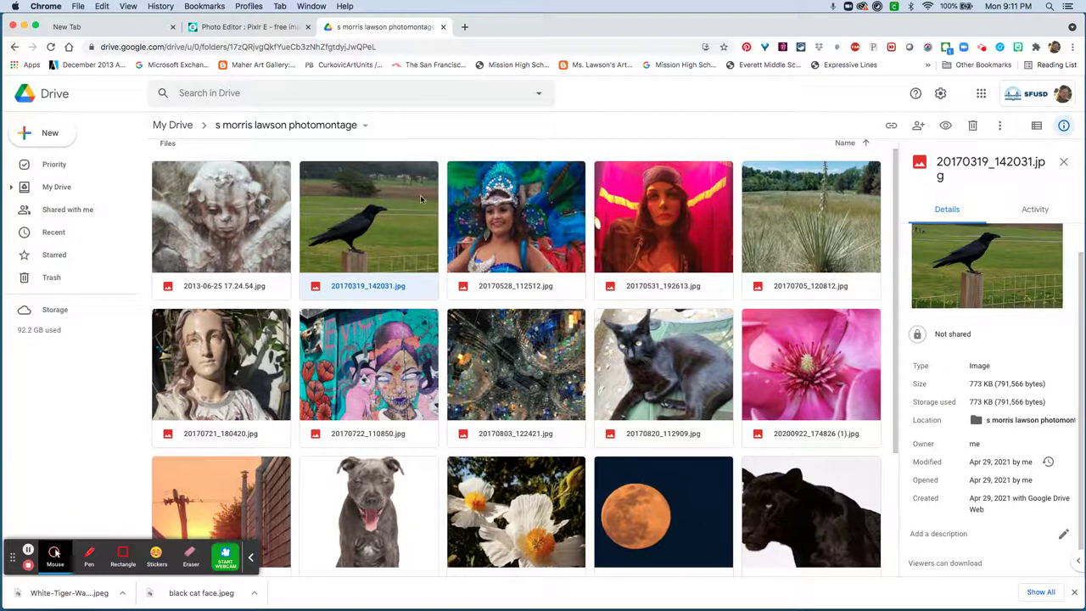
{"action": "left_click", "coordinate": [1000, 127]}
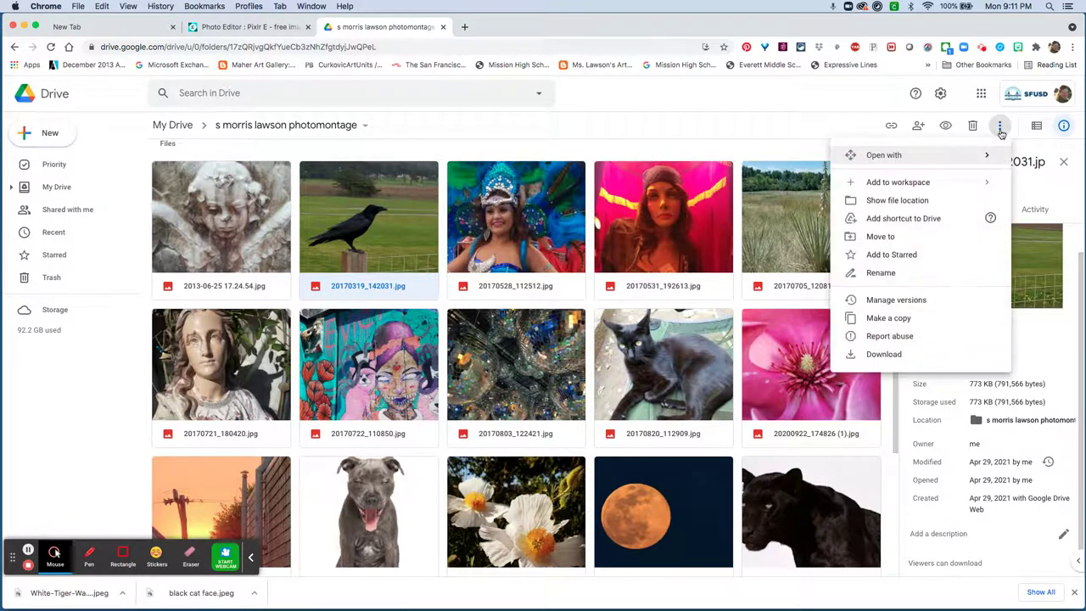
{"action": "left_click", "coordinate": [884, 355]}
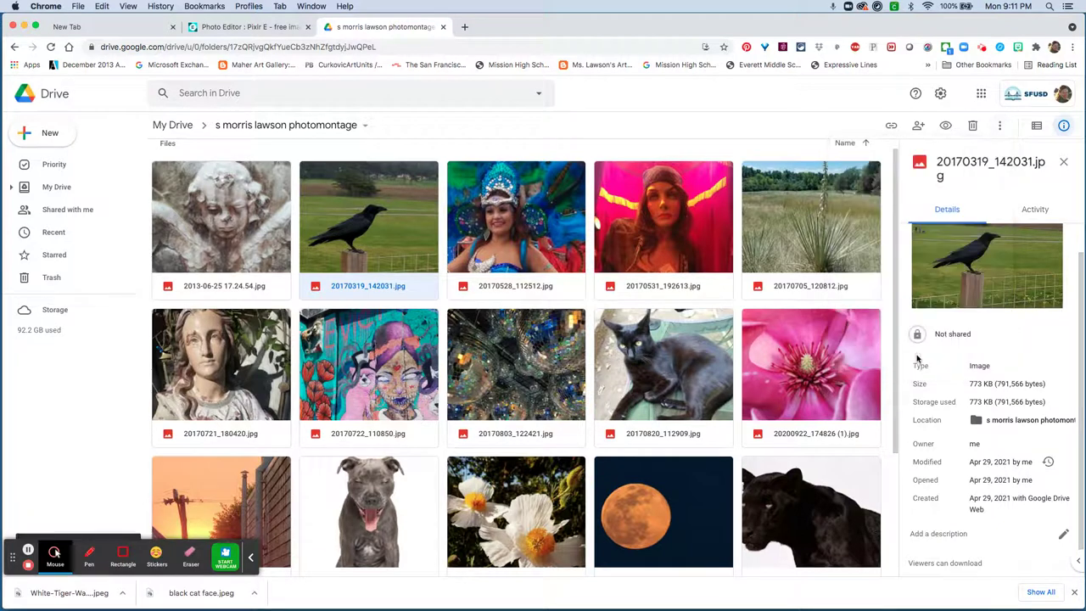
{"action": "scroll", "coordinate": [811, 516], "scroll_direction": "down", "scroll_amount": 3}
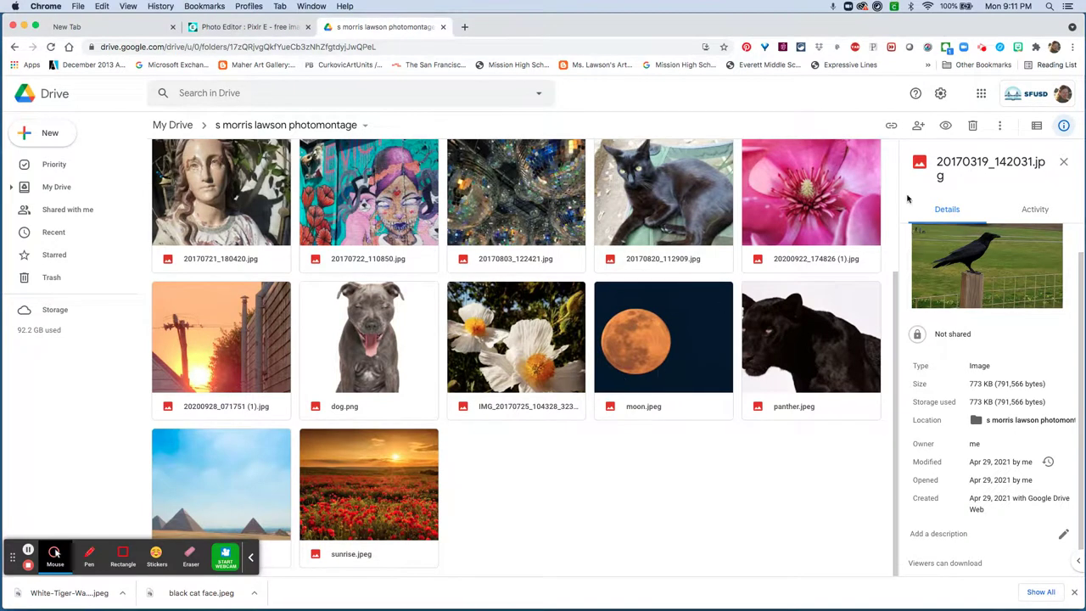
{"action": "left_click", "coordinate": [1000, 125]}
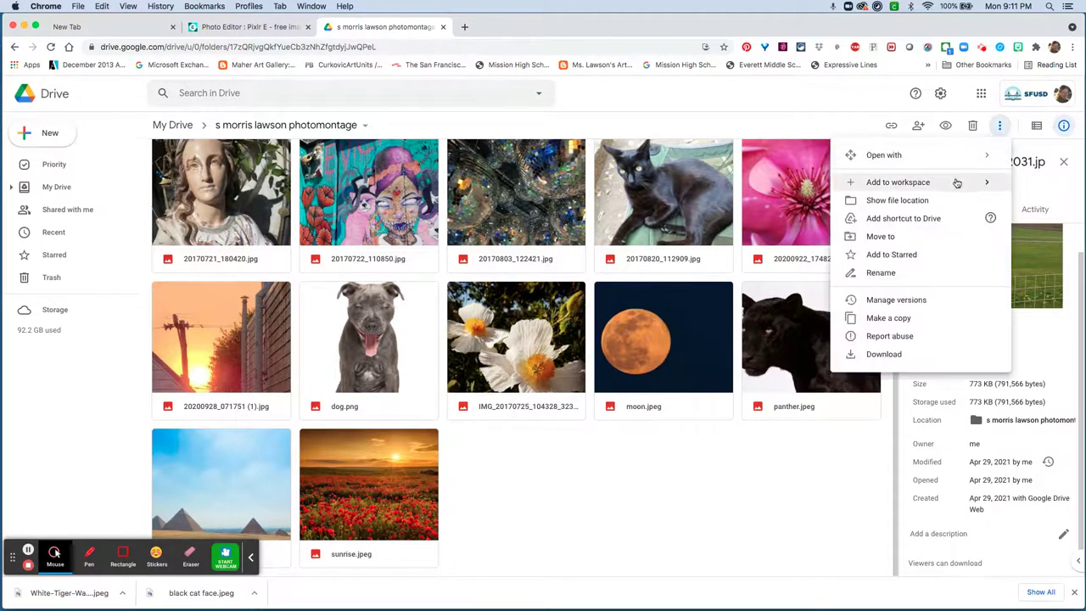
{"action": "mouse_move", "coordinate": [955, 182]}
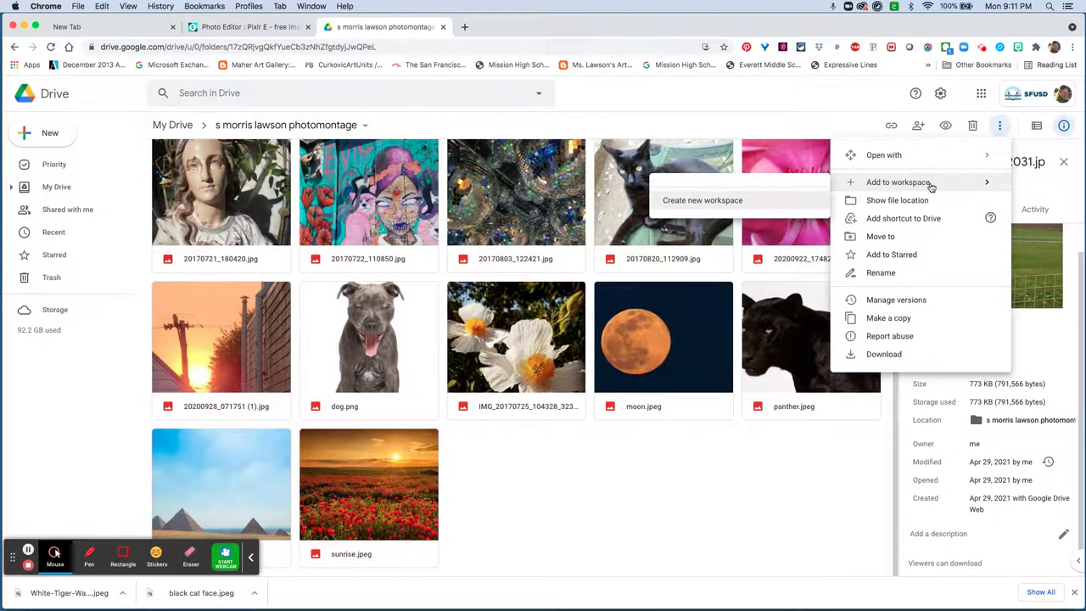
{"action": "left_click", "coordinate": [892, 353]}
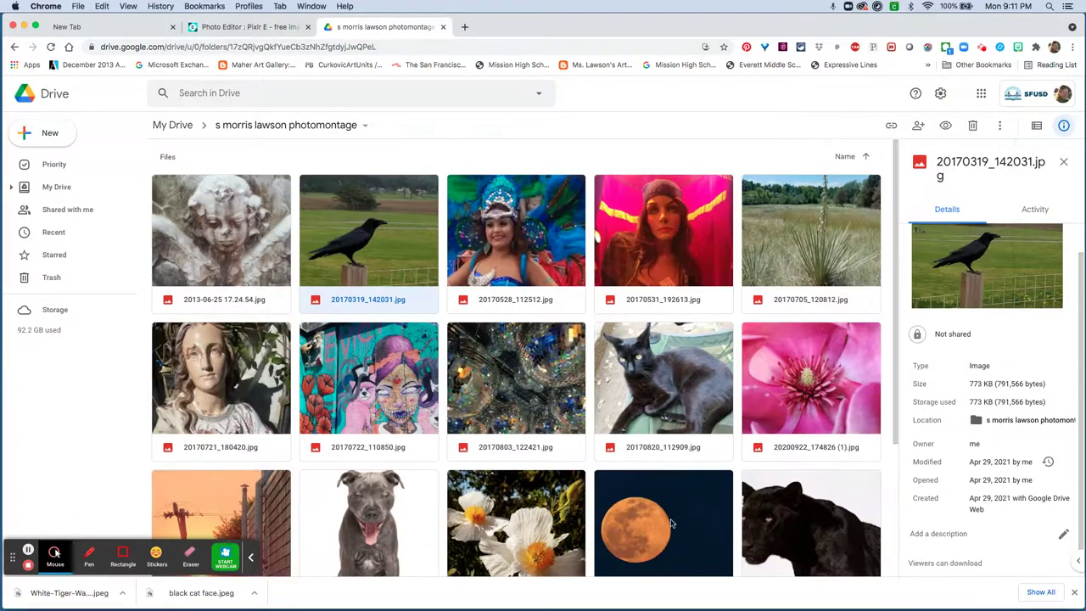
- Download moon.jpeg and the white IMG_20170725 flower photo
{"action": "scroll", "coordinate": [670, 523], "scroll_direction": "down", "scroll_amount": 3}
{"action": "left_click", "coordinate": [663, 415]}
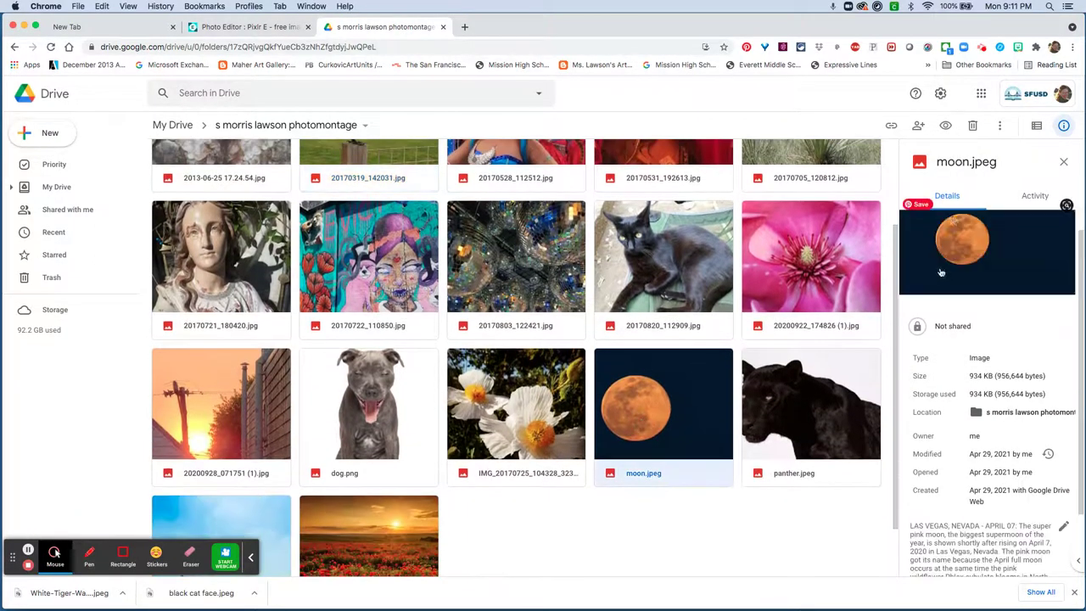
{"action": "left_click", "coordinate": [999, 125]}
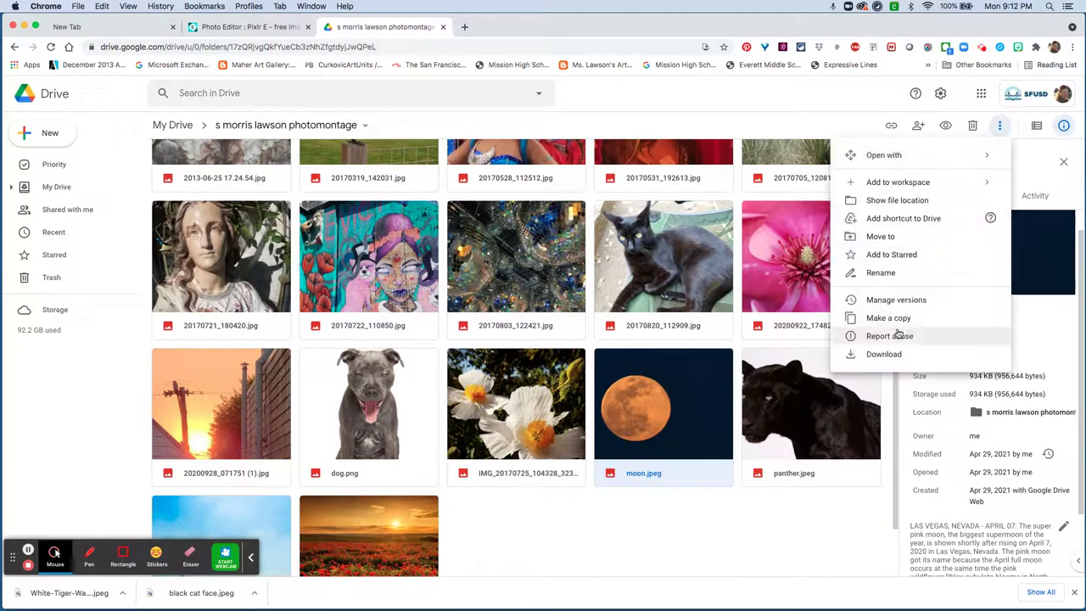
{"action": "left_click", "coordinate": [892, 356]}
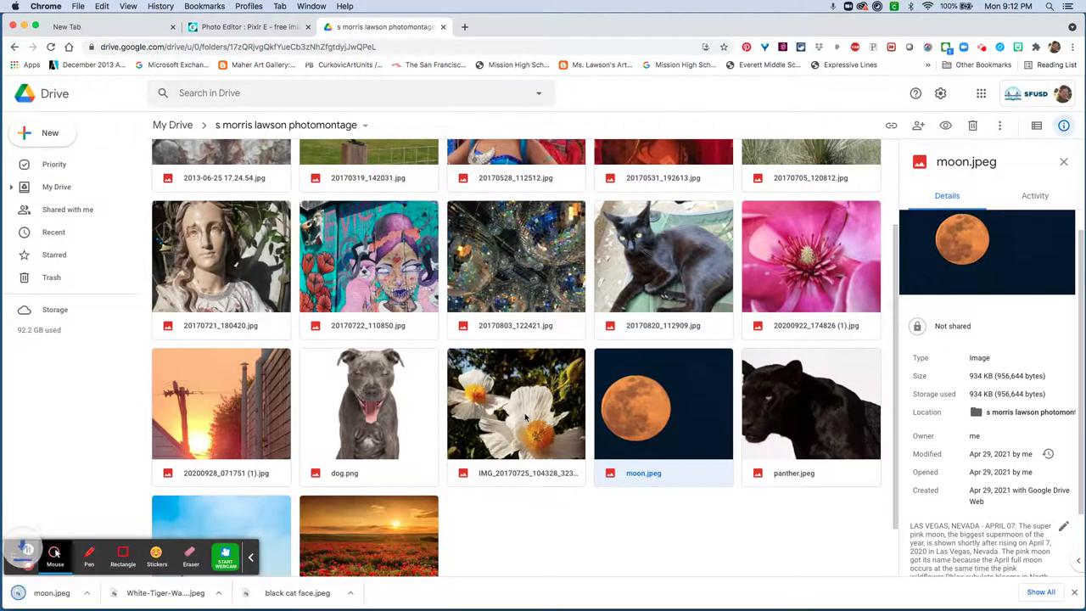
{"action": "left_click", "coordinate": [525, 417]}
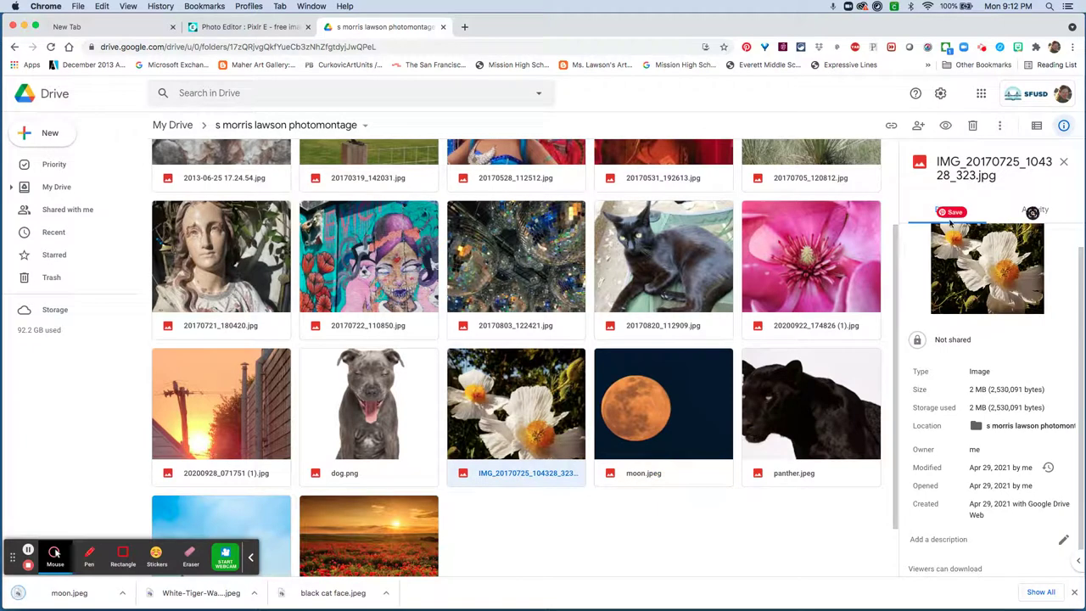
{"action": "left_click", "coordinate": [1001, 125]}
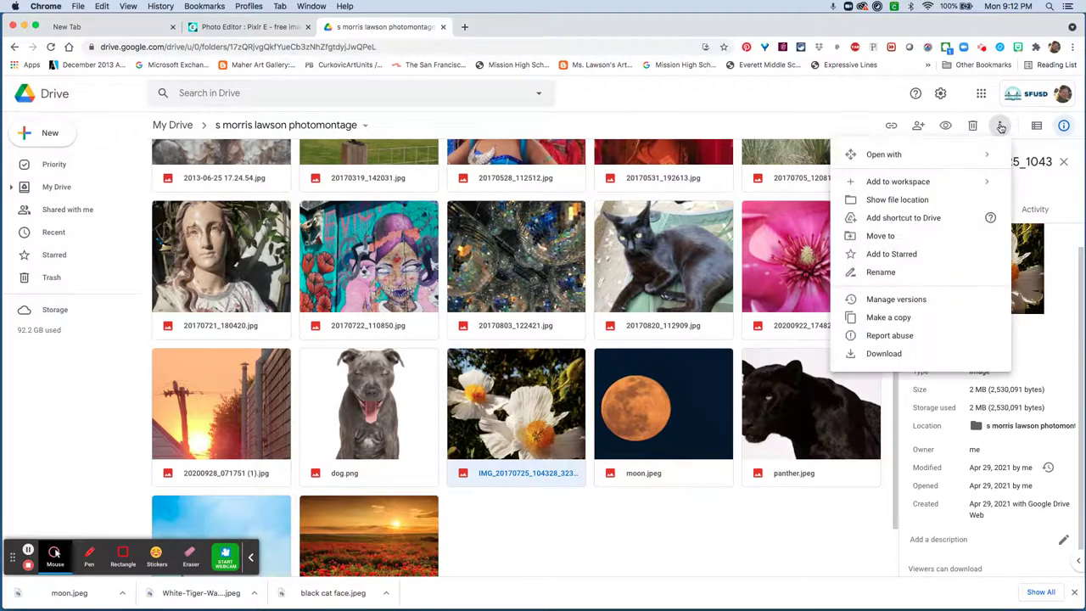
{"action": "left_click", "coordinate": [887, 354]}
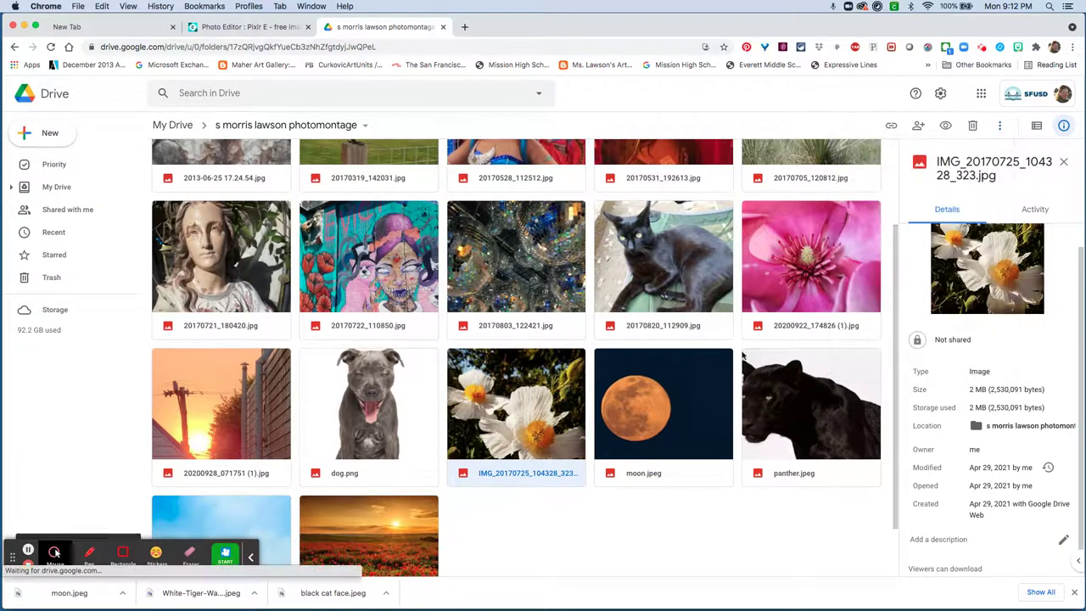
{"action": "scroll", "coordinate": [626, 416], "scroll_direction": "down", "scroll_amount": 2}
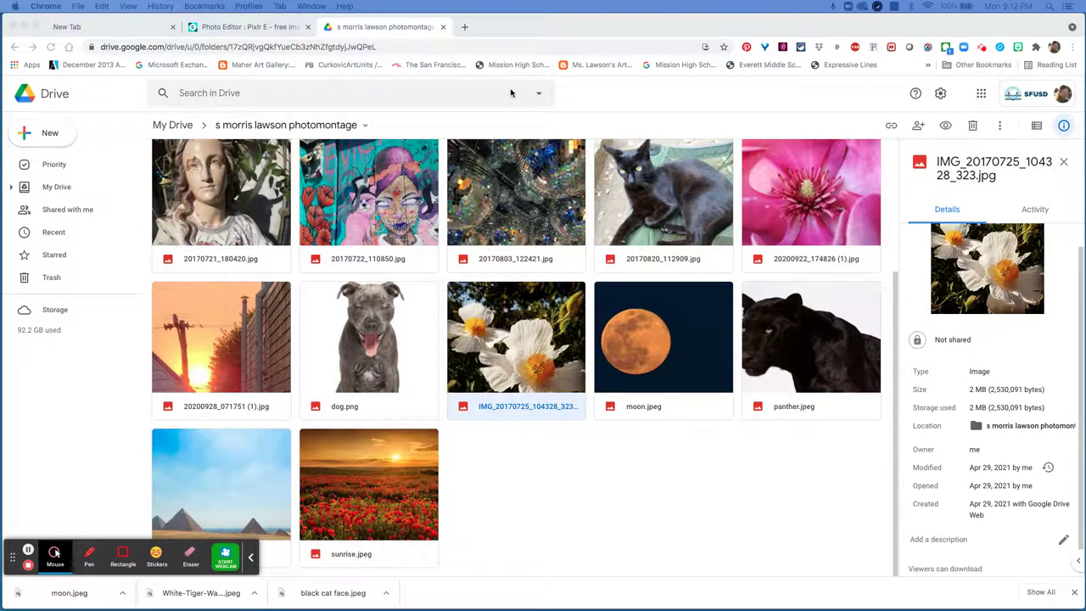
- Close the old Pixlr tab, search Google for 'pixlre' and open the Pixlr E editor
{"action": "left_click", "coordinate": [288, 31]}
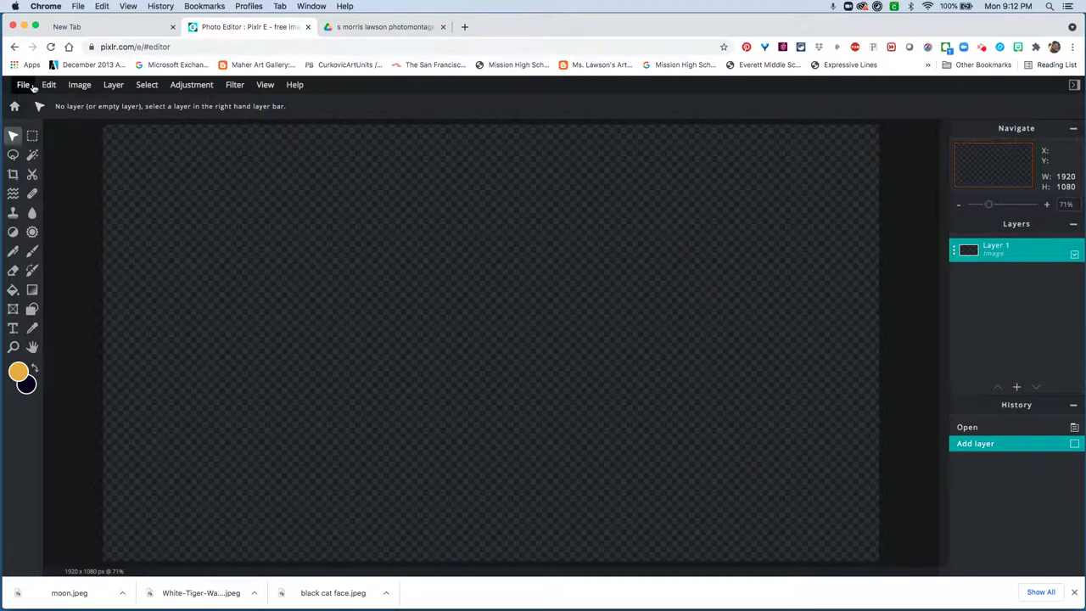
{"action": "left_click", "coordinate": [308, 28]}
{"action": "left_click", "coordinate": [326, 30]}
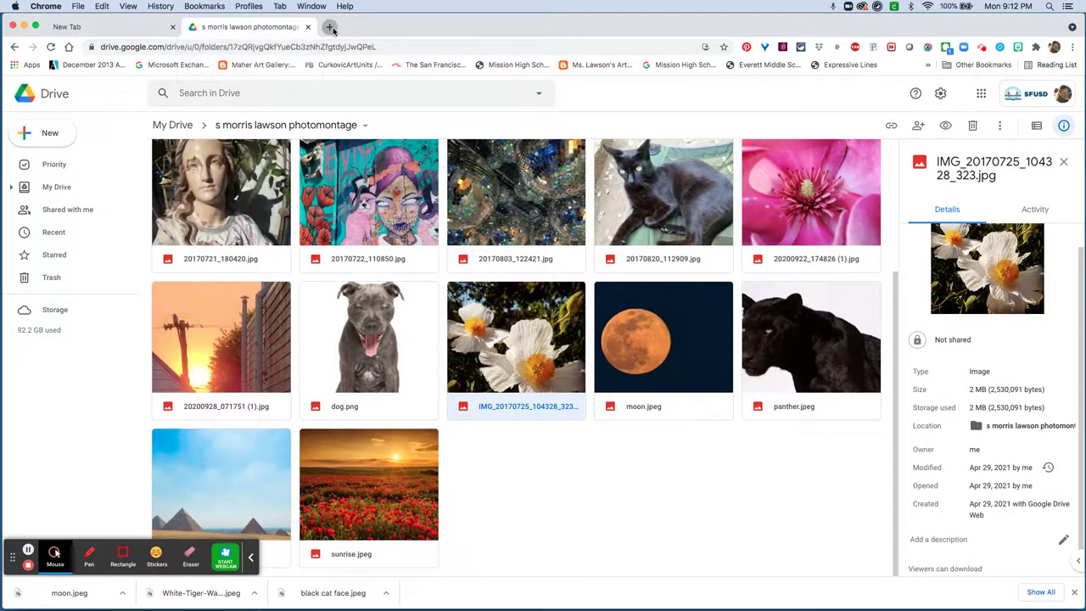
{"action": "left_click", "coordinate": [456, 254]}
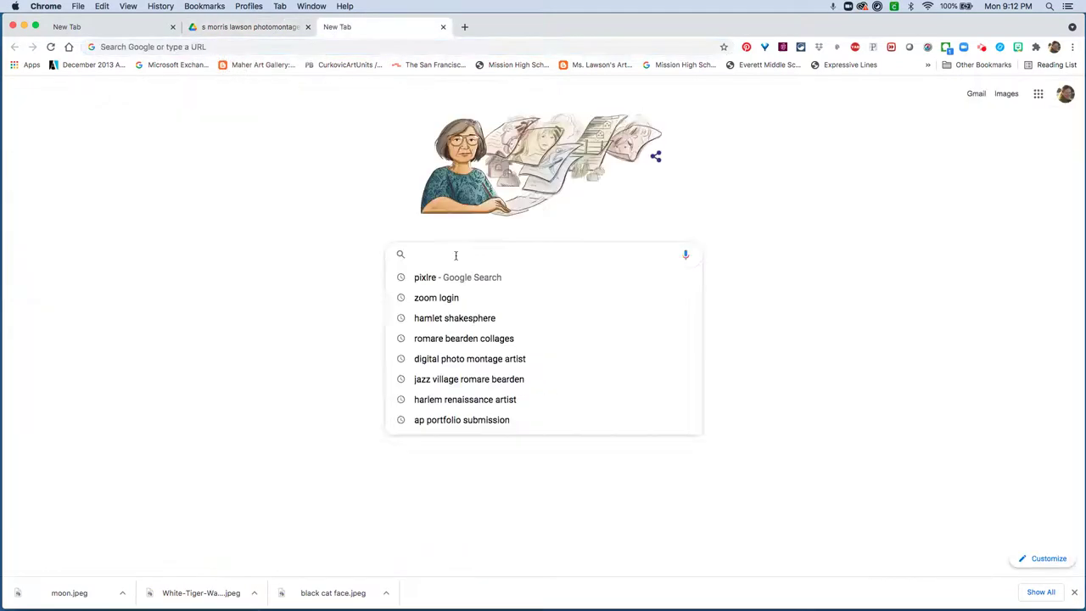
{"action": "left_click", "coordinate": [449, 279]}
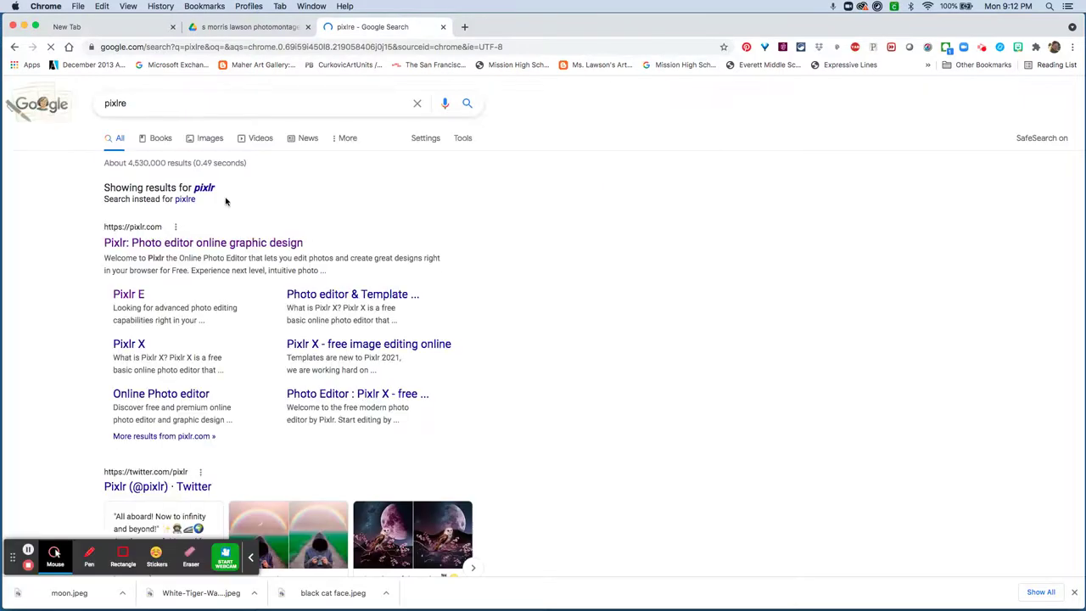
{"action": "left_click", "coordinate": [200, 243]}
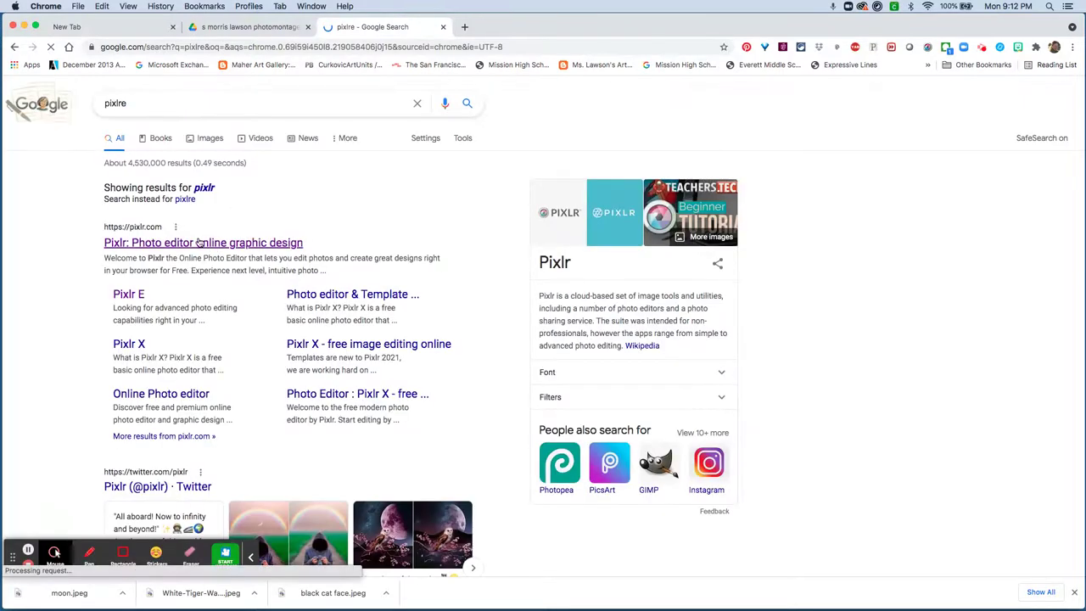
{"action": "left_click", "coordinate": [129, 294]}
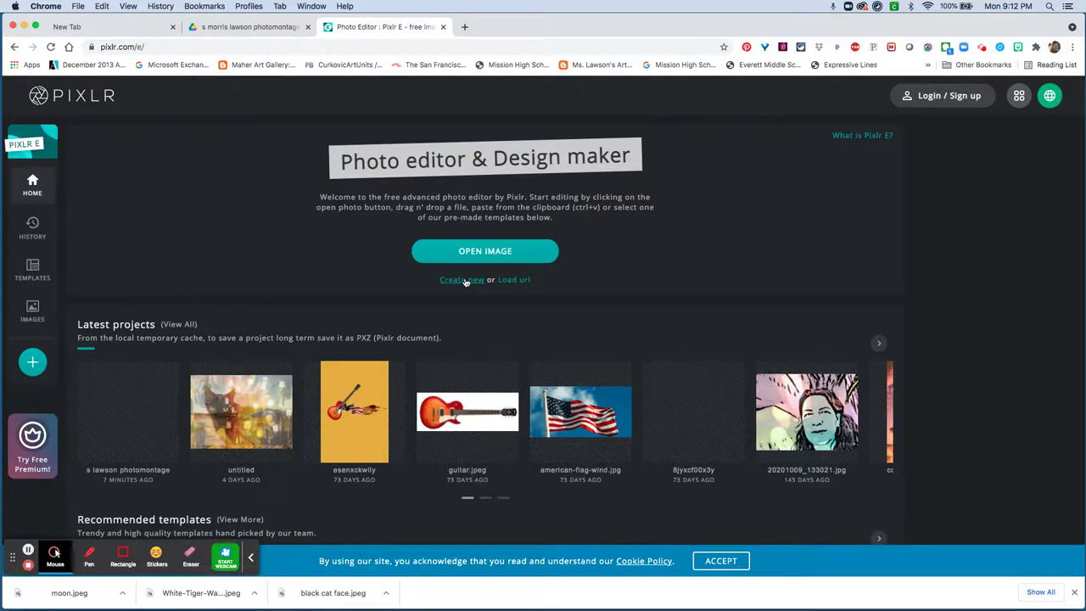
- Create a blank 1920×1080 Full HD project named 's lawson photomontage'
{"action": "left_click", "coordinate": [465, 280]}
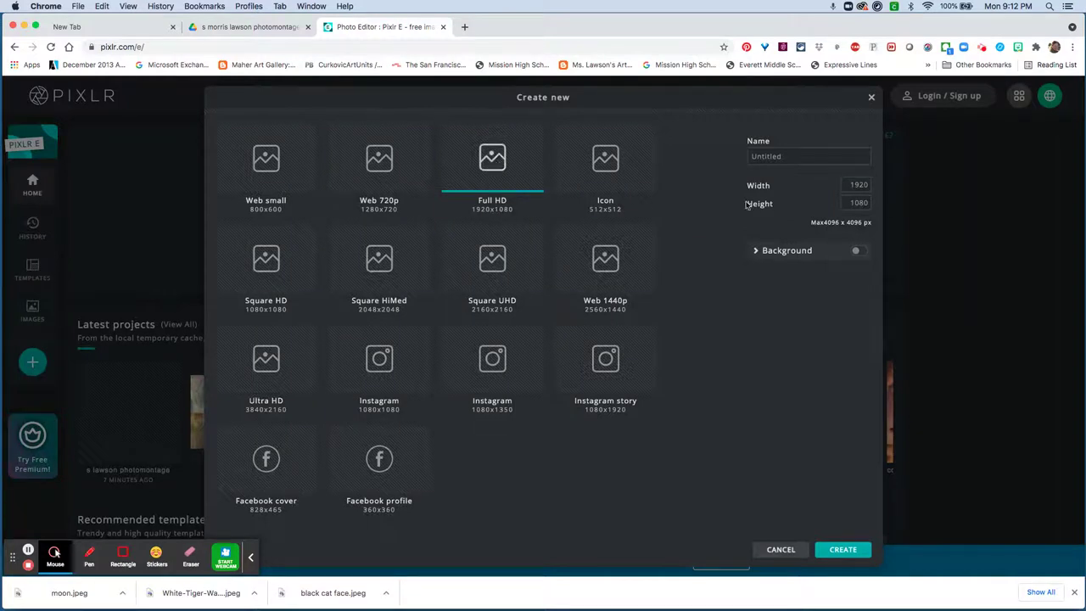
{"action": "left_click", "coordinate": [773, 161]}
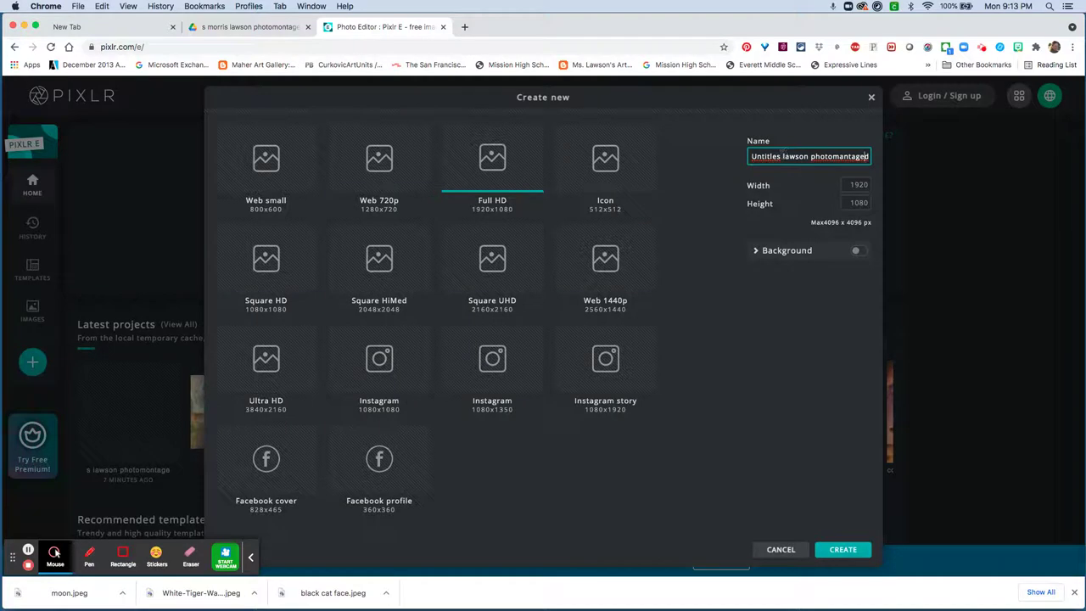
{"action": "mouse_move", "coordinate": [775, 156]}
{"action": "left_mouse_down"}
{"action": "mouse_move", "coordinate": [756, 149]}
{"action": "mouse_move", "coordinate": [704, 164]}
{"action": "mouse_move", "coordinate": [773, 161]}
{"action": "left_mouse_up"}
{"action": "left_click", "coordinate": [752, 157]}
{"action": "key", "text": "BackSpace"}
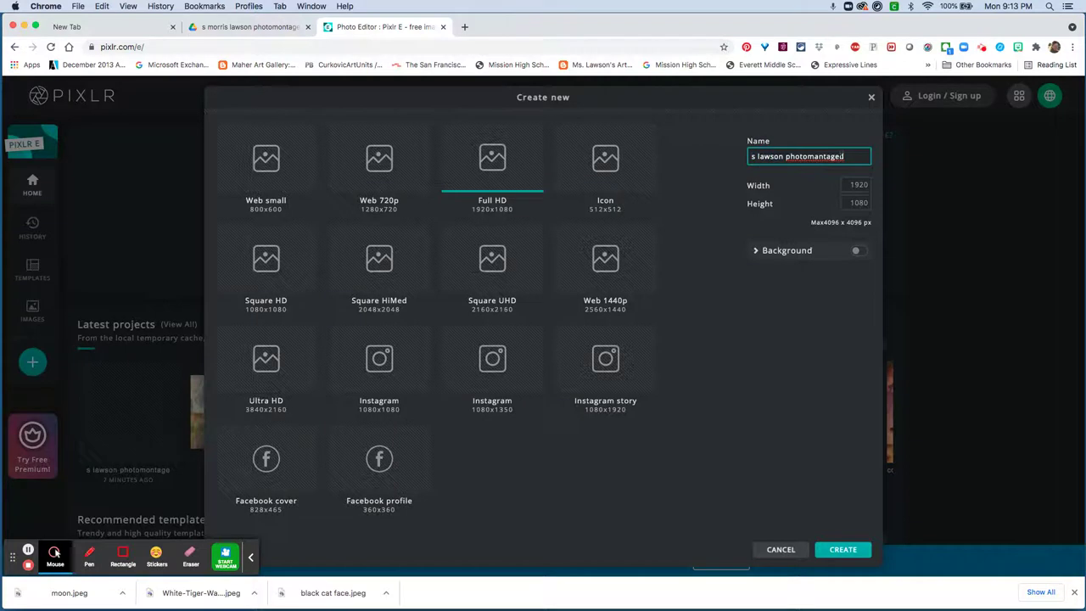
{"action": "left_click", "coordinate": [846, 156]}
{"action": "key", "text": "BackSpace"}
{"action": "left_click", "coordinate": [854, 556]}
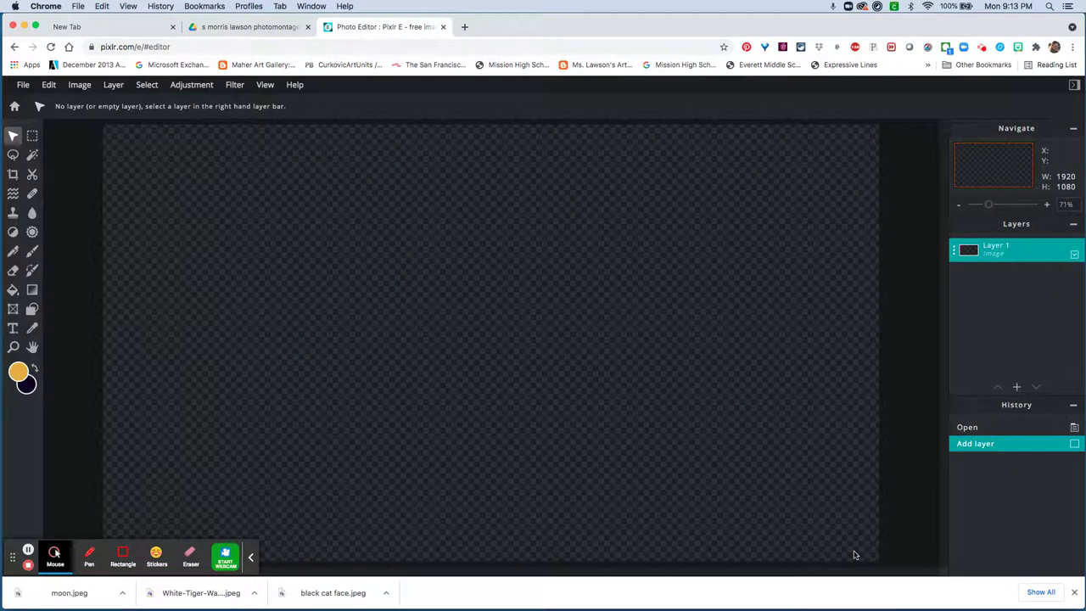
{"action": "scroll", "coordinate": [339, 235], "scroll_direction": "down", "scroll_amount": 5}
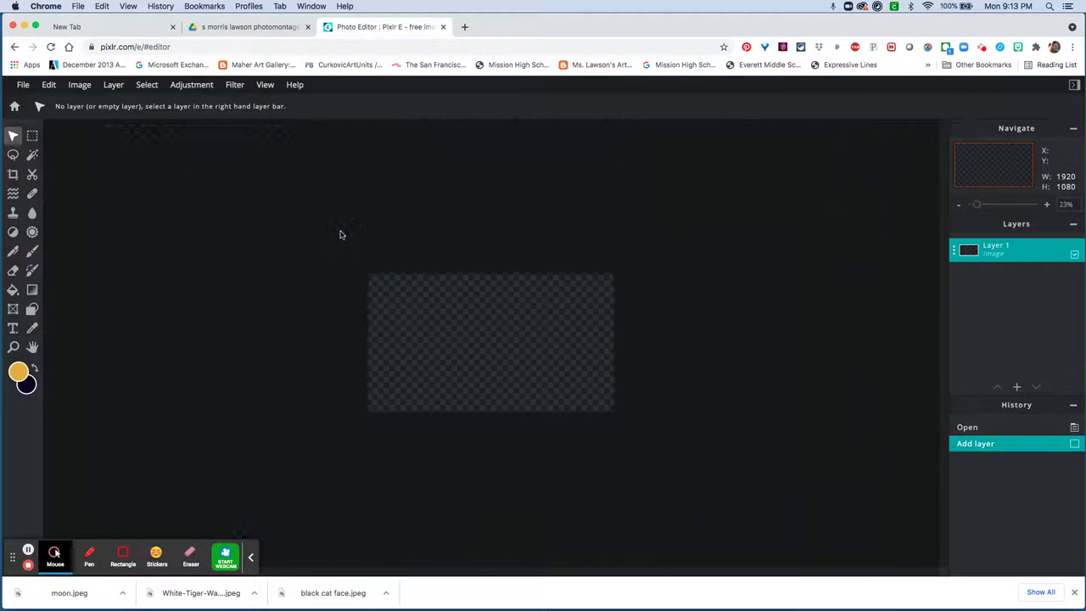
{"action": "scroll", "coordinate": [340, 235], "scroll_direction": "up", "scroll_amount": 3}
{"action": "scroll", "coordinate": [340, 235], "scroll_direction": "down", "scroll_amount": 3}
{"action": "scroll", "coordinate": [339, 235], "scroll_direction": "up", "scroll_amount": 2}
- Add 20170319_142031 (2).jpg as an image layer, then scale and move it over the canvas
{"action": "scroll", "coordinate": [339, 235], "scroll_direction": "down", "scroll_amount": 2}
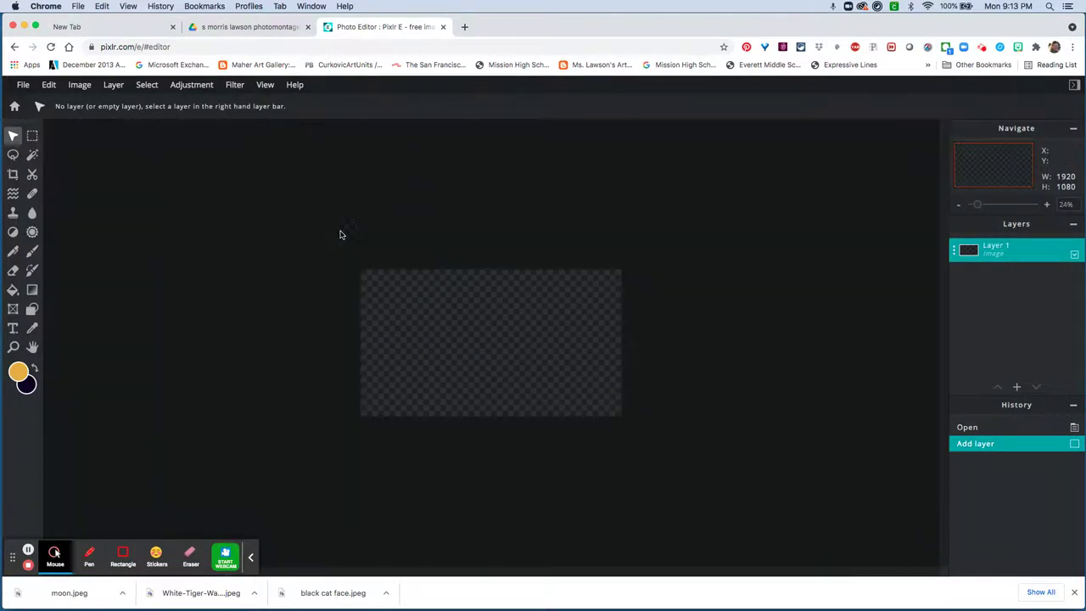
{"action": "left_click", "coordinate": [1016, 387]}
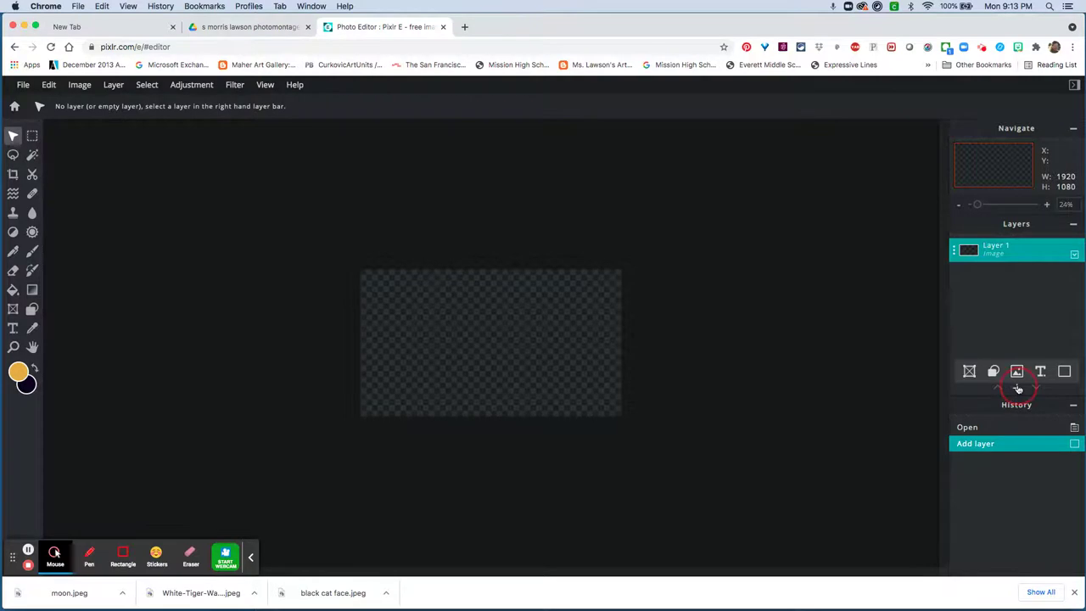
{"action": "left_click", "coordinate": [1017, 371]}
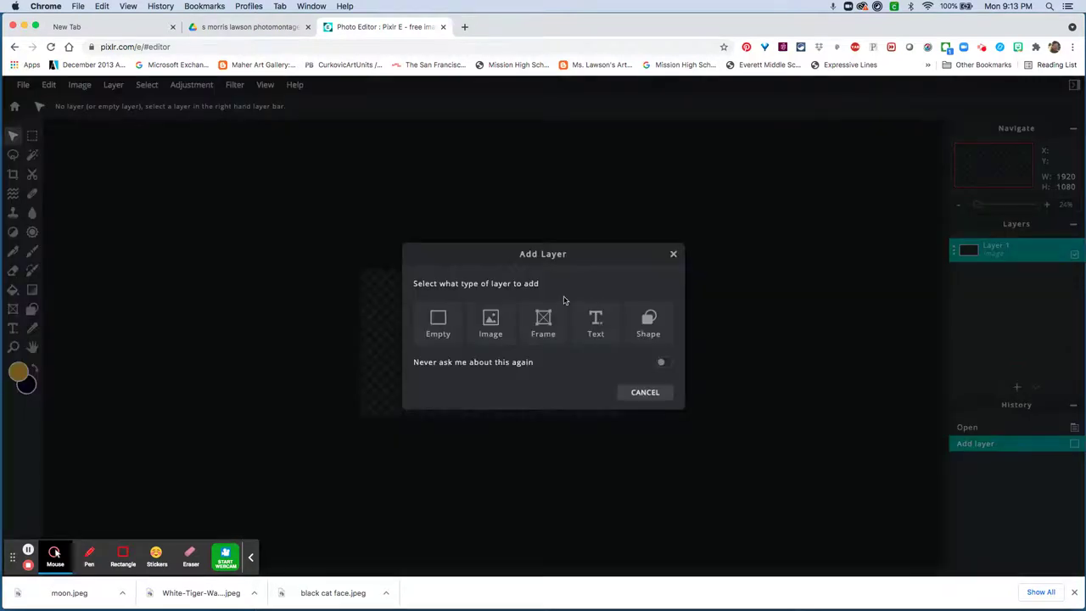
{"action": "left_click", "coordinate": [491, 320]}
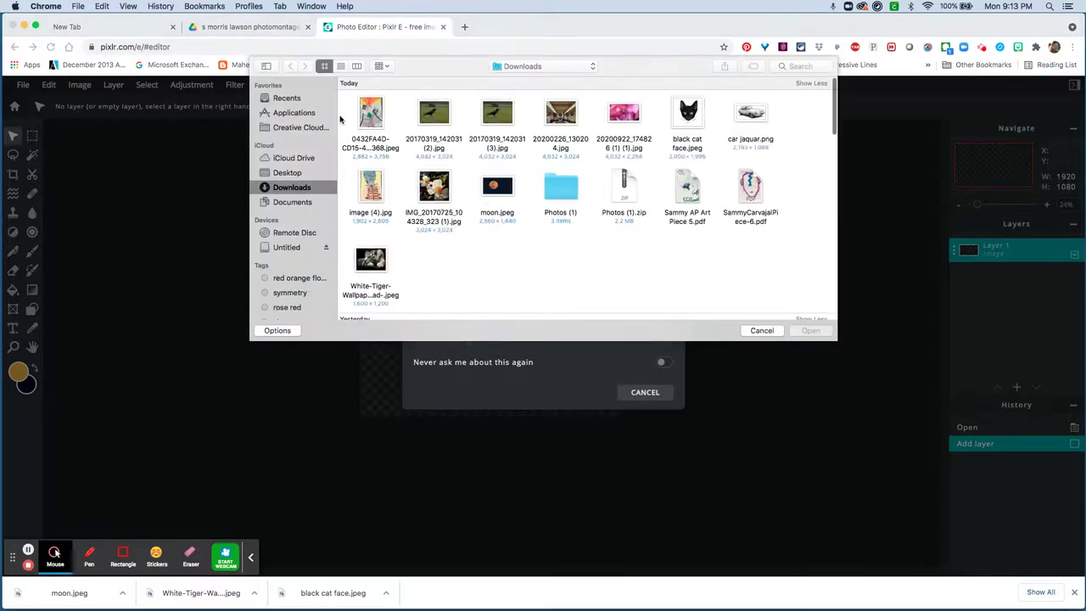
{"action": "left_click", "coordinate": [436, 119]}
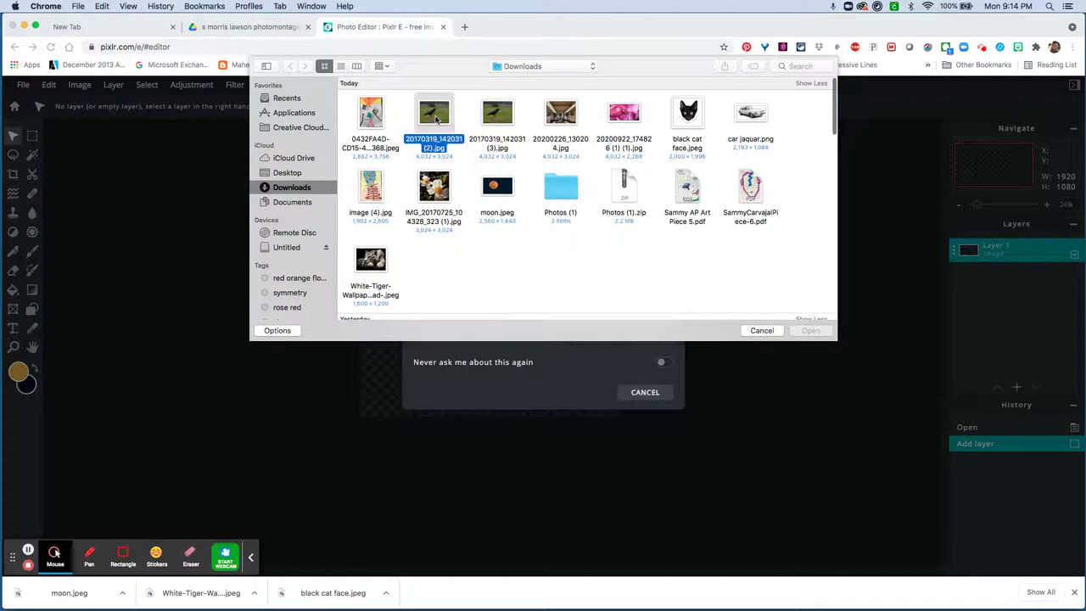
{"action": "left_click", "coordinate": [812, 331]}
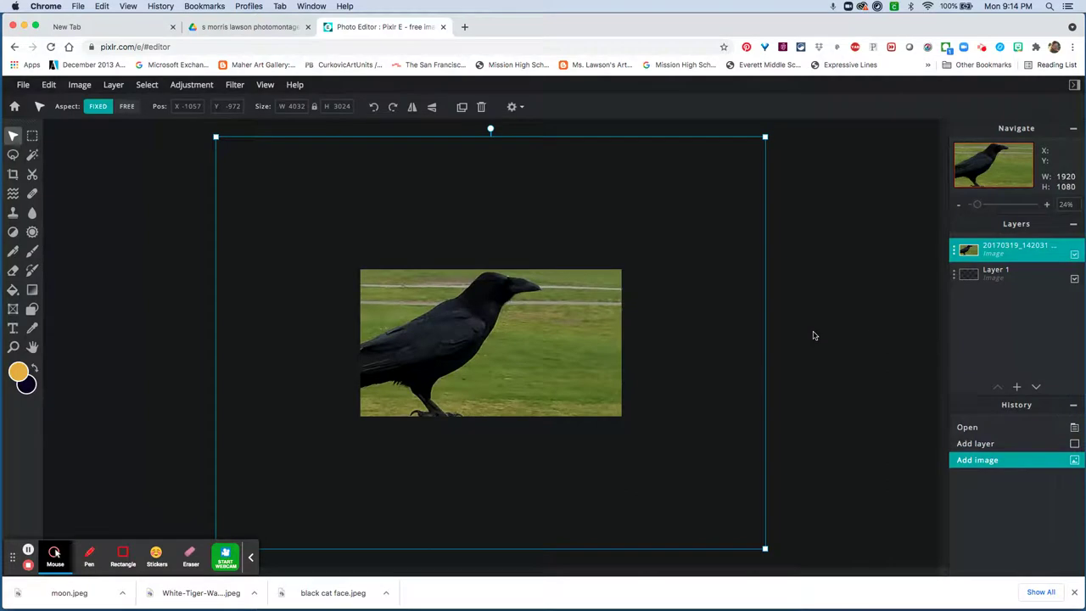
{"action": "mouse_move", "coordinate": [1016, 387]}
{"action": "left_click_drag", "start_coordinate": [217, 136], "coordinate": [388, 211]}
{"action": "left_click_drag", "start_coordinate": [473, 337], "coordinate": [398, 263]}
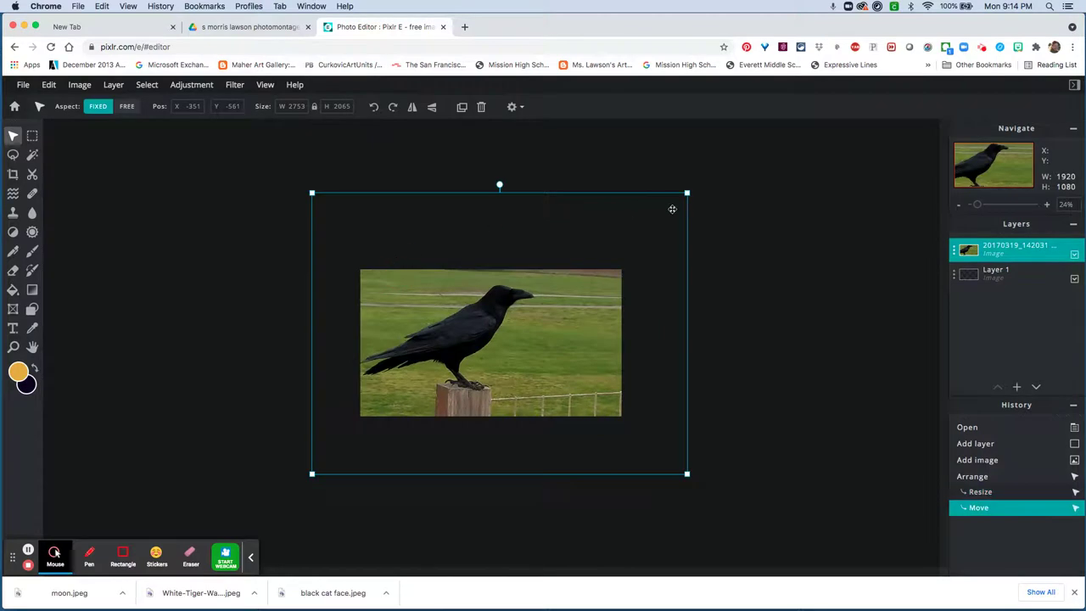
{"action": "left_click_drag", "start_coordinate": [687, 192], "coordinate": [663, 195]}
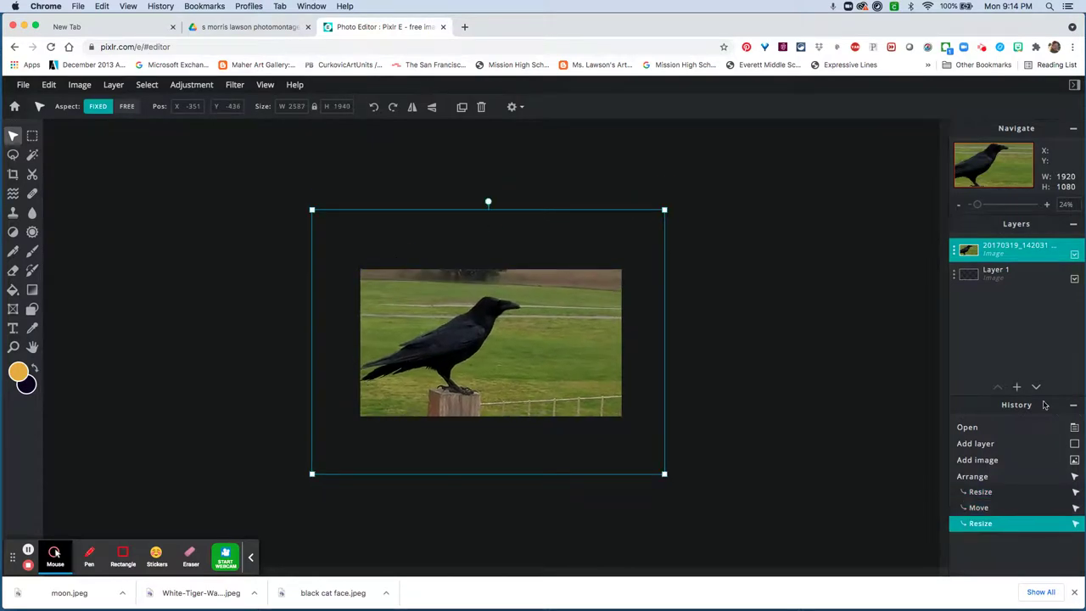
- Add moon.jpeg as an image layer above the crow and scale it to about 1963×1105
{"action": "left_click", "coordinate": [1020, 387]}
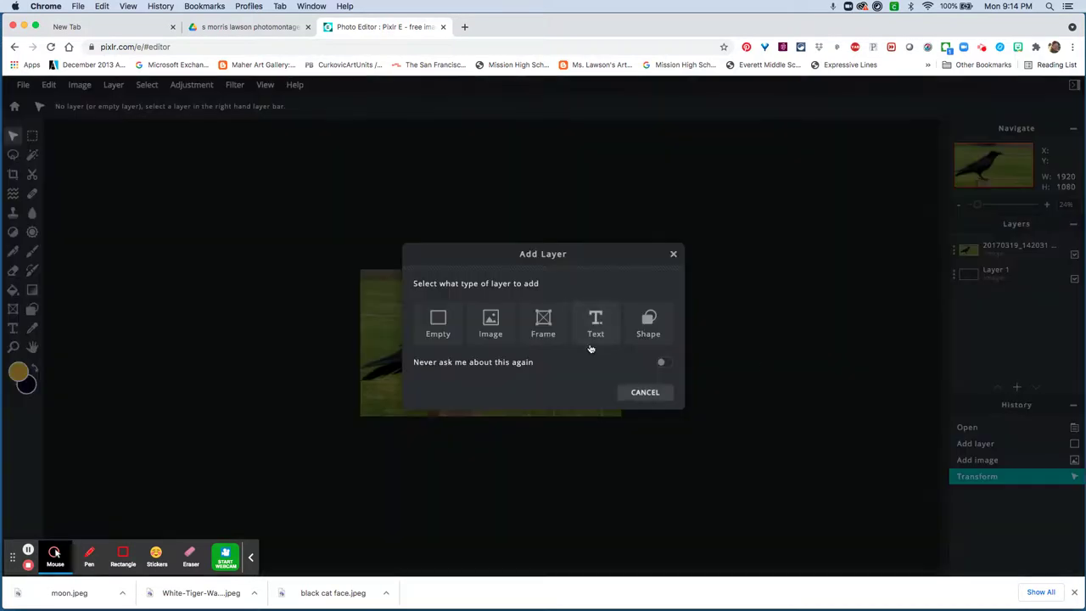
{"action": "left_click", "coordinate": [476, 315]}
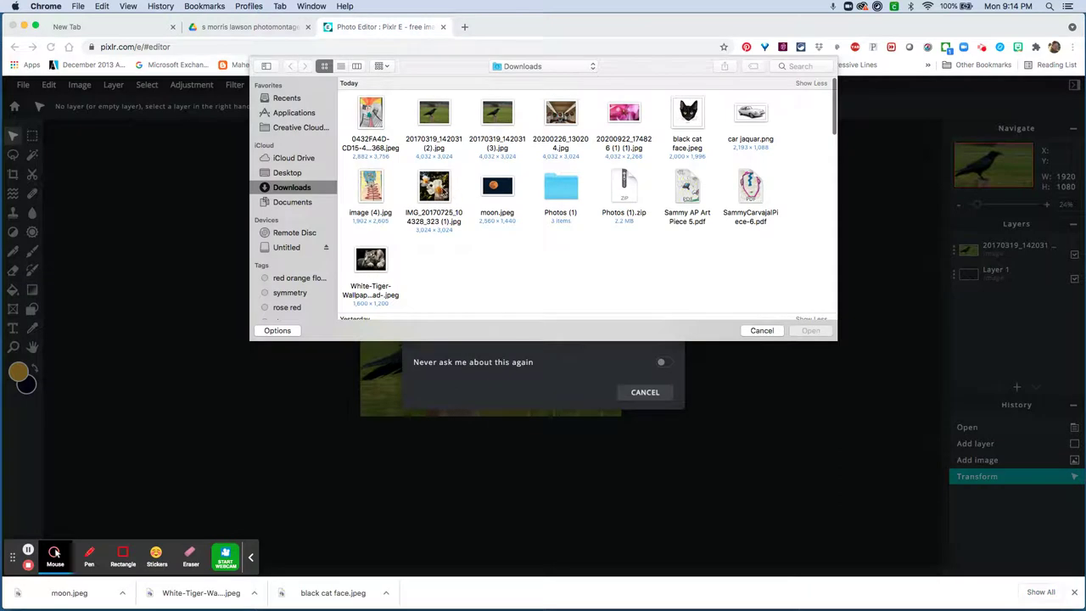
{"action": "left_click", "coordinate": [496, 187]}
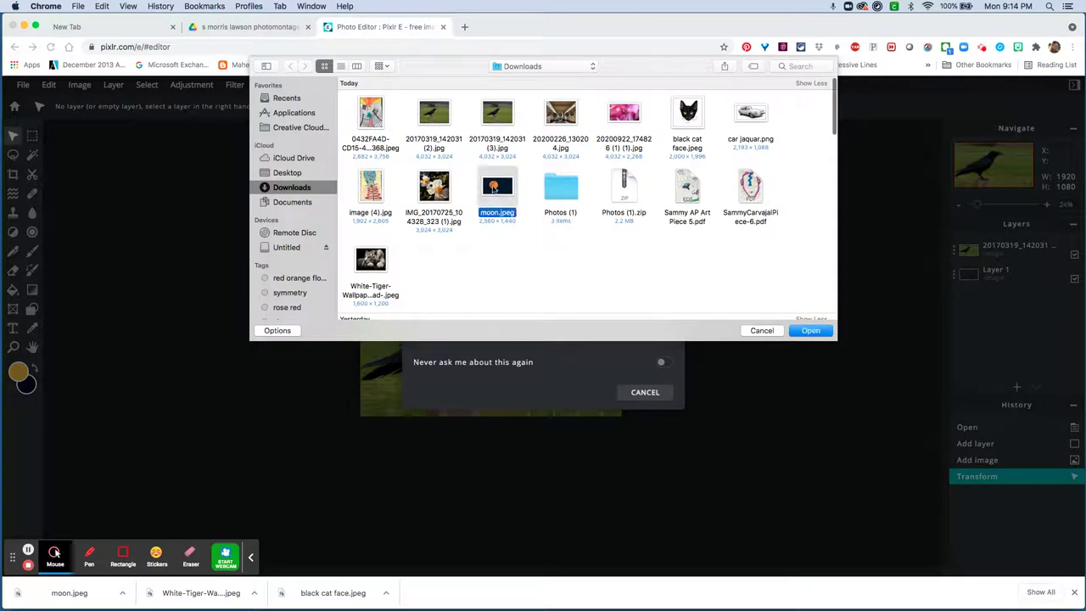
{"action": "left_click", "coordinate": [813, 332]}
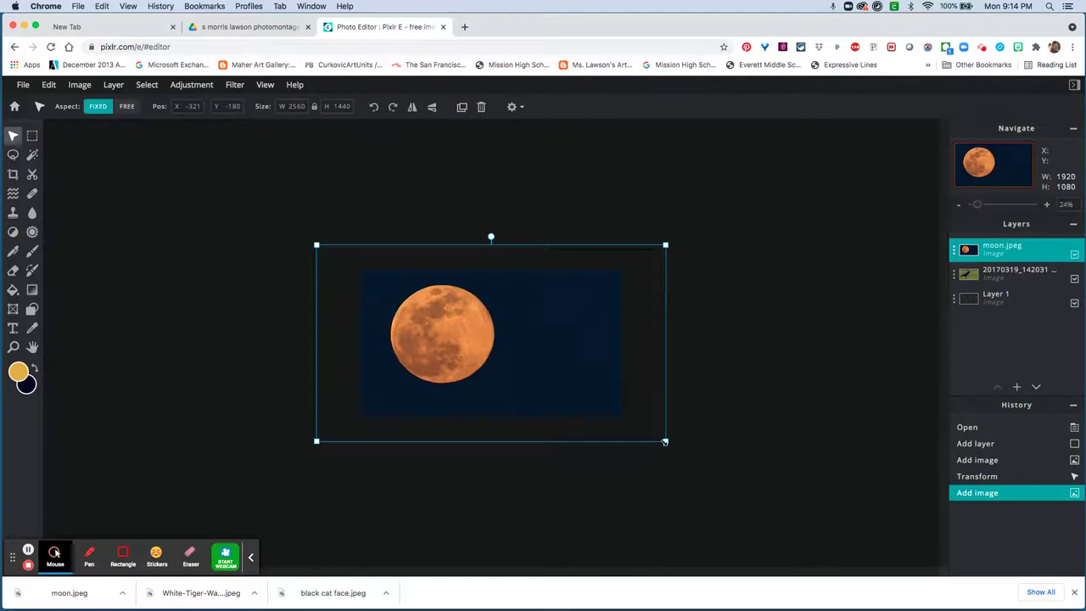
{"action": "left_click_drag", "start_coordinate": [665, 441], "coordinate": [622, 415]}
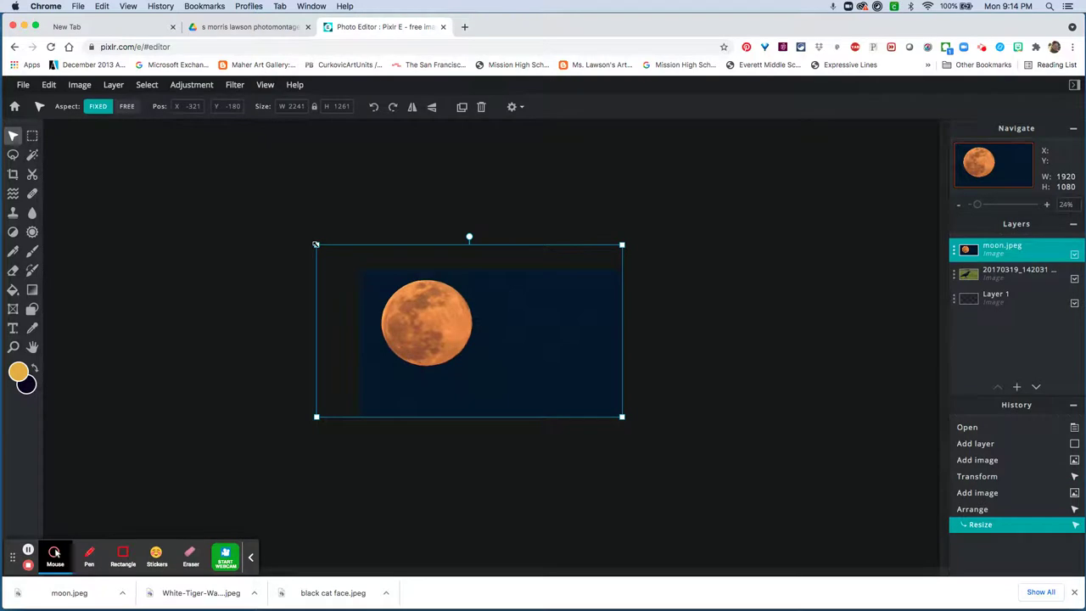
{"action": "left_click_drag", "start_coordinate": [315, 245], "coordinate": [355, 265]}
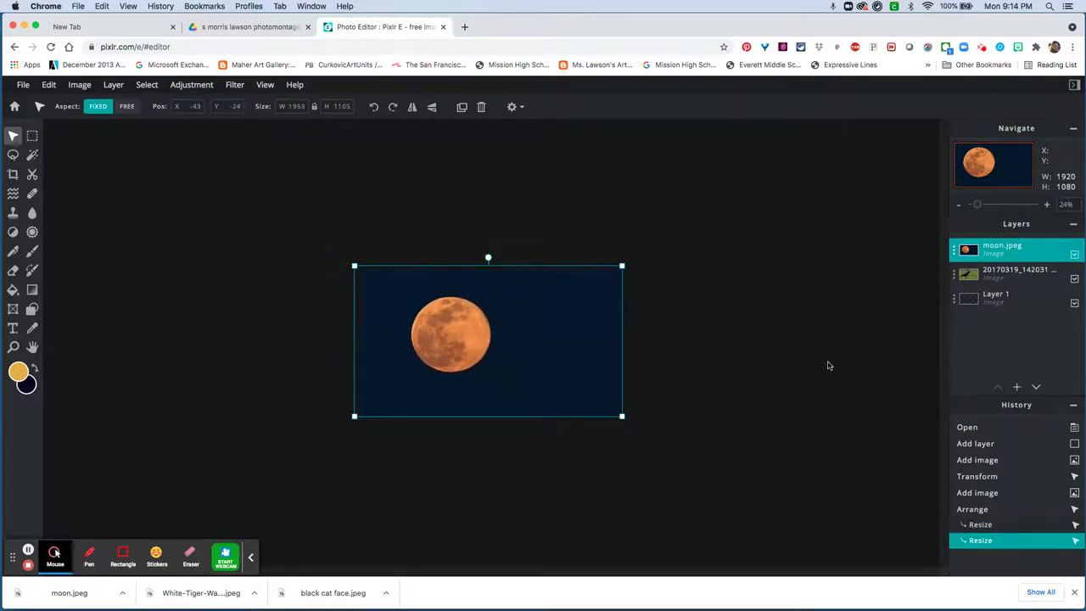
{"action": "left_click", "coordinate": [1017, 386]}
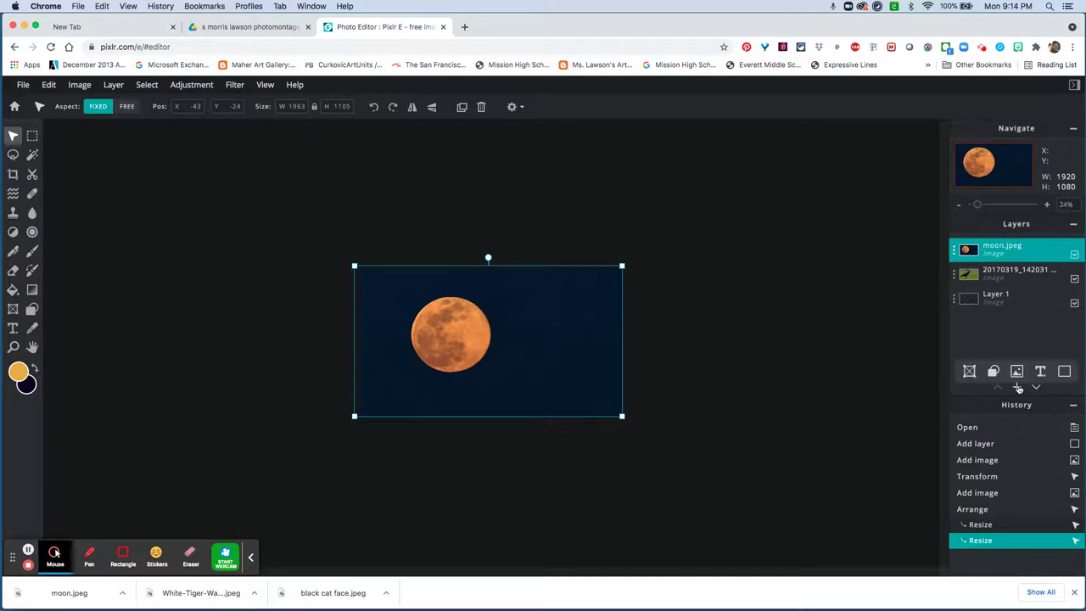
- Add IMG_20170725_104328_323 (1).jpg as a new image layer
{"action": "left_click", "coordinate": [1018, 388]}
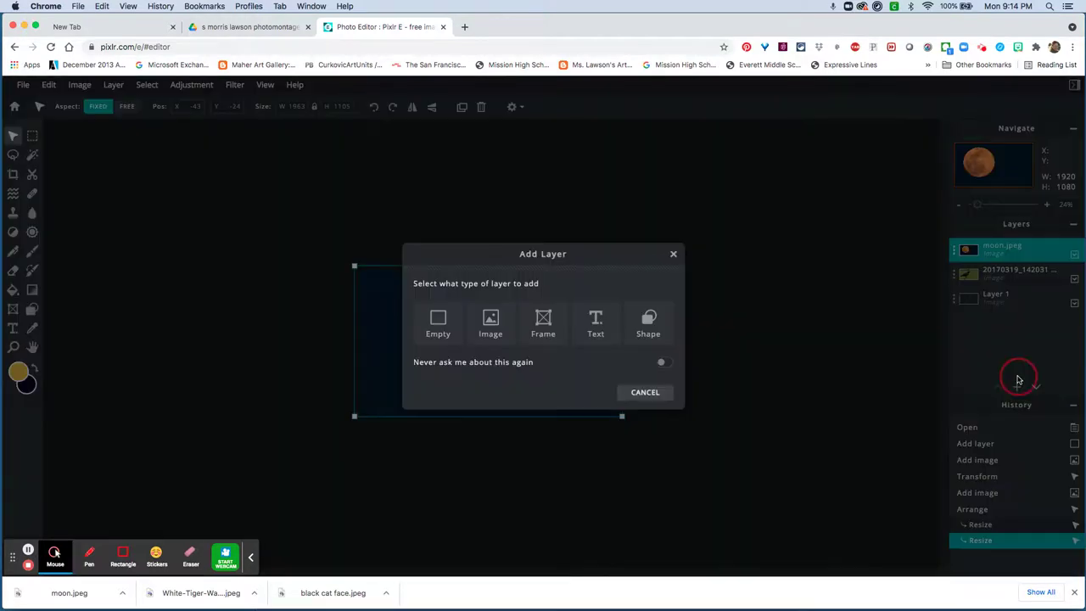
{"action": "left_click", "coordinate": [493, 319]}
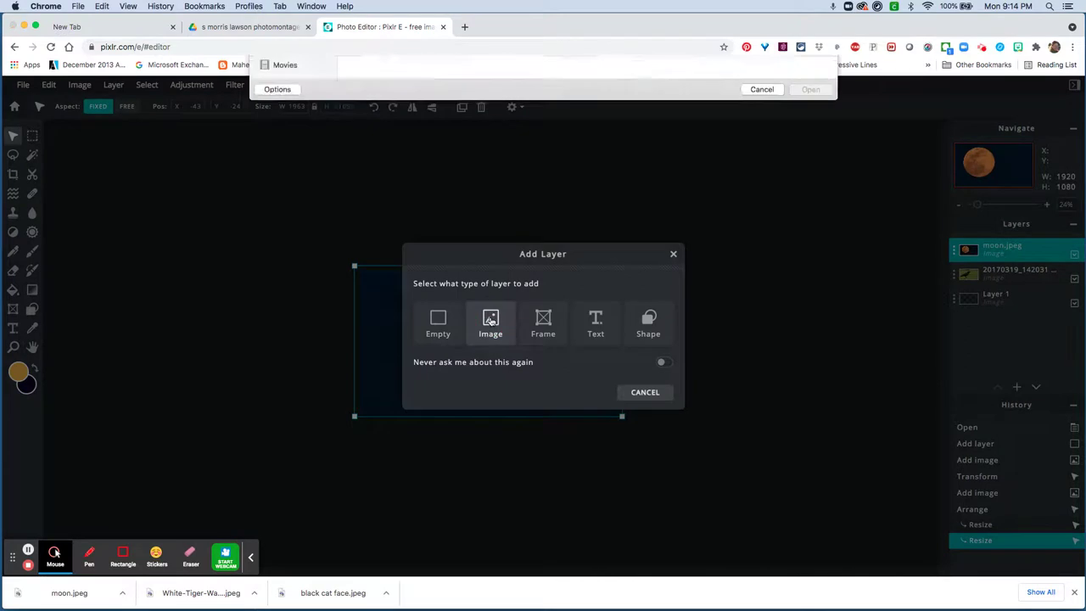
{"action": "scroll", "coordinate": [433, 198], "scroll_direction": "down", "scroll_amount": 5}
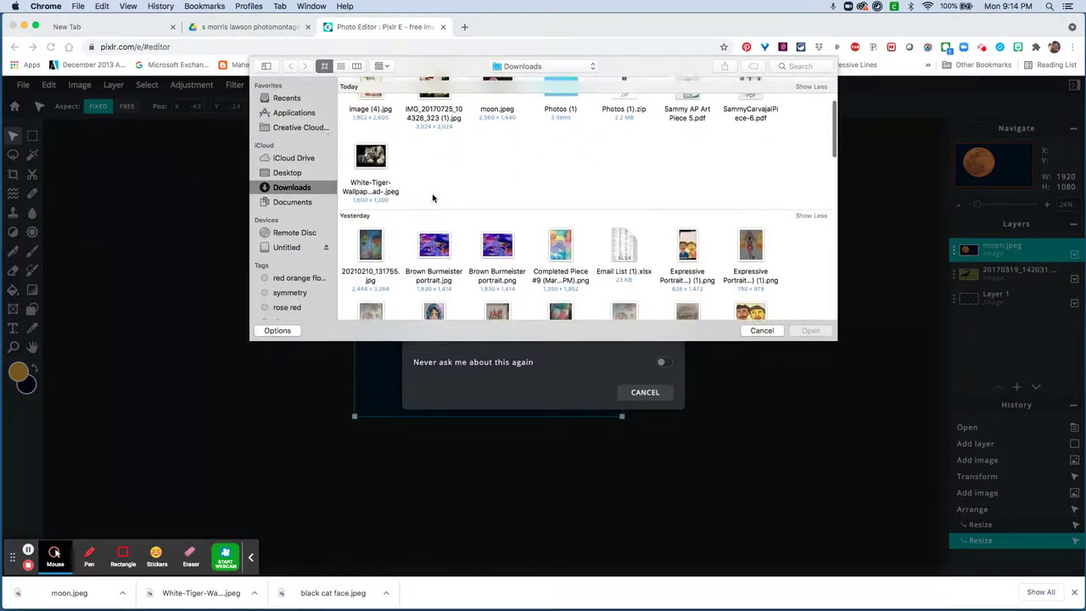
{"action": "scroll", "coordinate": [433, 197], "scroll_direction": "up", "scroll_amount": 3}
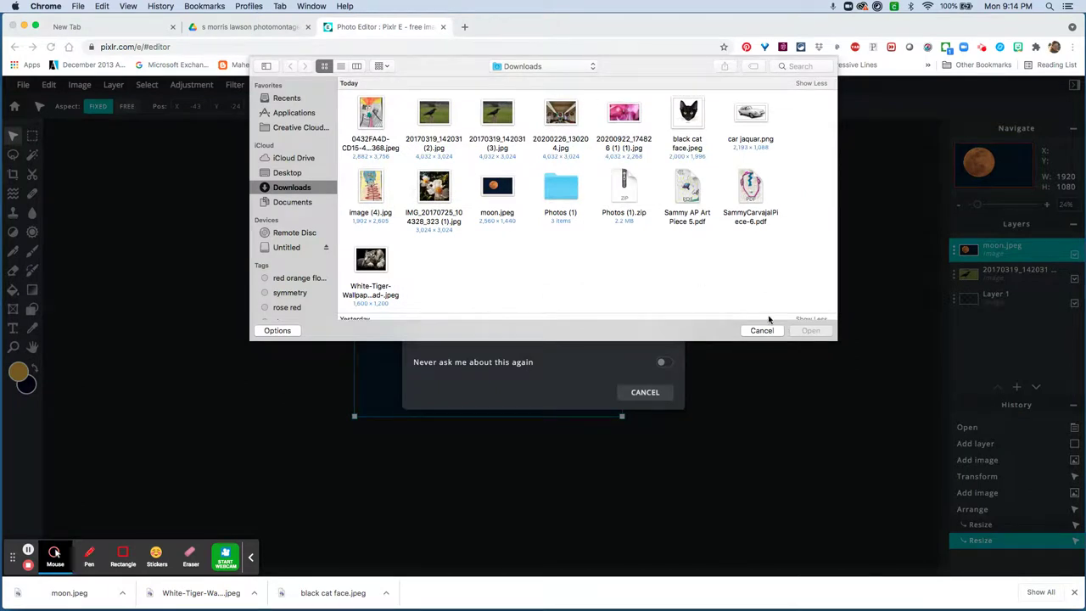
{"action": "left_click", "coordinate": [434, 194]}
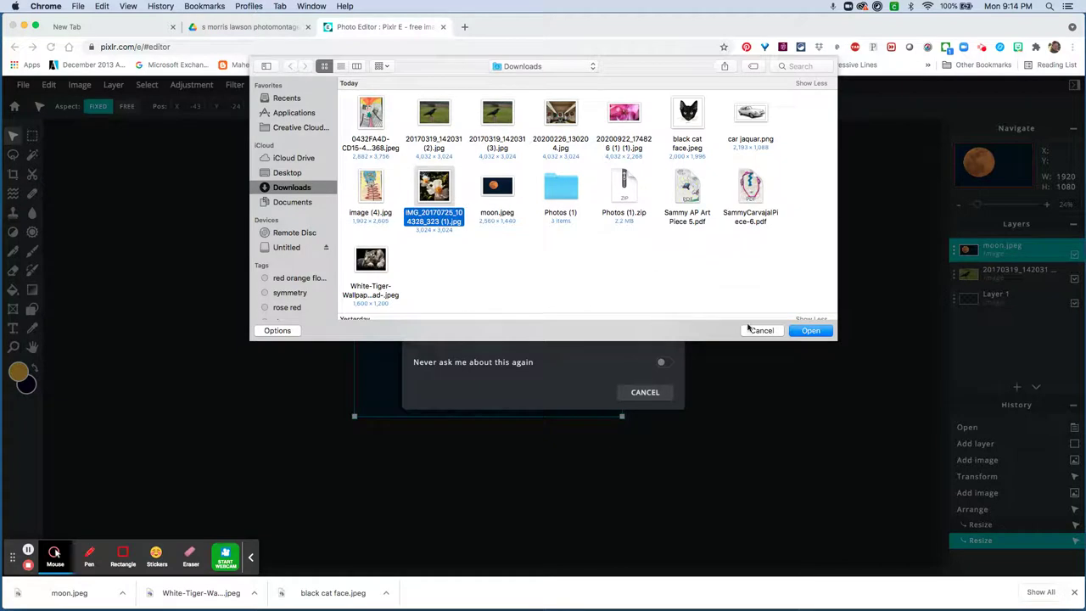
{"action": "left_click", "coordinate": [809, 331]}
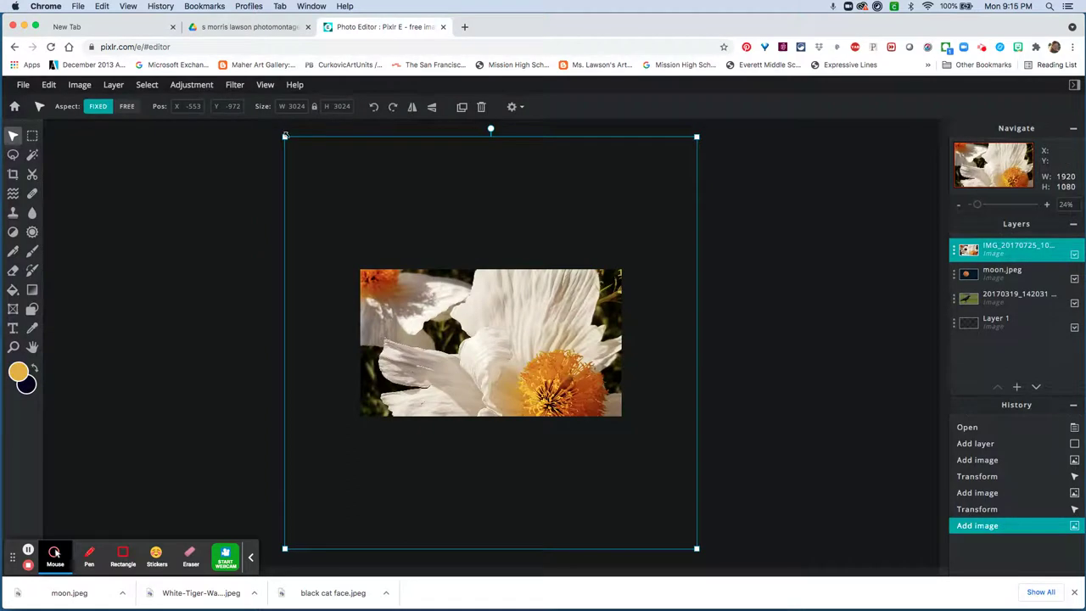
- Scale the flower layer to 1277 square on the left side, then add a placeholder text layer
{"action": "left_click_drag", "start_coordinate": [284, 135], "coordinate": [396, 213]}
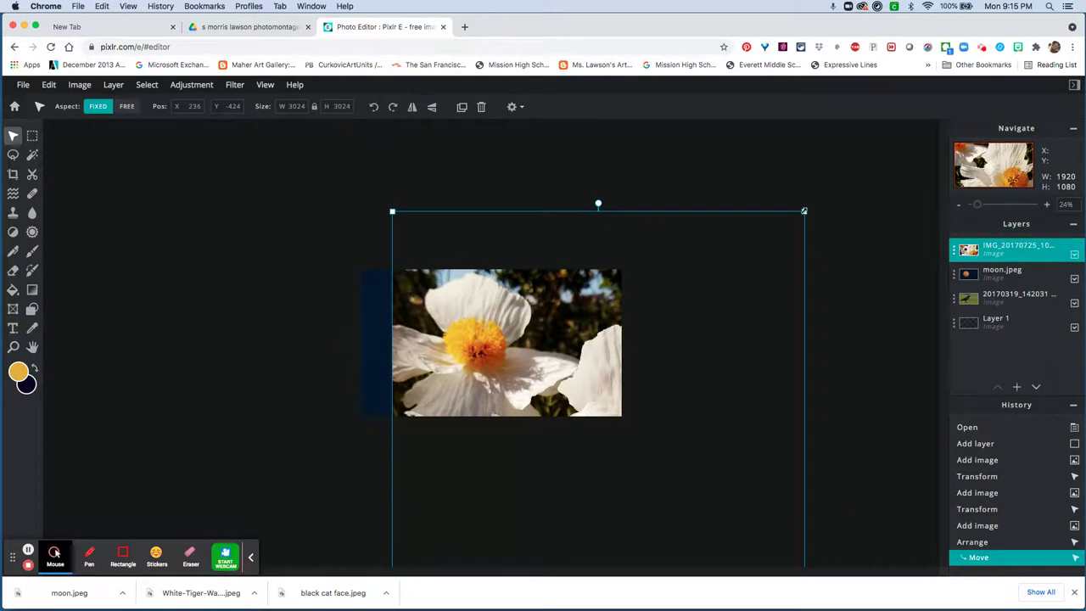
{"action": "left_click_drag", "start_coordinate": [804, 211], "coordinate": [623, 296]}
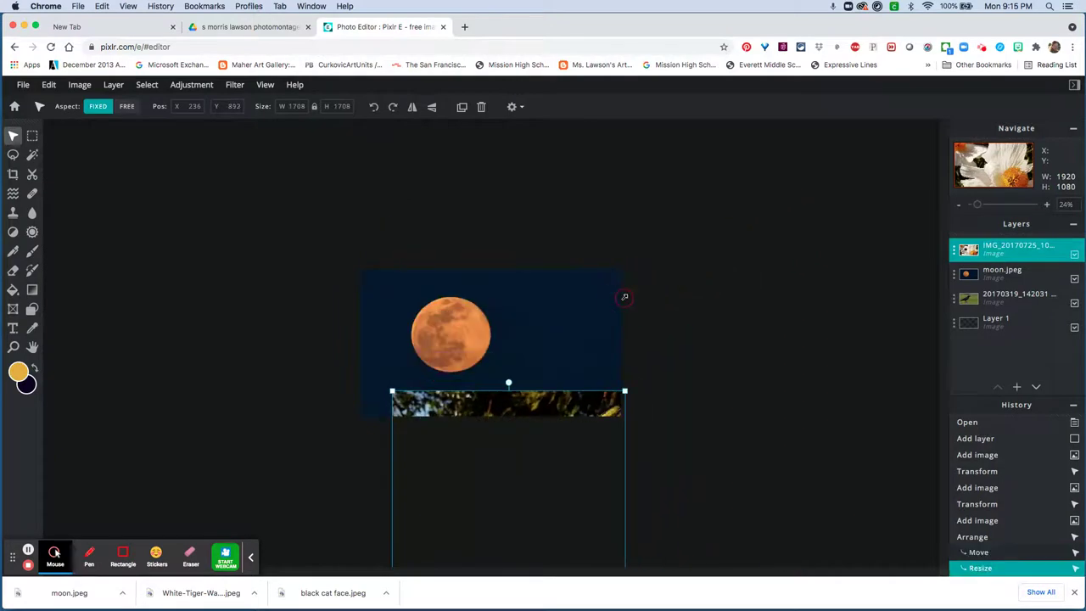
{"action": "left_click", "coordinate": [544, 399]}
{"action": "left_click_drag", "start_coordinate": [544, 400], "coordinate": [540, 254]}
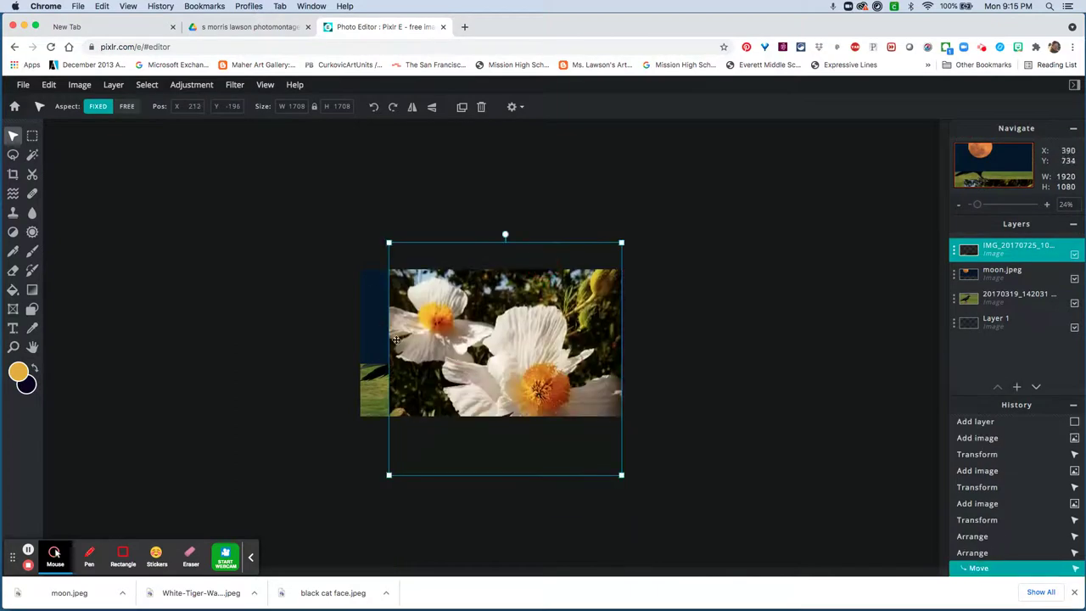
{"action": "left_click_drag", "start_coordinate": [387, 243], "coordinate": [360, 221]}
{"action": "left_click", "coordinate": [456, 307]}
{"action": "left_click_drag", "start_coordinate": [456, 308], "coordinate": [456, 319]}
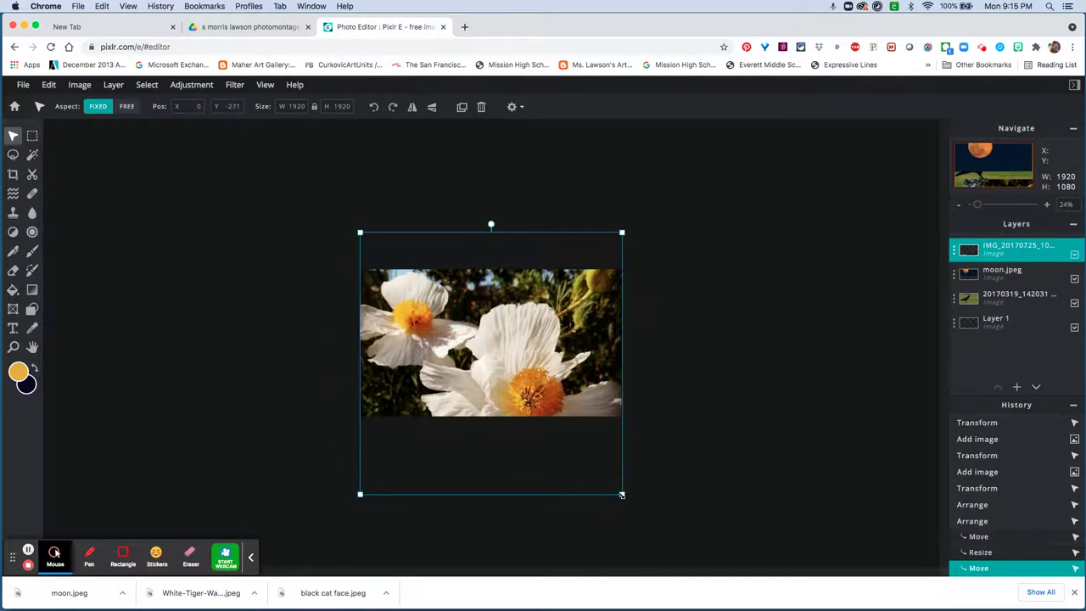
{"action": "left_click_drag", "start_coordinate": [622, 493], "coordinate": [545, 418]}
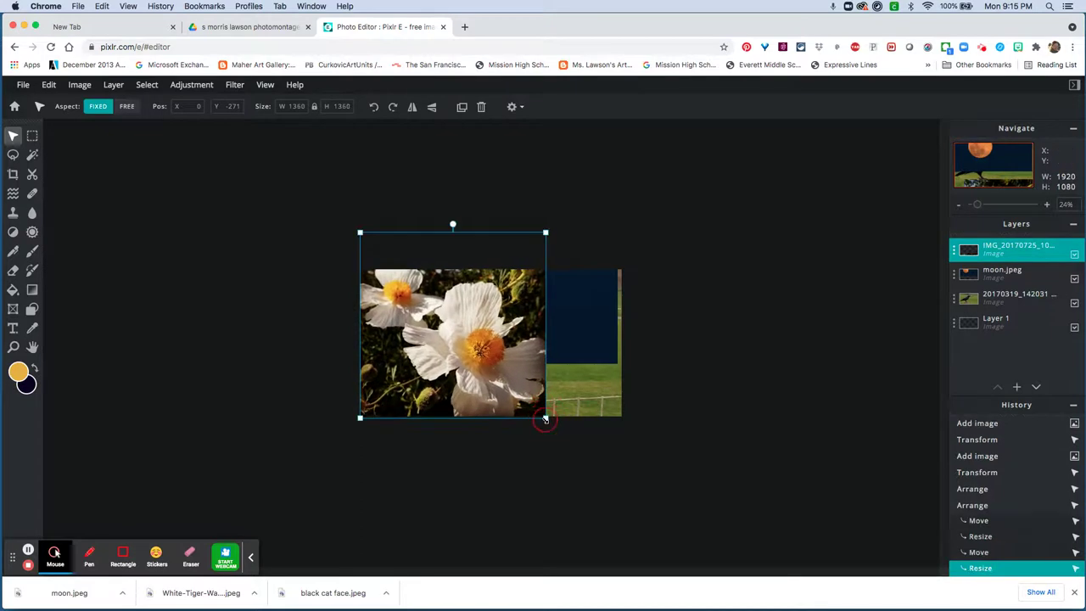
{"action": "left_click_drag", "start_coordinate": [498, 338], "coordinate": [499, 352]}
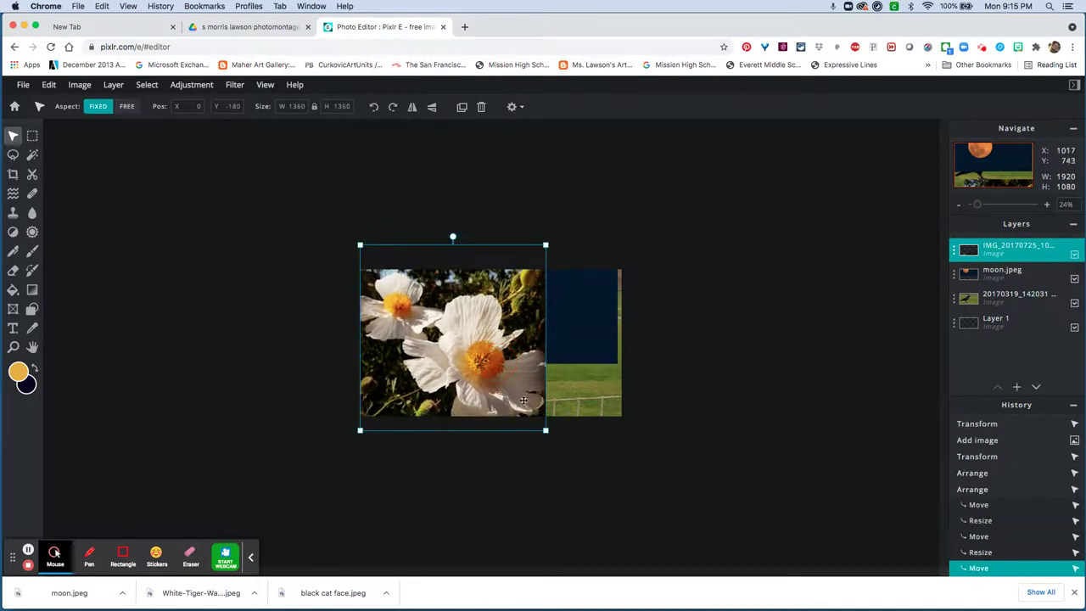
{"action": "left_click_drag", "start_coordinate": [544, 431], "coordinate": [535, 422]}
{"action": "left_click", "coordinate": [229, 275]}
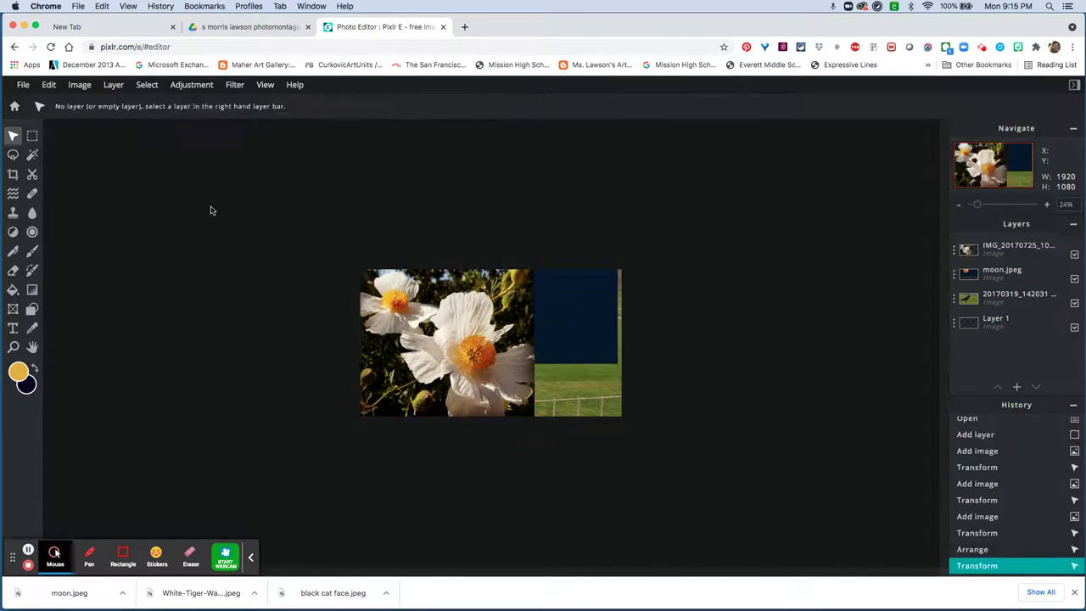
{"action": "left_click", "coordinate": [1018, 388]}
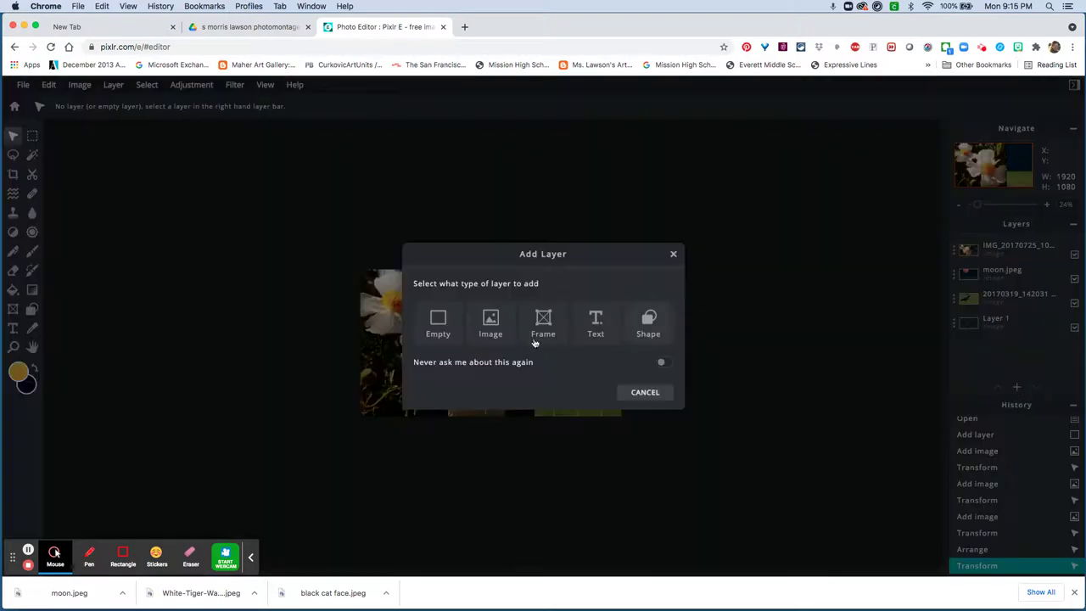
{"action": "left_click", "coordinate": [594, 318]}
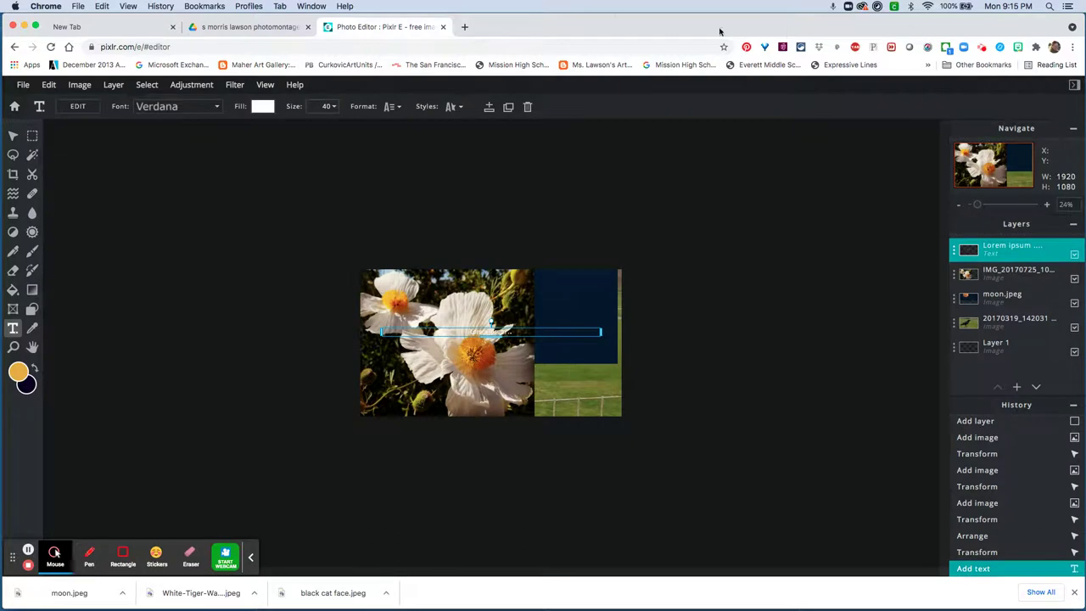
- In a new tab, search Google for 'sweet dreams lyrics'
{"action": "left_click", "coordinate": [465, 26]}
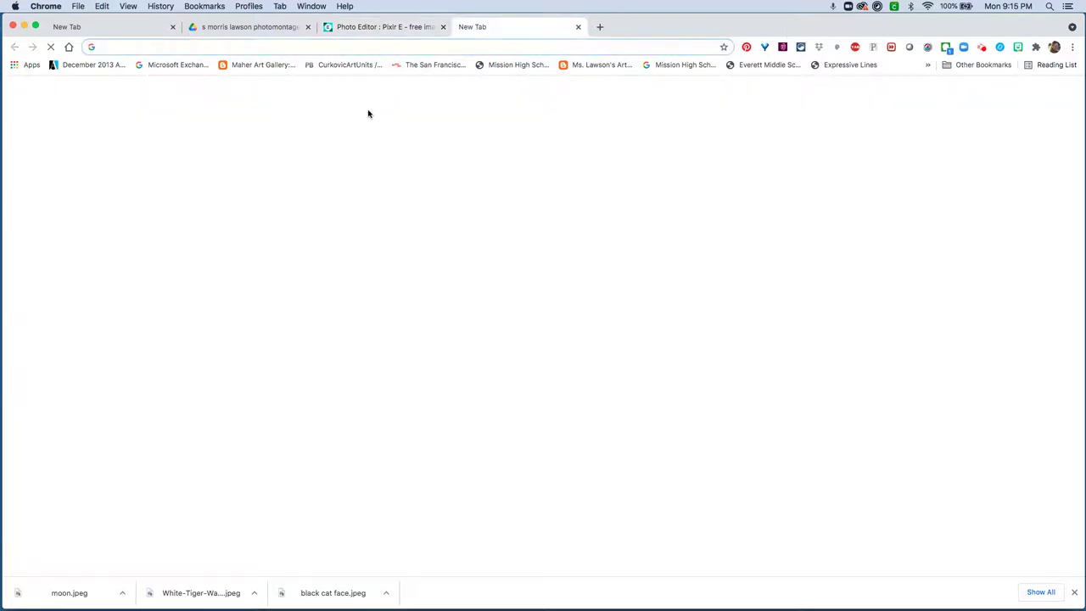
{"action": "left_click", "coordinate": [464, 256]}
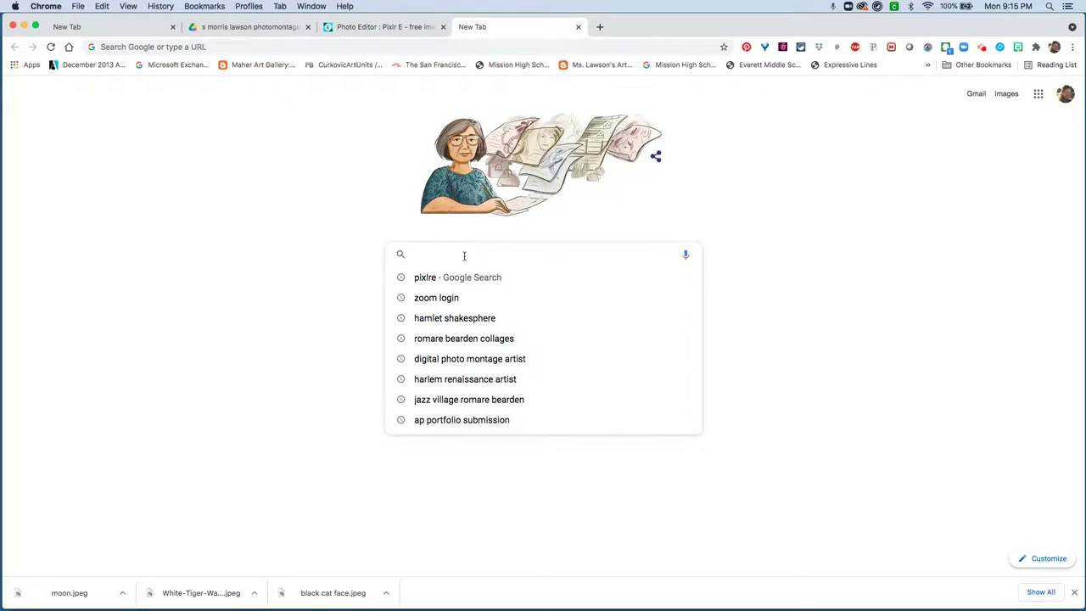
{"action": "type", "text": "sw"}
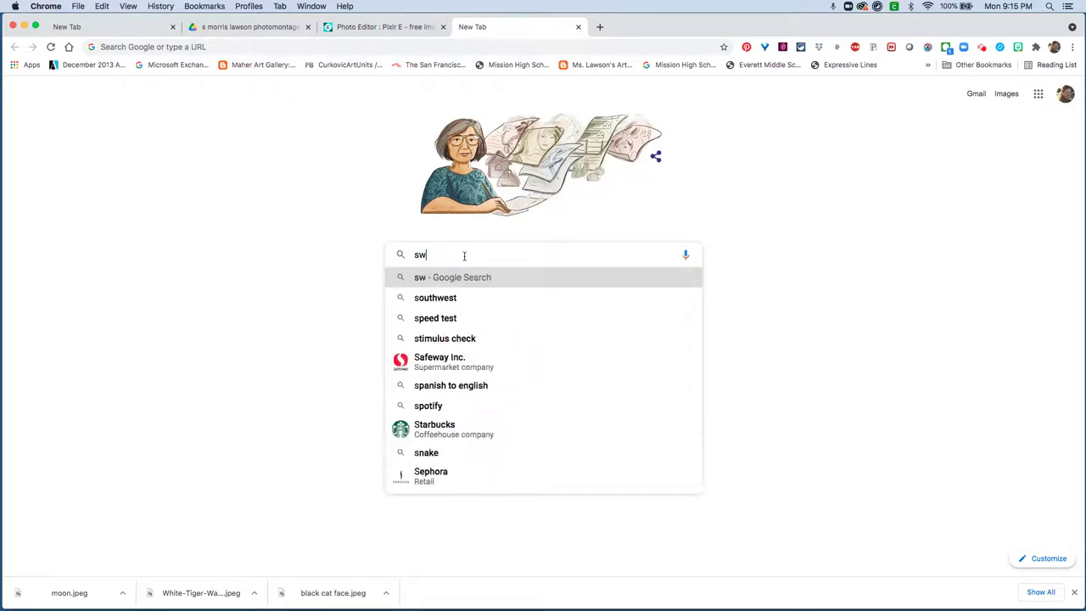
{"action": "type", "text": "eet drea"}
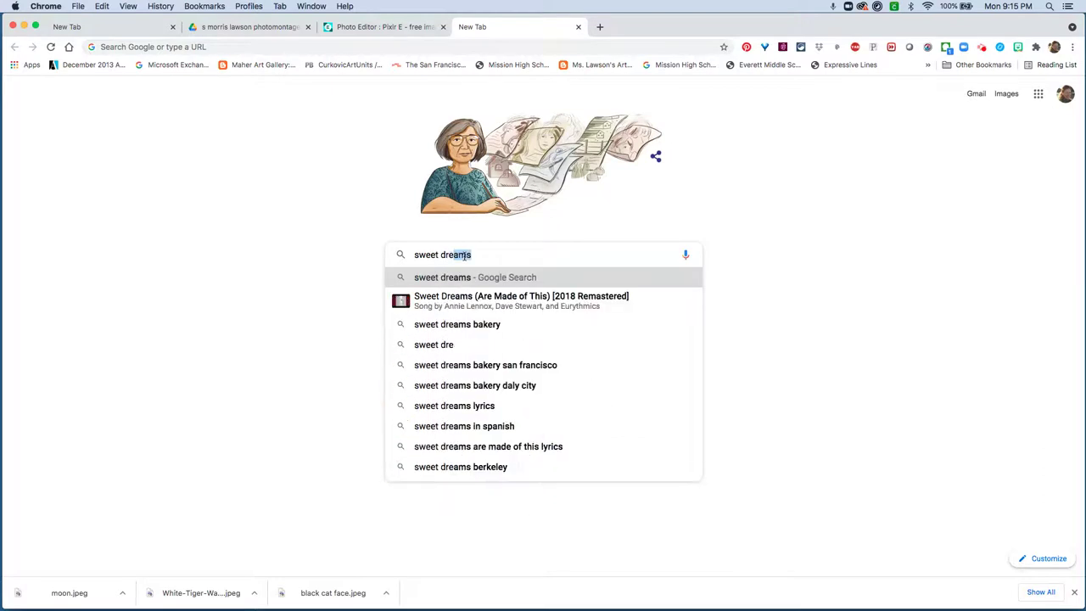
{"action": "type", "text": "ms"}
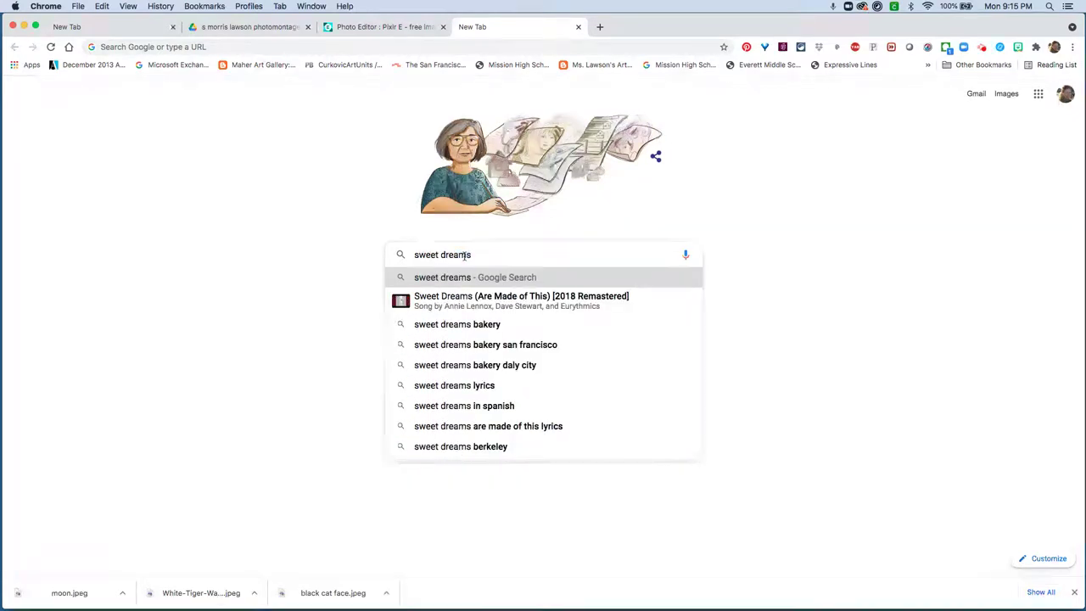
{"action": "type", "text": " lyrics"}
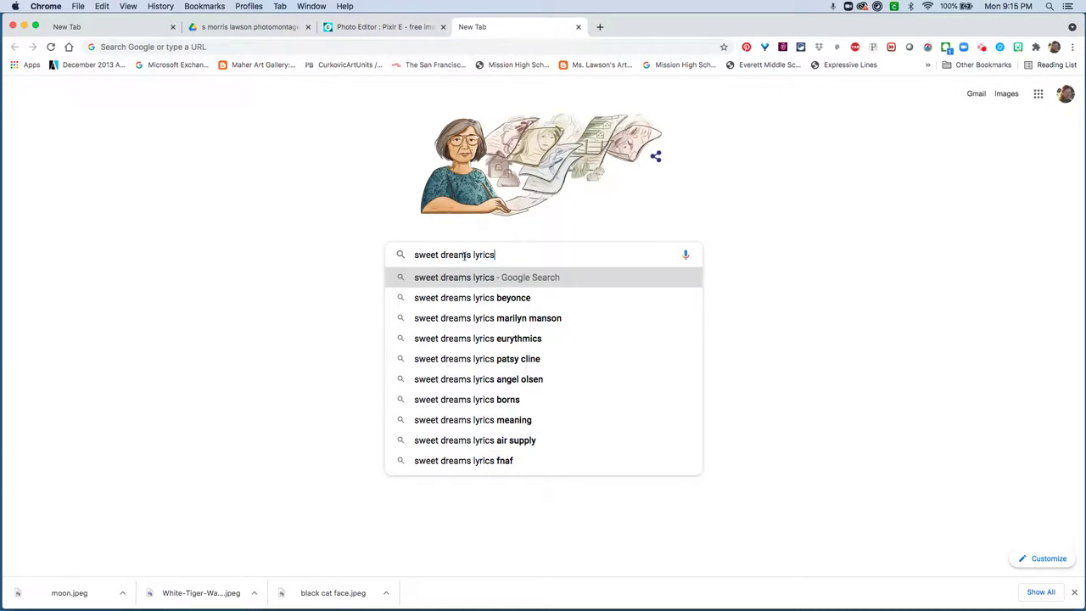
{"action": "key", "text": "Return"}
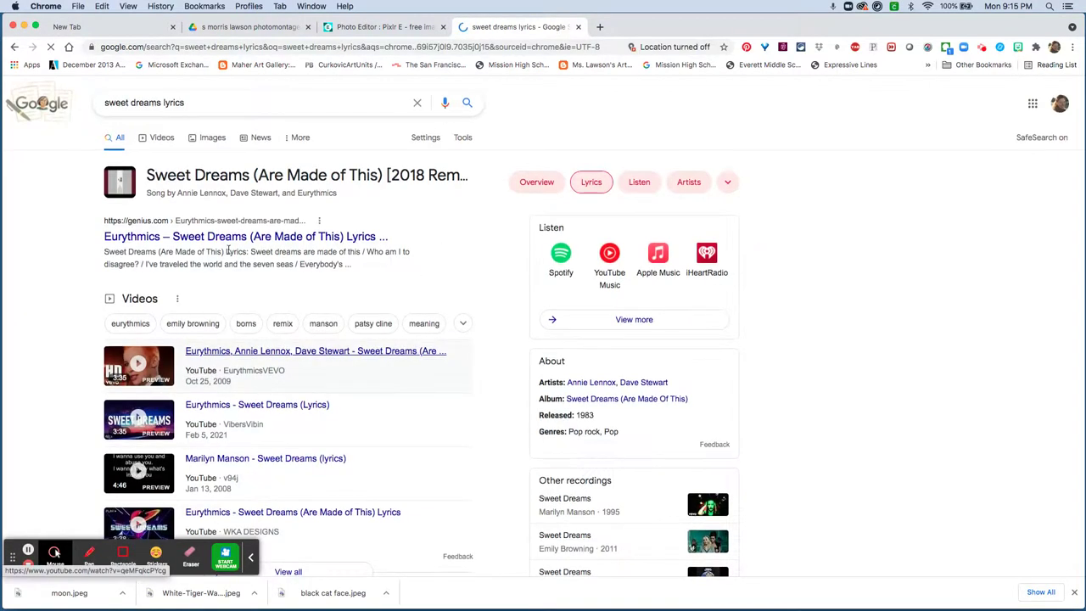
{"action": "scroll", "coordinate": [227, 242], "scroll_direction": "down", "scroll_amount": 3}
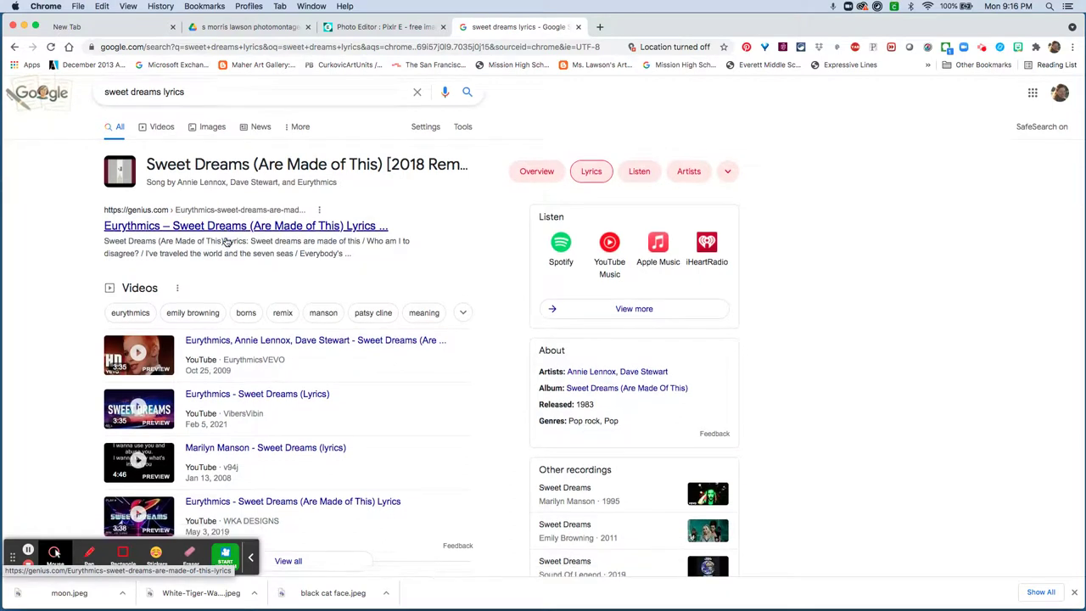
{"action": "scroll", "coordinate": [227, 242], "scroll_direction": "down", "scroll_amount": 4}
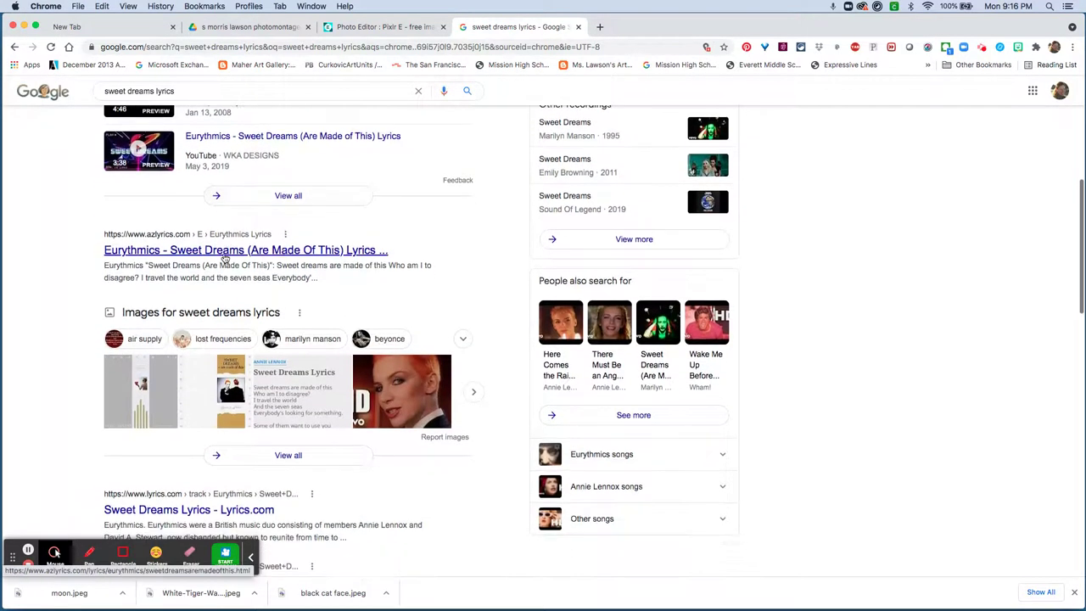
- Copy the four-line 'Sweet dreams are made of this' chorus from the AZLyrics page
{"action": "left_click", "coordinate": [226, 253]}
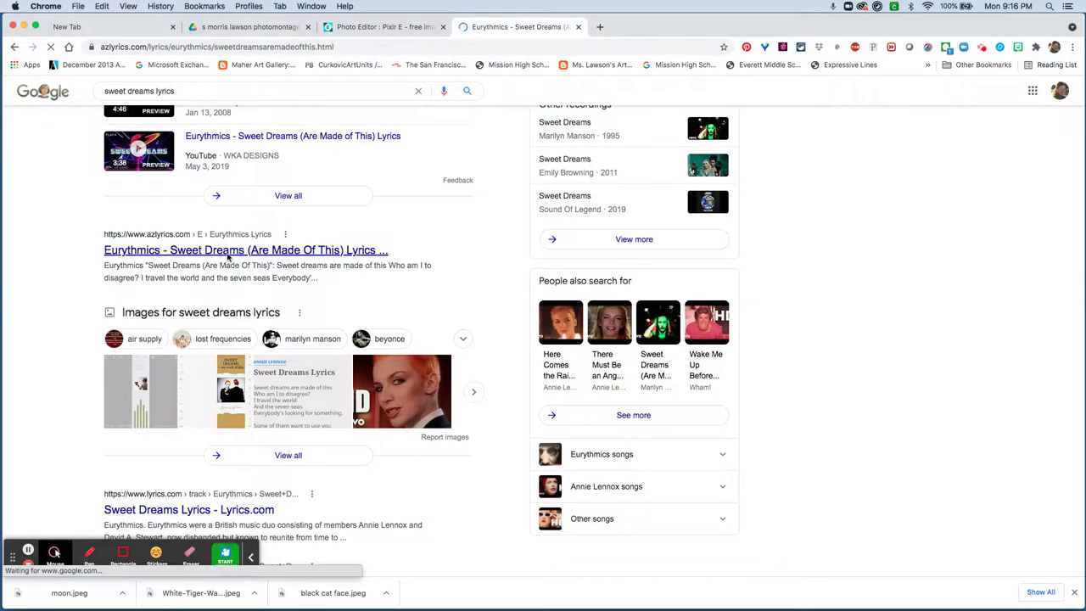
{"action": "scroll", "coordinate": [285, 272], "scroll_direction": "down", "scroll_amount": 2}
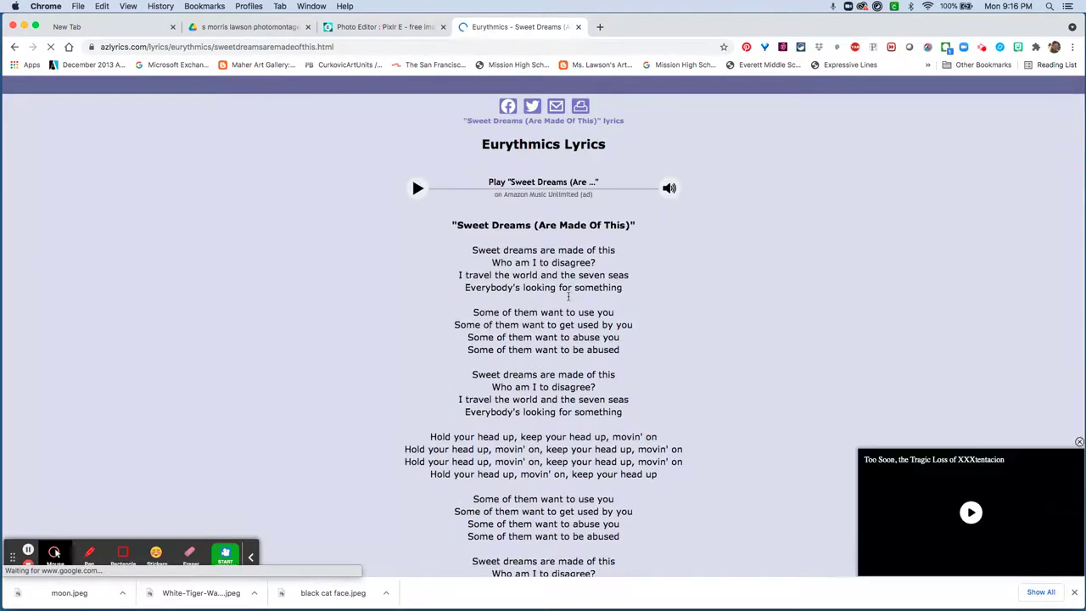
{"action": "scroll", "coordinate": [575, 276], "scroll_direction": "down", "scroll_amount": 3}
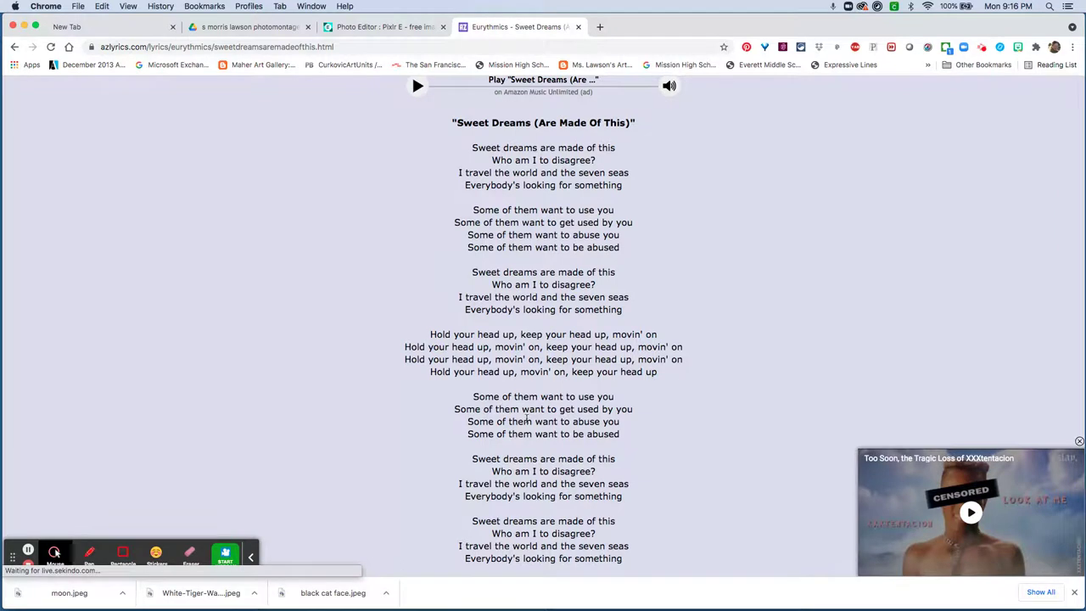
{"action": "left_click_drag", "start_coordinate": [467, 459], "coordinate": [642, 510]}
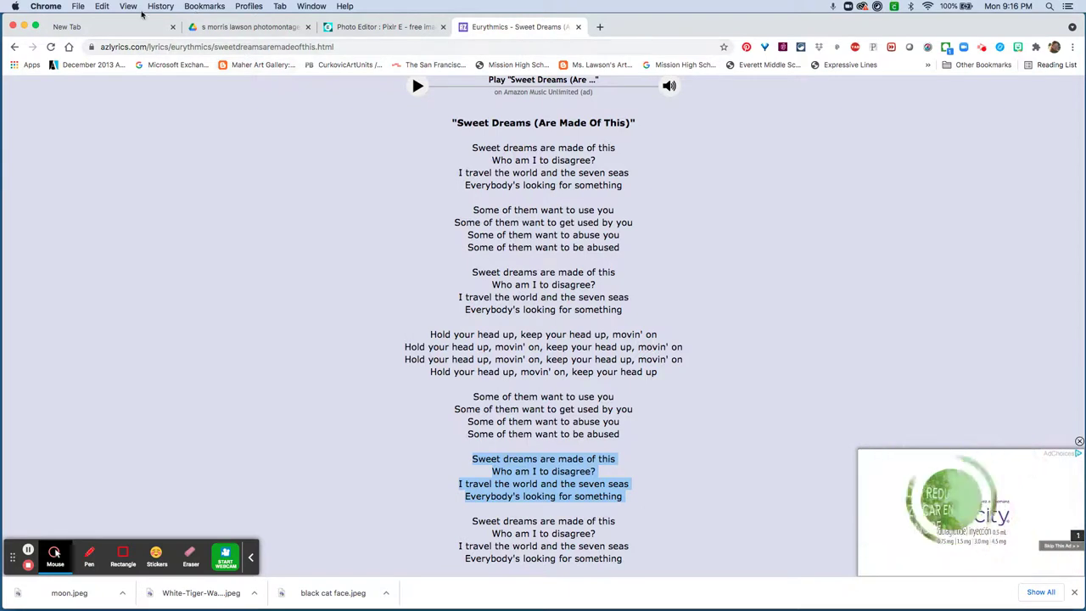
{"action": "left_click", "coordinate": [101, 6]}
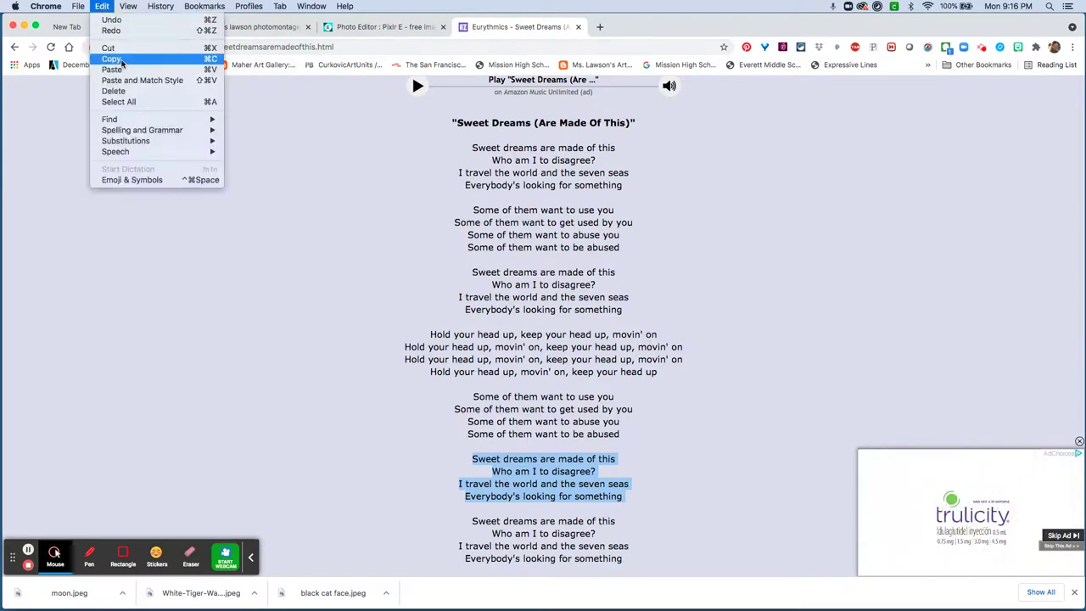
{"action": "left_click", "coordinate": [123, 69]}
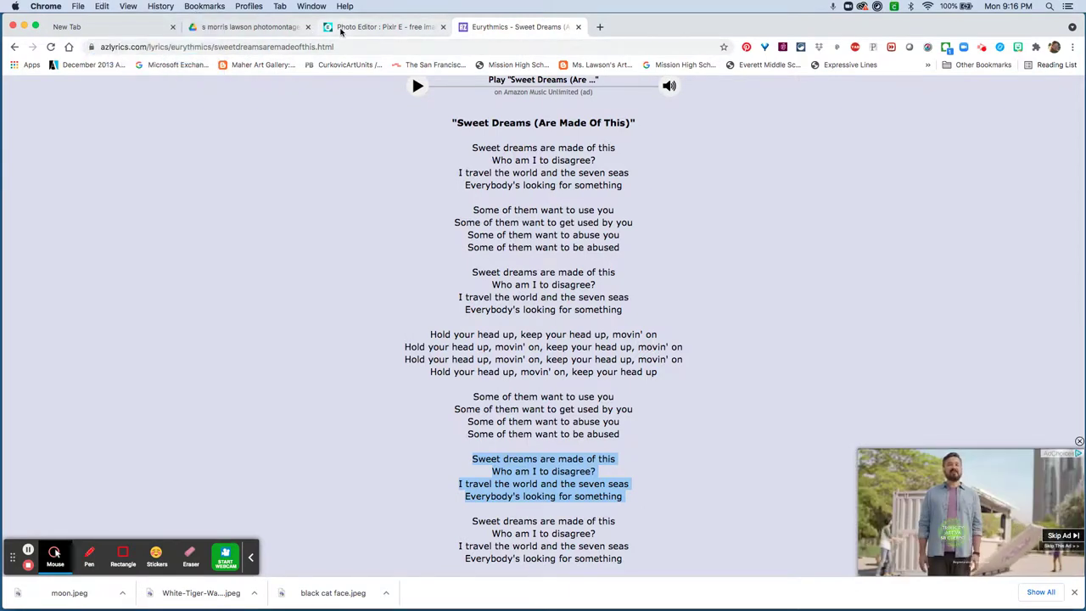
- Paste the copied Sweet Dreams lyrics as a new text layer on the flower photo
{"action": "left_click", "coordinate": [396, 30]}
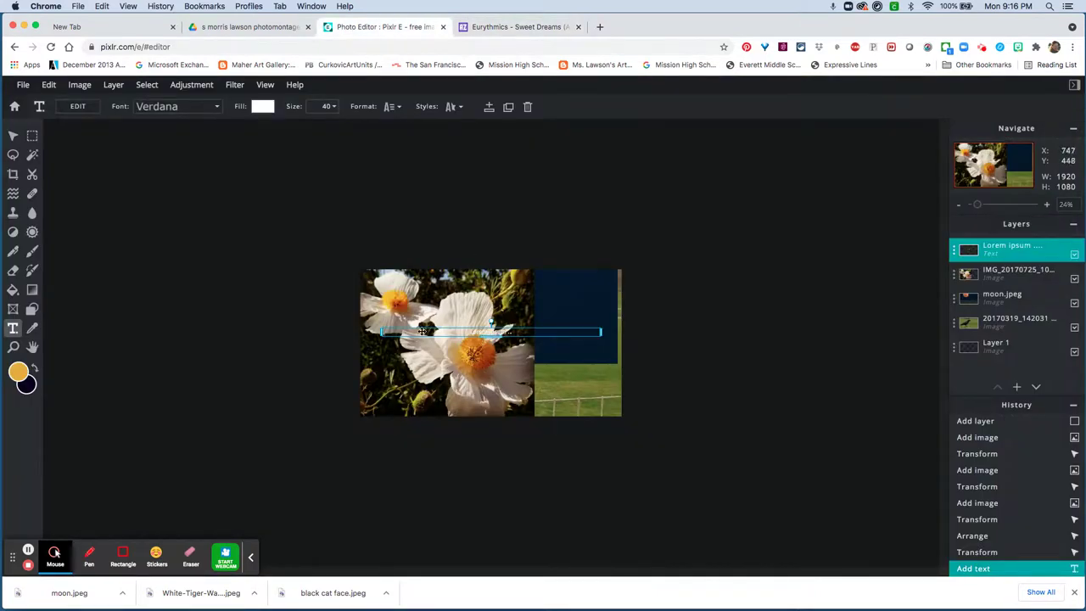
{"action": "left_click", "coordinate": [385, 325]}
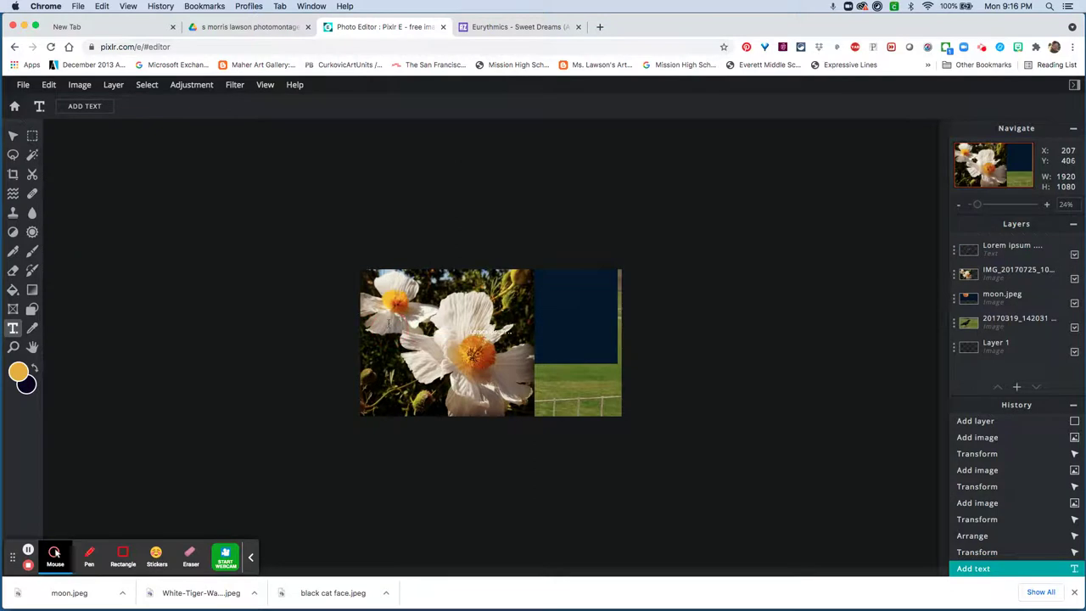
{"action": "left_click", "coordinate": [1018, 323]}
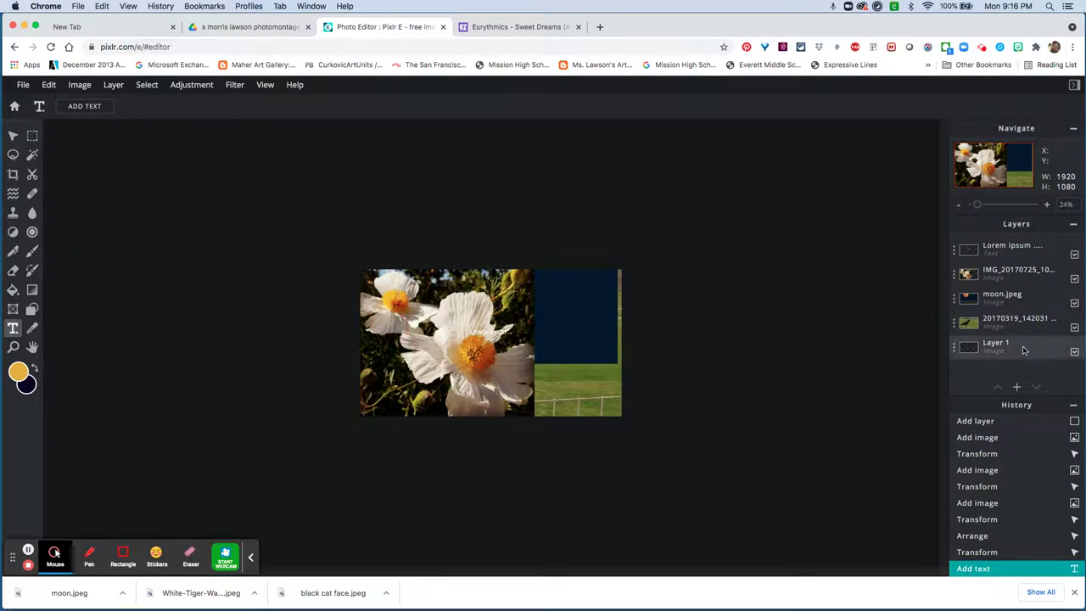
{"action": "left_click", "coordinate": [1005, 248]}
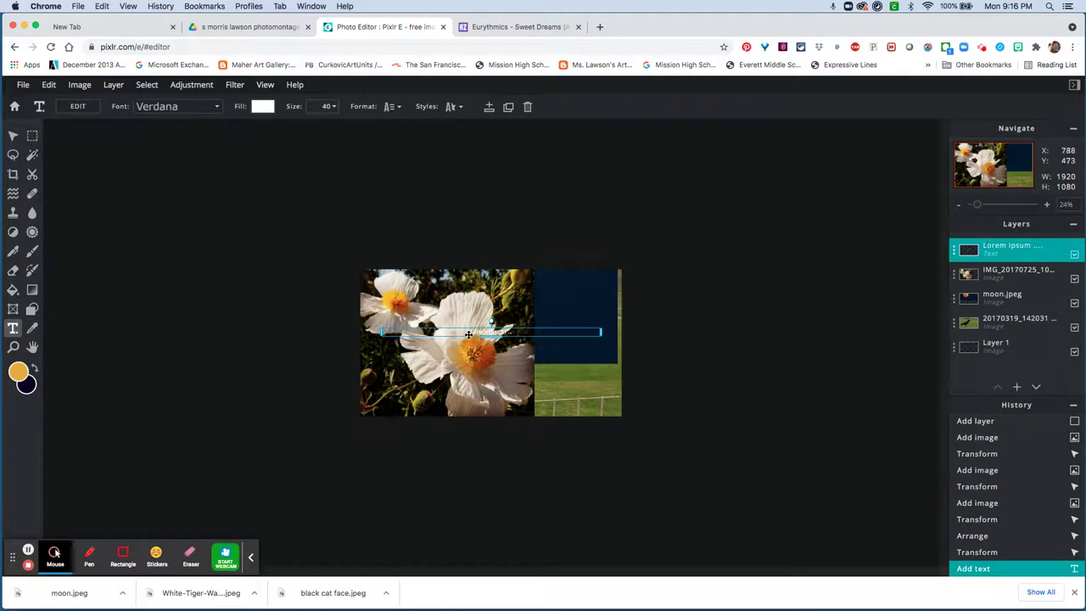
{"action": "type", "text": "Sweet dreams are made of this Who am I to disagree I travel the world and the seven seas Everybody's looking for something"}
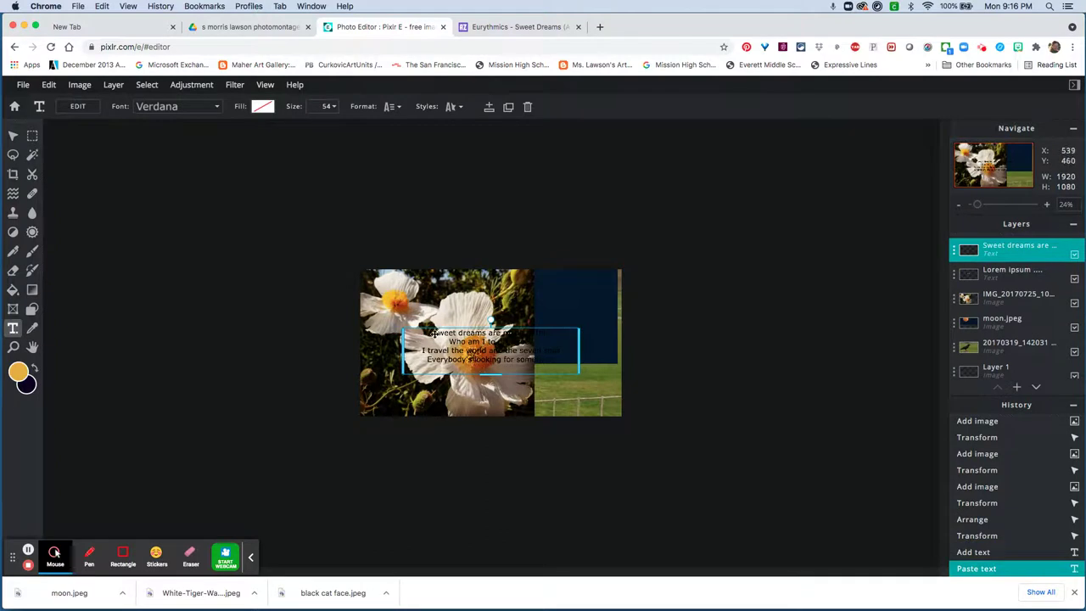
- Move the lyrics low on the photo and delete the Lorem ipsum placeholder layer
{"action": "left_click_drag", "start_coordinate": [423, 331], "coordinate": [380, 323]}
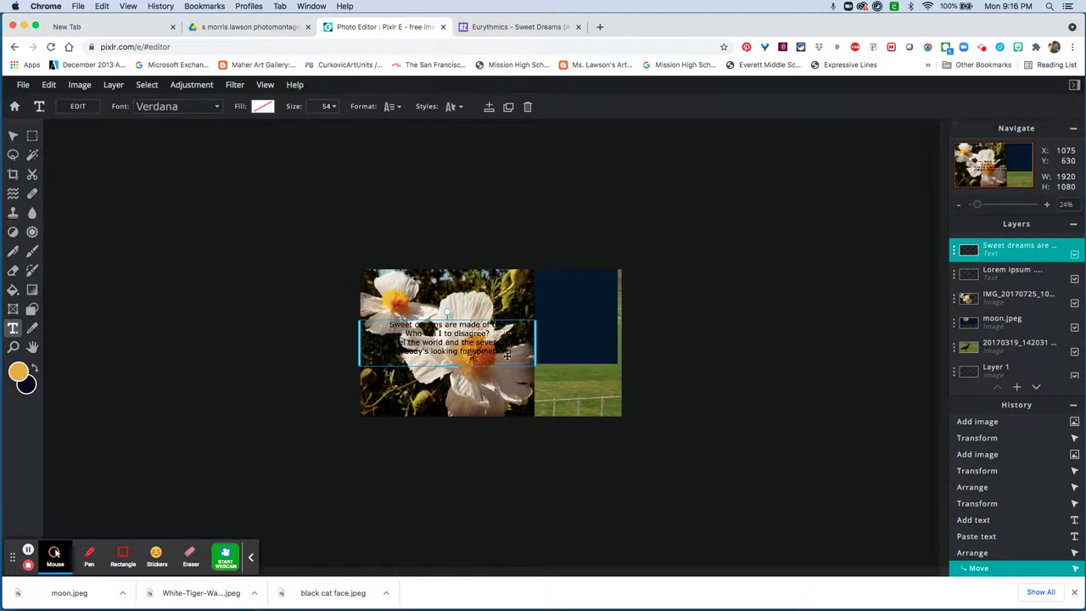
{"action": "left_click_drag", "start_coordinate": [505, 329], "coordinate": [513, 367]}
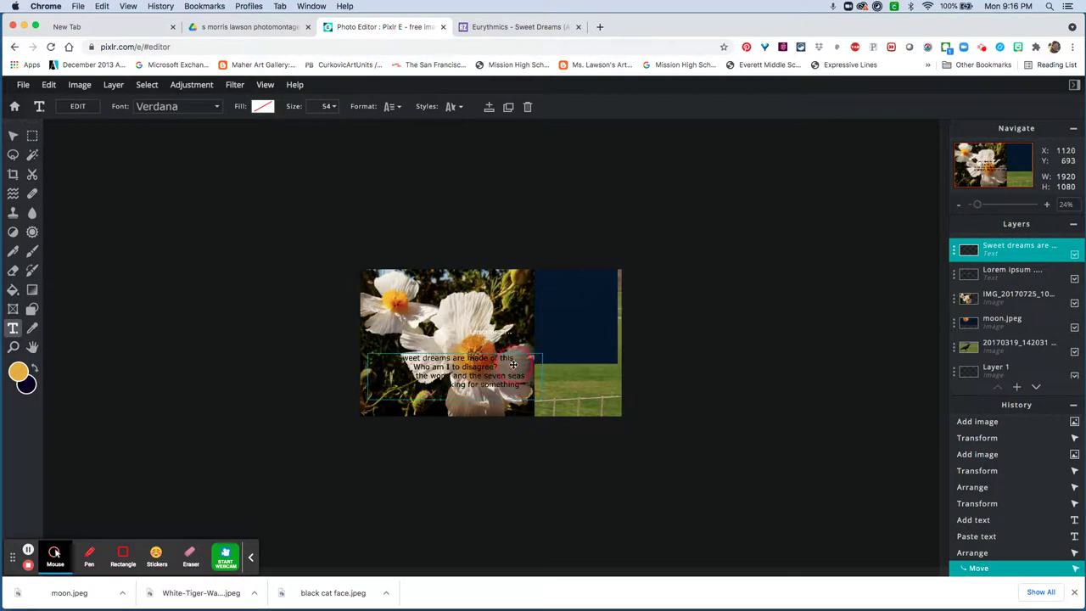
{"action": "left_click", "coordinate": [489, 329]}
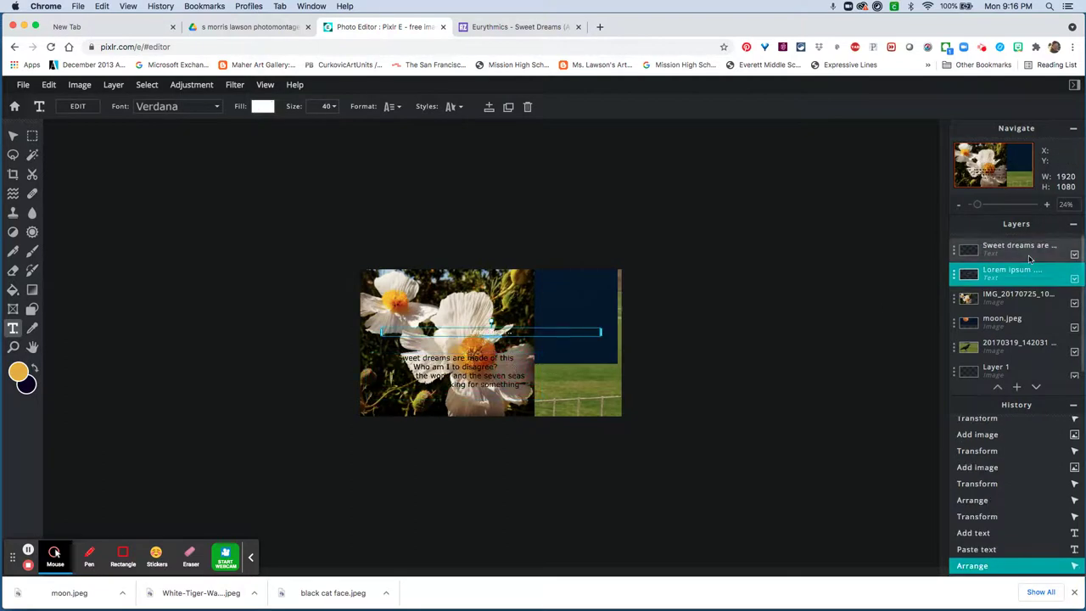
{"action": "key", "text": "Delete"}
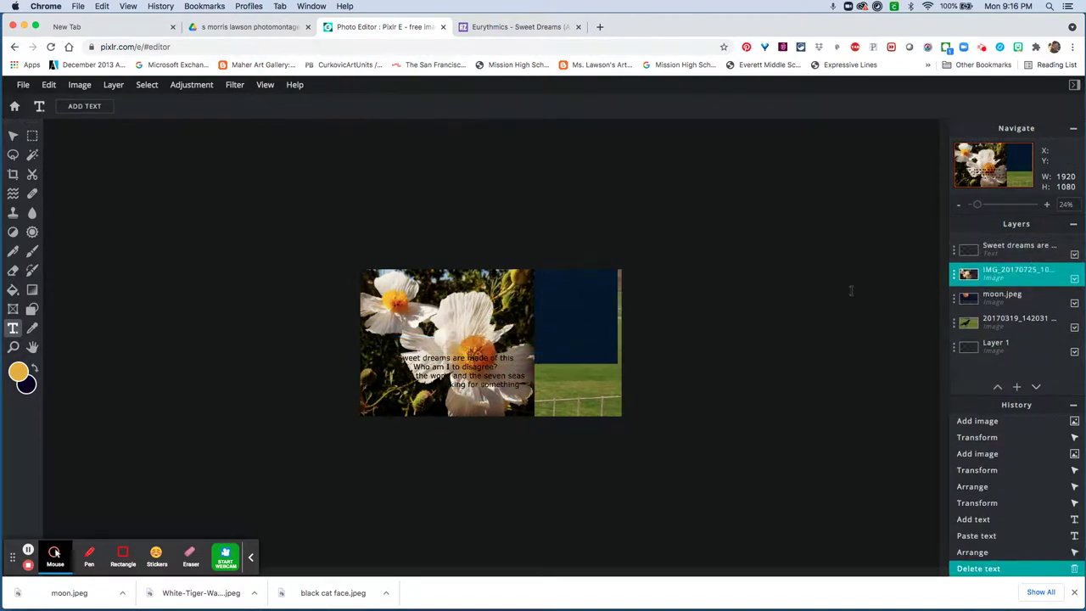
- Move the lyrics text layer up to the upper middle of the image
{"action": "left_click_drag", "start_coordinate": [482, 366], "coordinate": [607, 279]}
{"action": "left_click", "coordinate": [661, 271]}
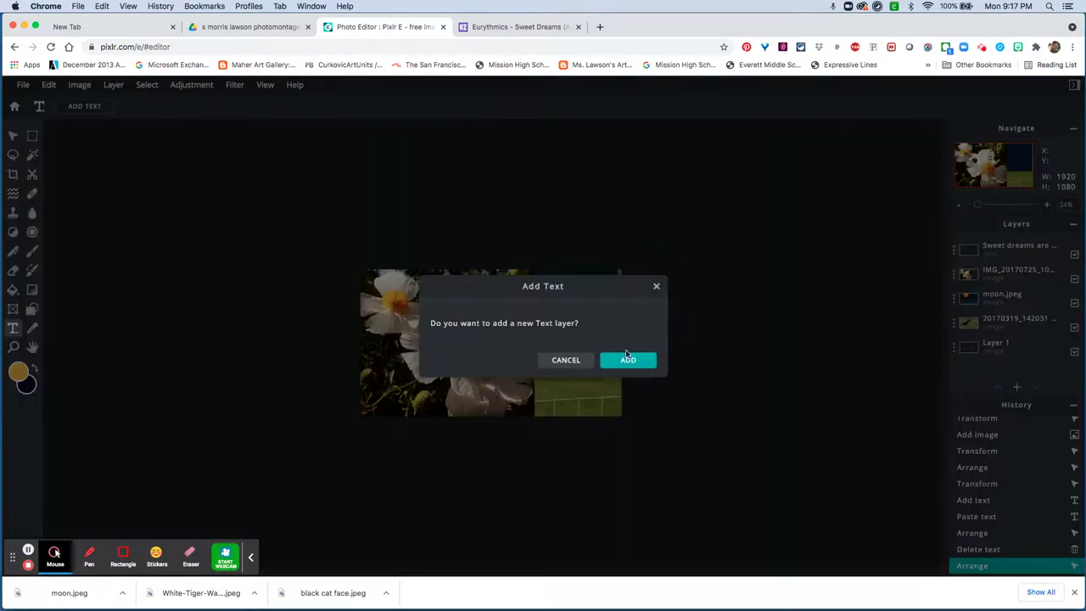
{"action": "left_click", "coordinate": [564, 362]}
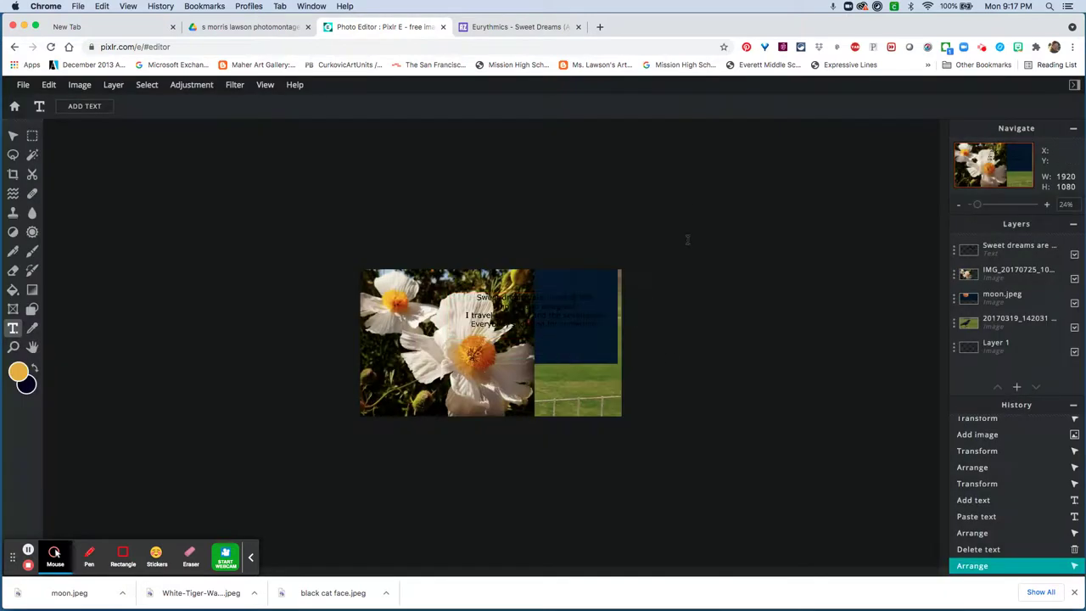
{"action": "left_click", "coordinate": [1027, 324]}
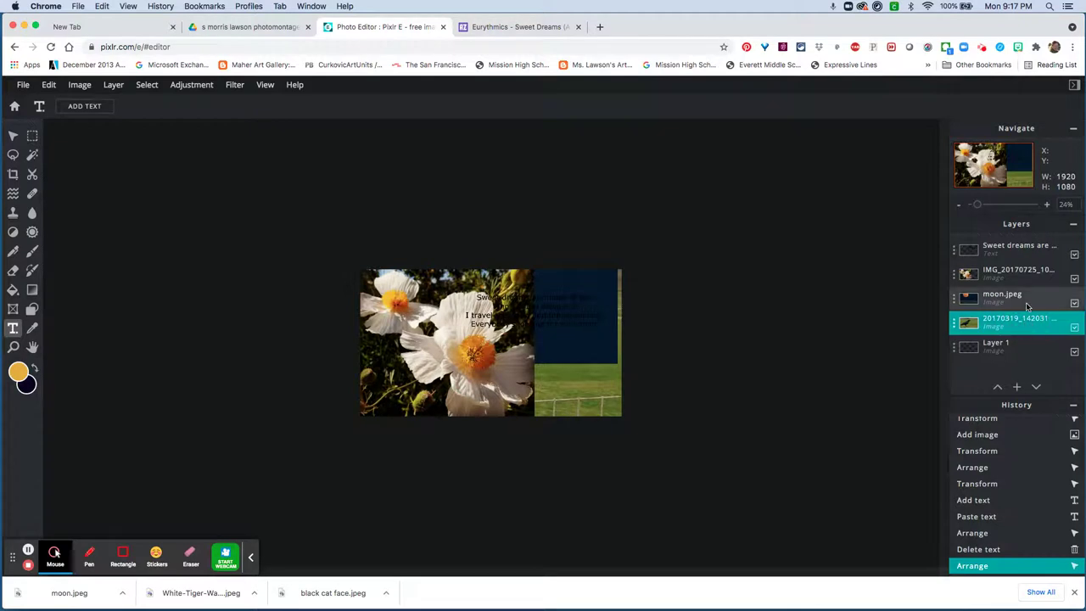
{"action": "left_click", "coordinate": [1027, 302]}
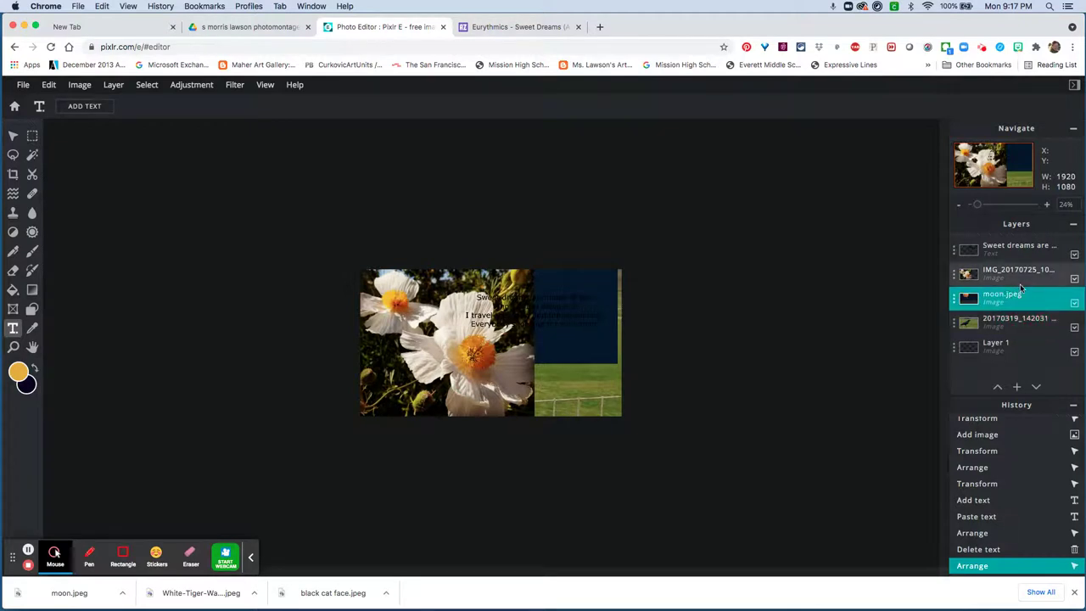
{"action": "left_click", "coordinate": [1022, 276]}
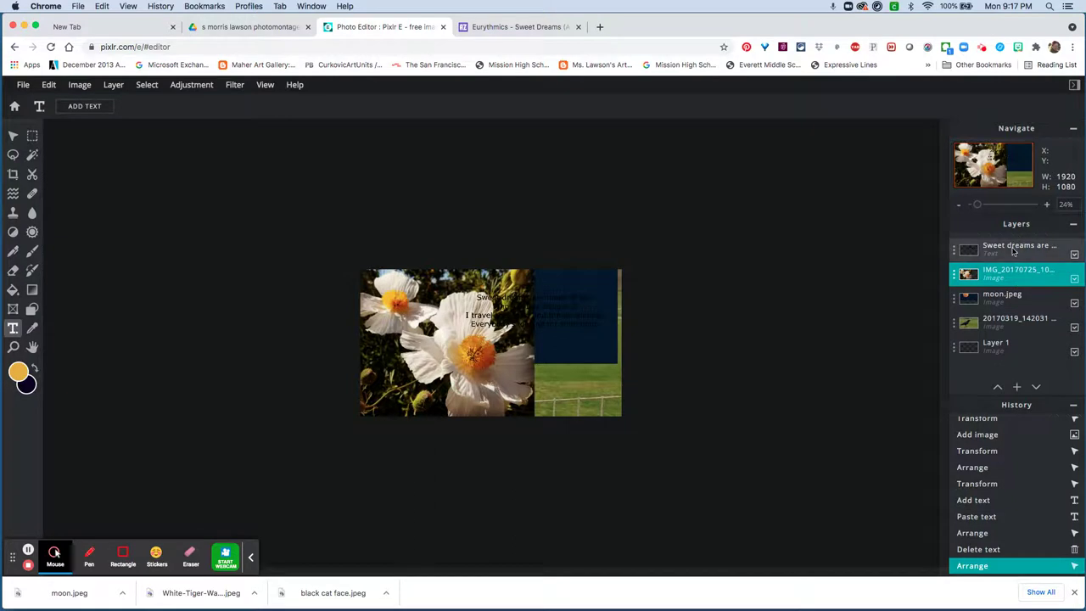
{"action": "left_click", "coordinate": [1012, 247]}
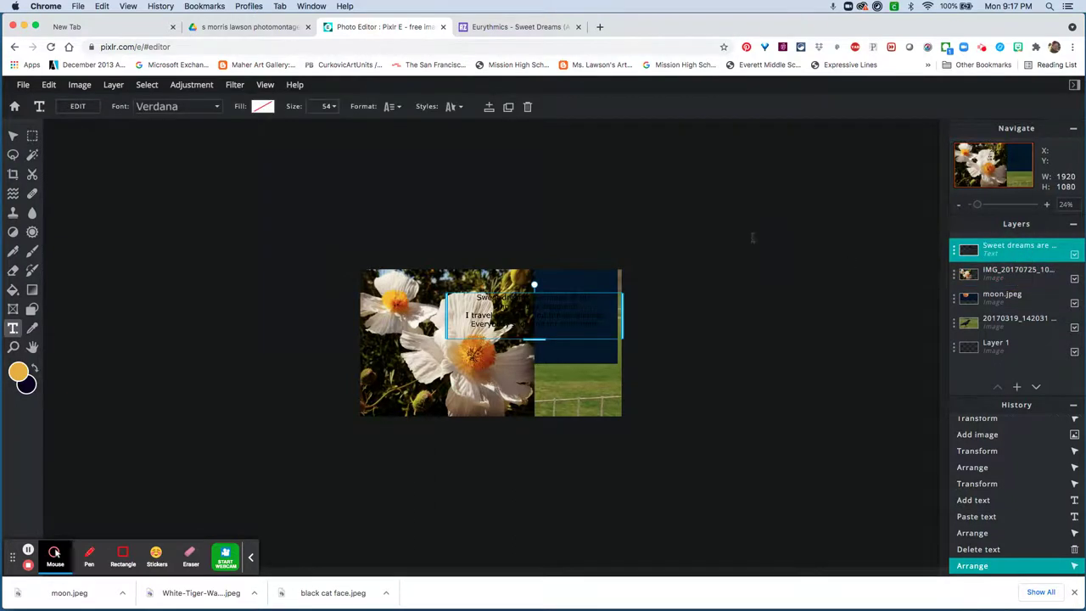
{"action": "left_click", "coordinate": [646, 271]}
{"action": "left_click", "coordinate": [602, 281]}
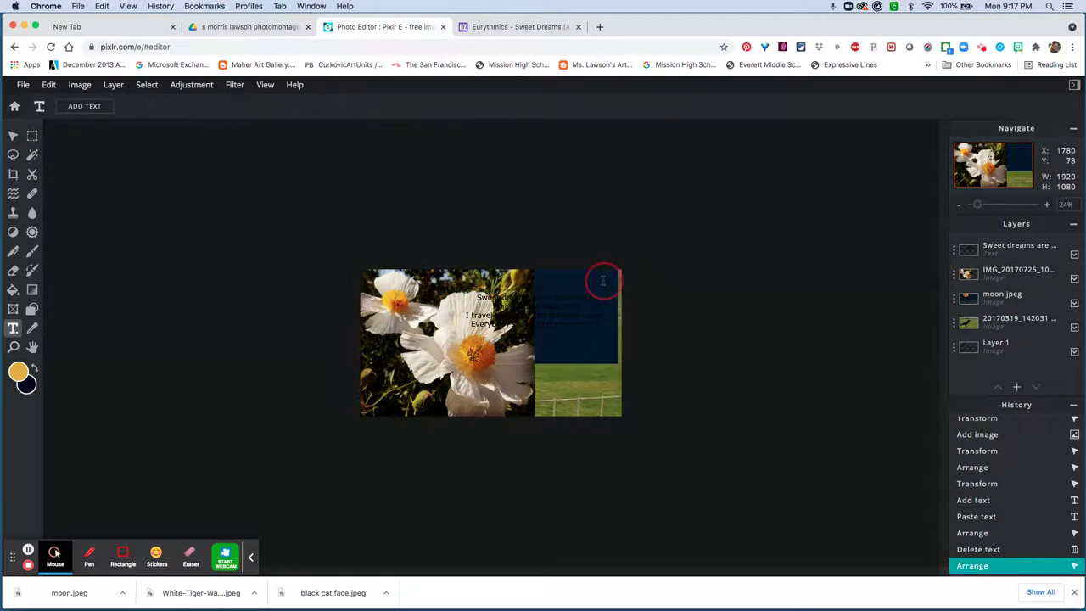
{"action": "left_click", "coordinate": [583, 365]}
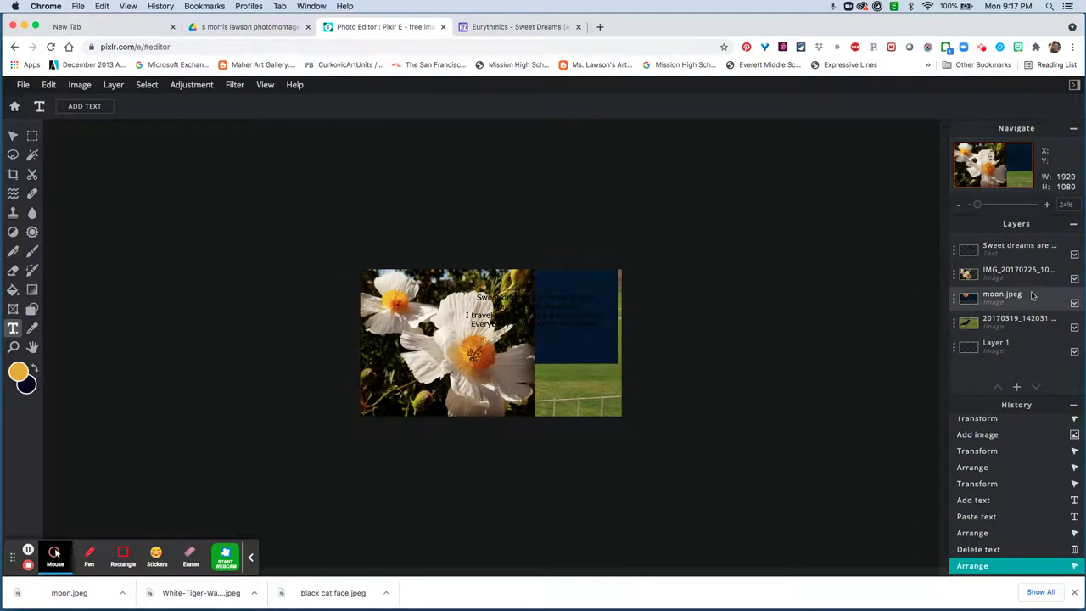
{"action": "left_click", "coordinate": [1016, 247]}
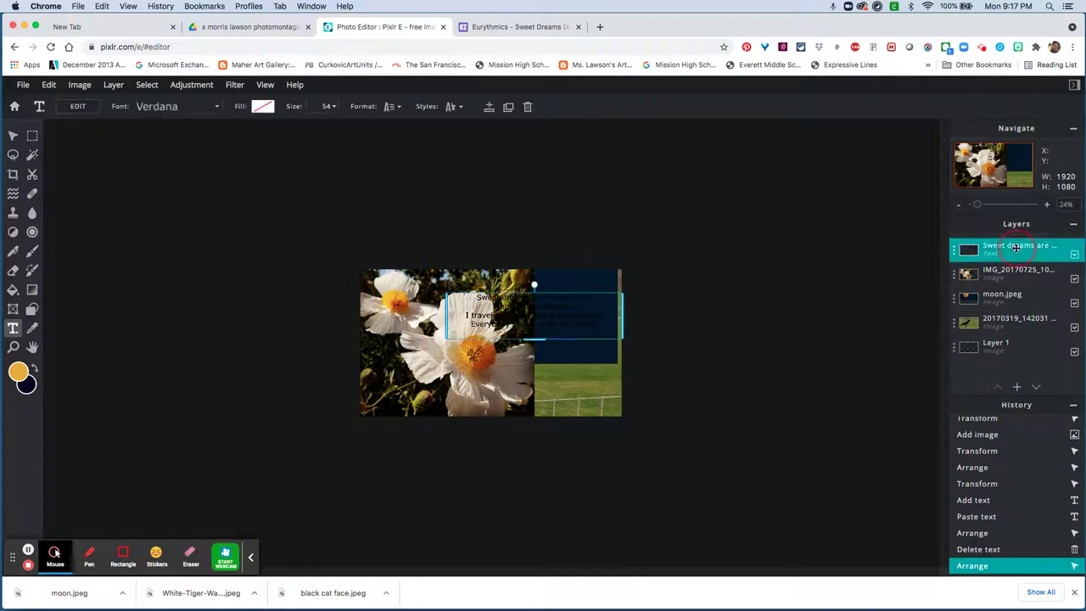
{"action": "mouse_move", "coordinate": [605, 307]}
{"action": "left_mouse_down"}
{"action": "mouse_move", "coordinate": [620, 306]}
{"action": "mouse_move", "coordinate": [599, 307]}
{"action": "left_mouse_up"}
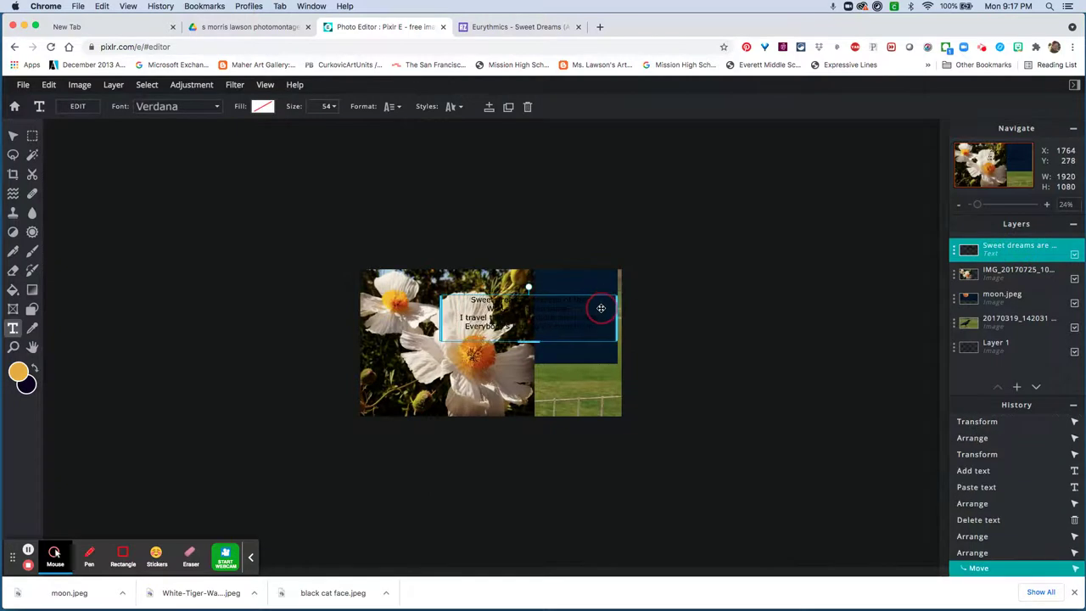
- Drag the moon.jpeg layer to position 0,0 so it covers the canvas behind the flower
{"action": "left_click", "coordinate": [1002, 297]}
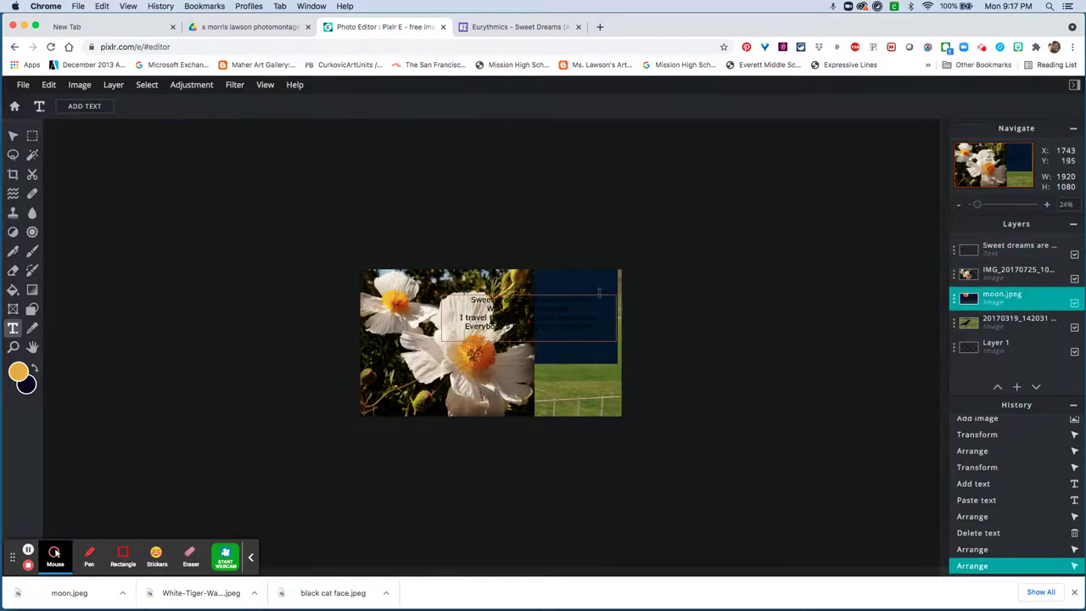
{"action": "left_click", "coordinate": [600, 279]}
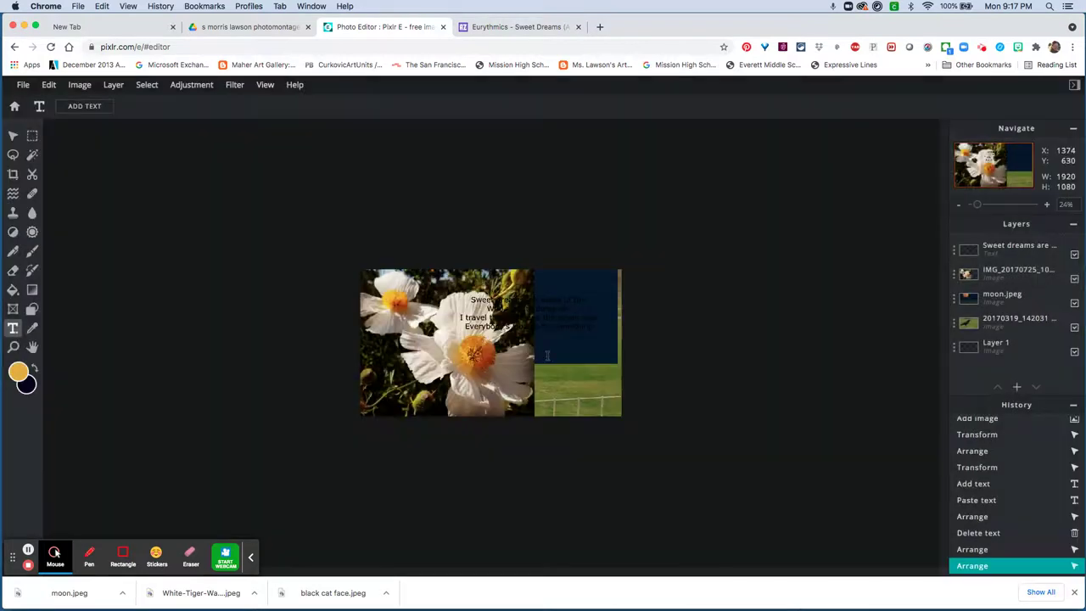
{"action": "left_click", "coordinate": [548, 360]}
{"action": "left_click", "coordinate": [1024, 304]}
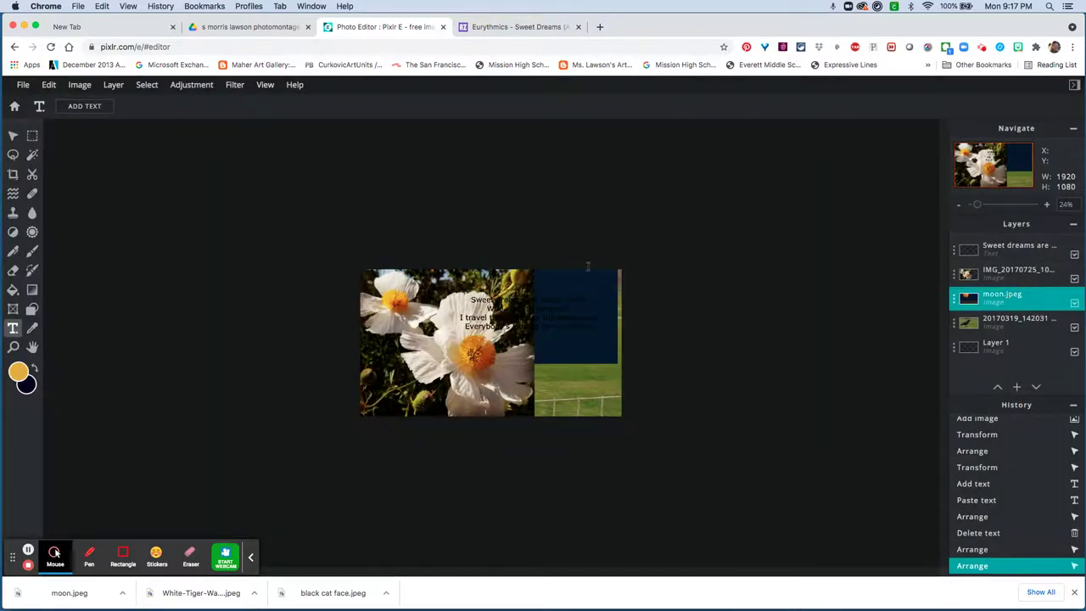
{"action": "left_click", "coordinate": [12, 136]}
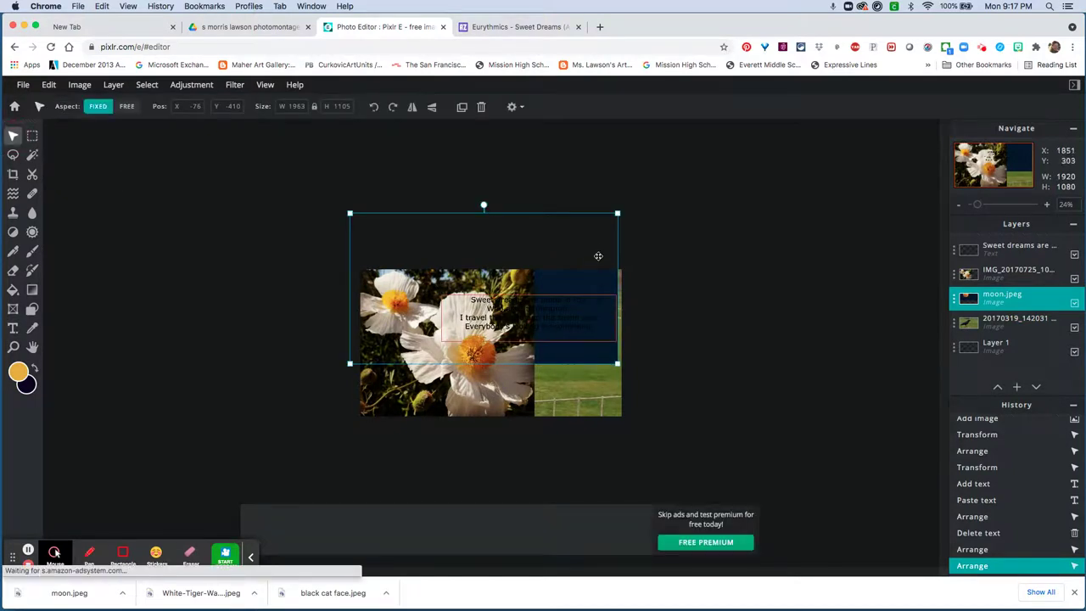
{"action": "left_click_drag", "start_coordinate": [593, 244], "coordinate": [599, 303]}
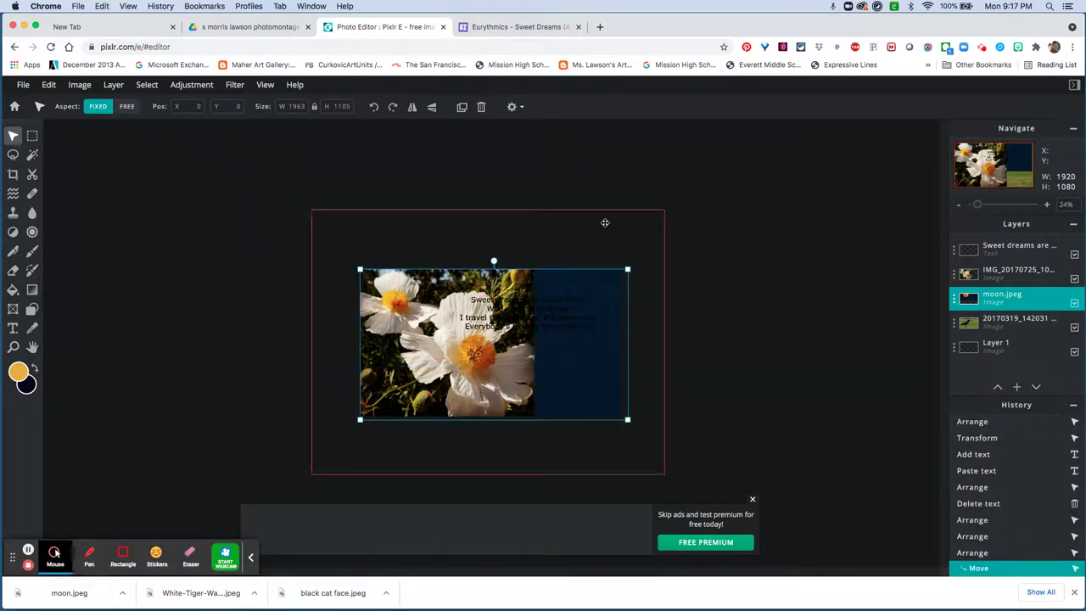
{"action": "key", "text": "super+z"}
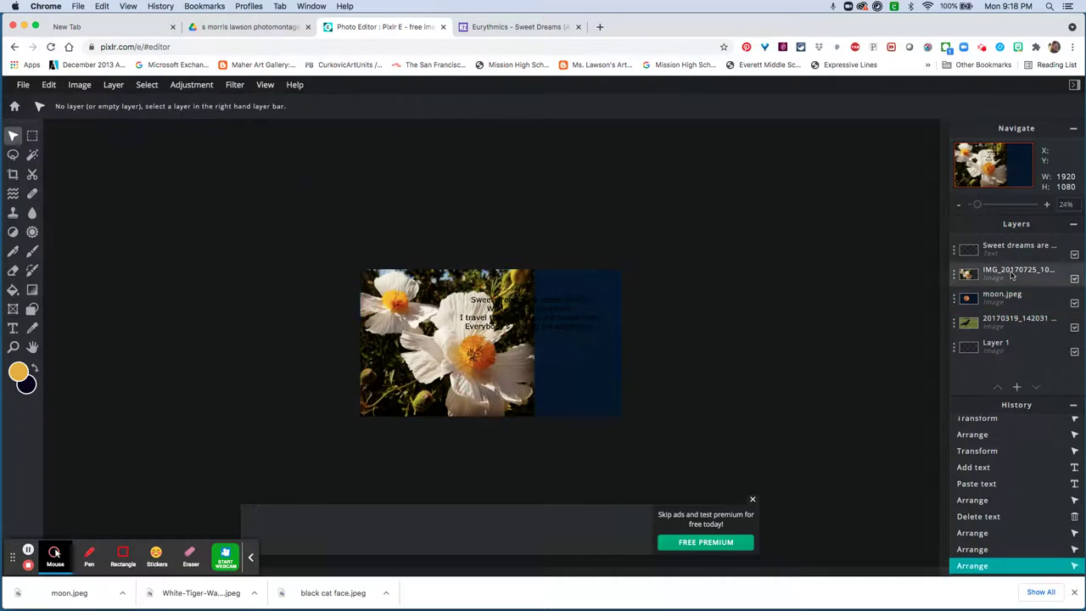
- In the flower layer's settings, drop Transparency to 50, then restore it to 100
{"action": "left_click", "coordinate": [954, 273]}
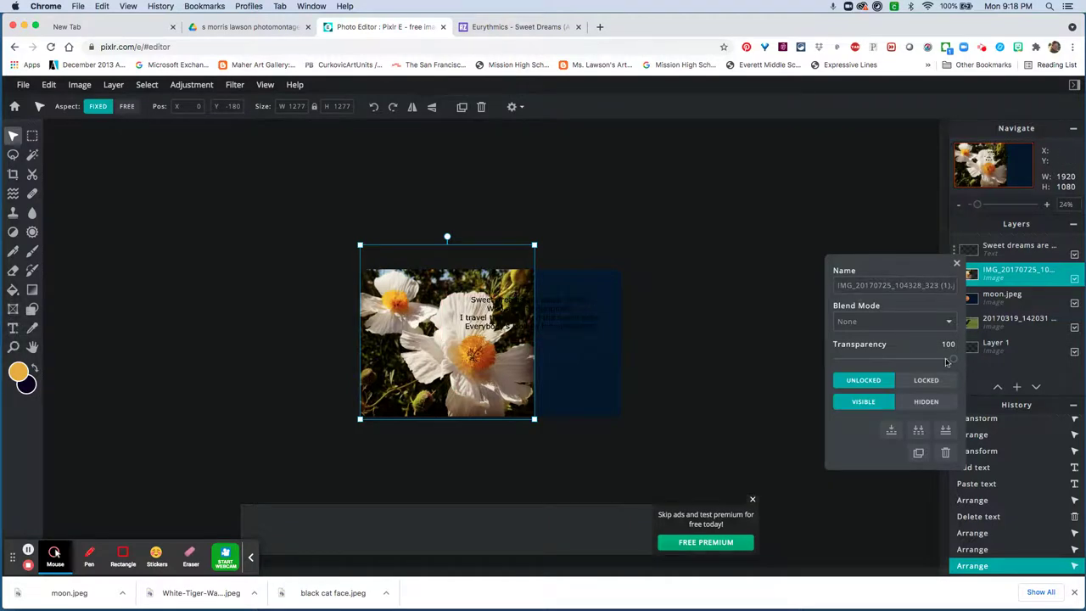
{"action": "left_click_drag", "start_coordinate": [948, 360], "coordinate": [898, 361]}
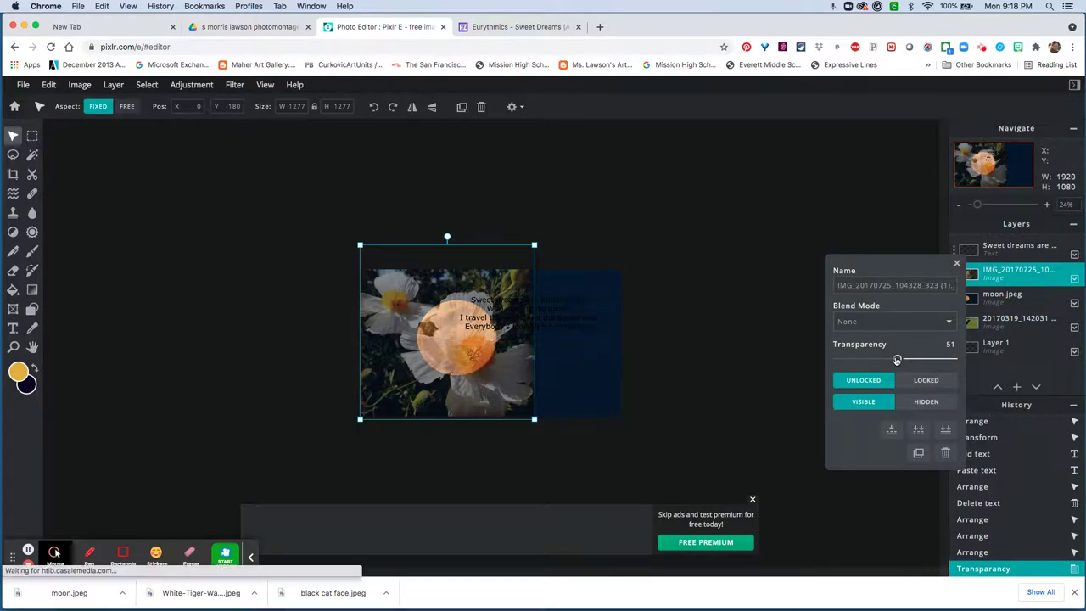
{"action": "left_click_drag", "start_coordinate": [897, 359], "coordinate": [977, 372]}
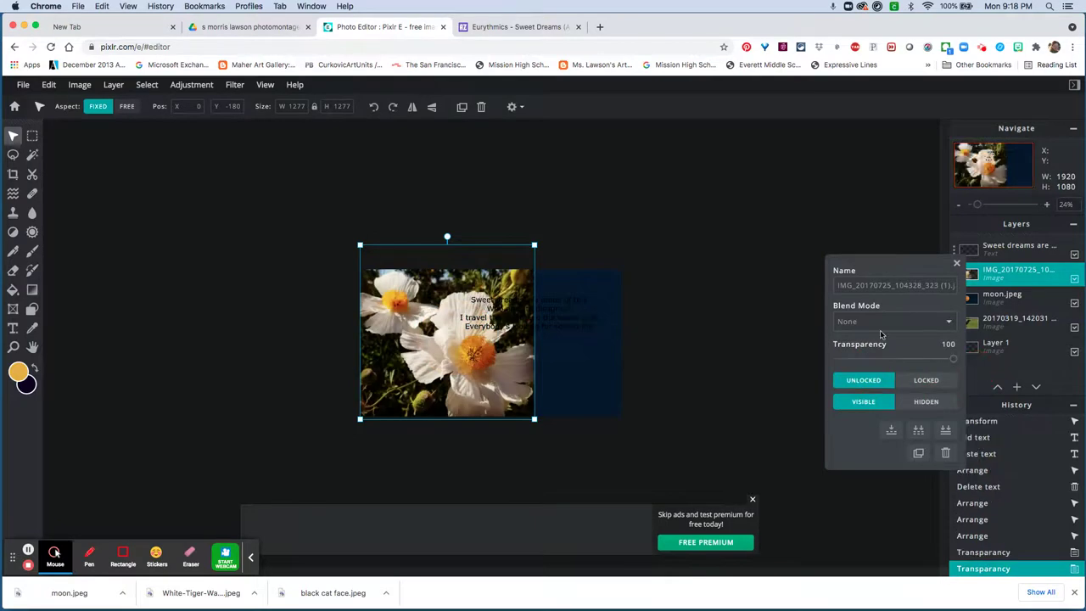
- Try Multiply, Screen, Lighter, Overlay, Lighten, Color-burn, Difference and Exclusion blends on the flower layer
{"action": "left_click", "coordinate": [948, 323]}
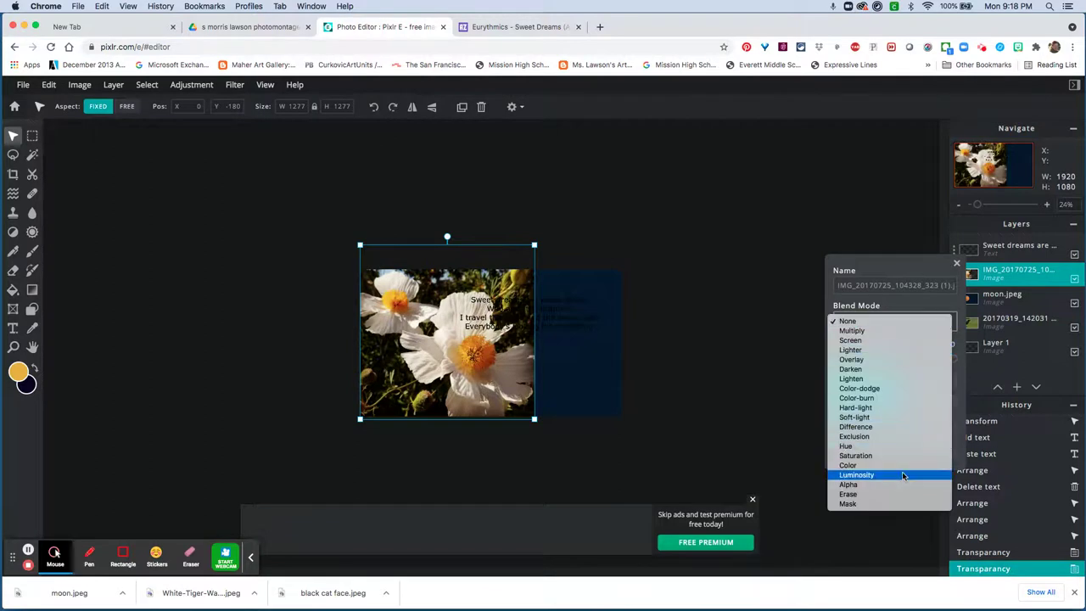
{"action": "left_click", "coordinate": [889, 331]}
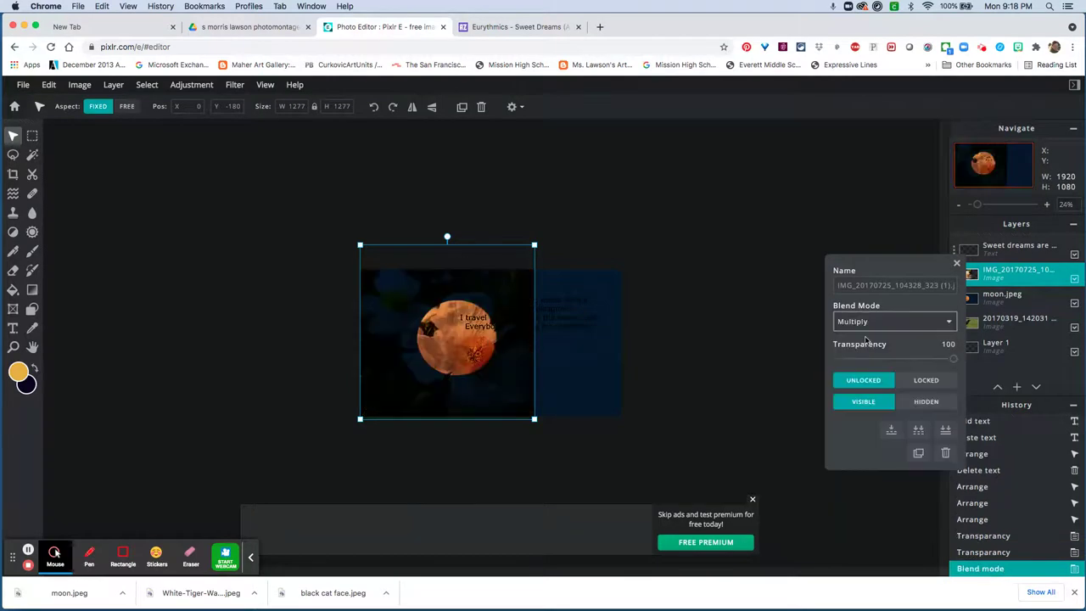
{"action": "left_click", "coordinate": [906, 324]}
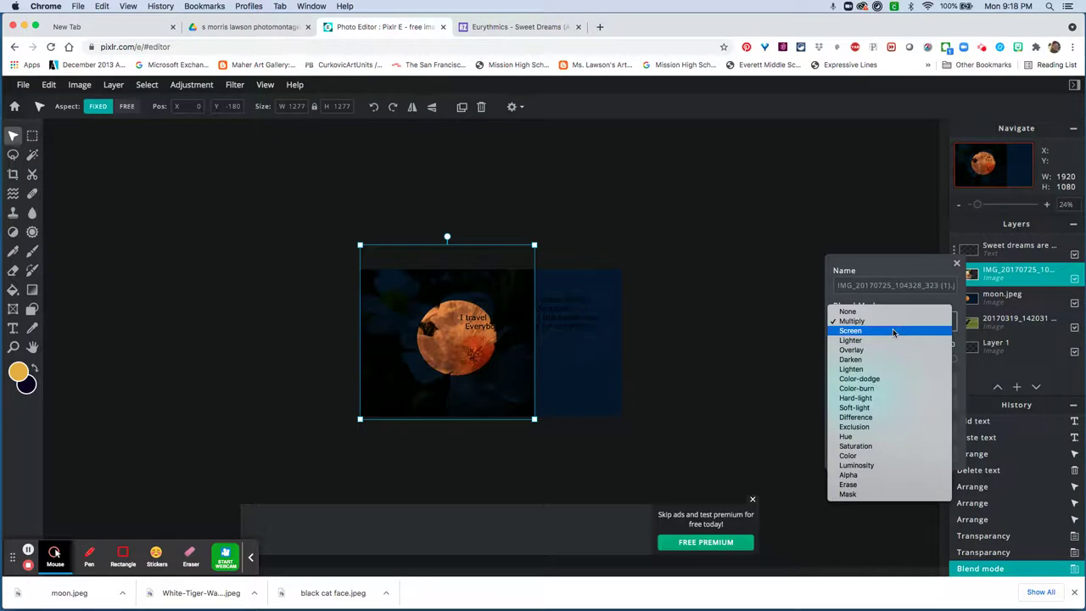
{"action": "left_click", "coordinate": [894, 331]}
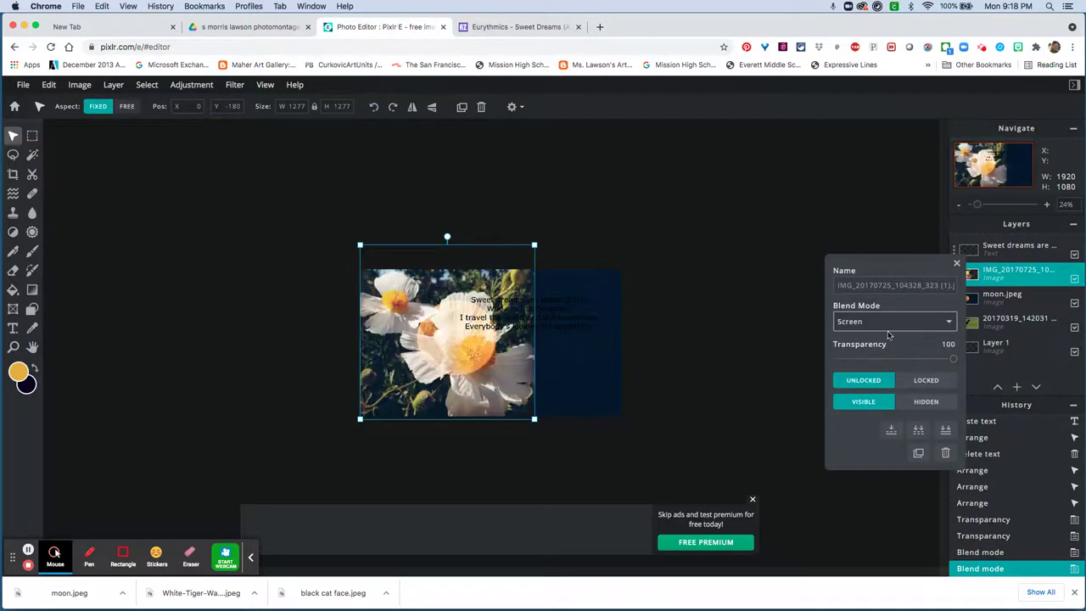
{"action": "left_click", "coordinate": [891, 326]}
{"action": "left_click", "coordinate": [885, 332]}
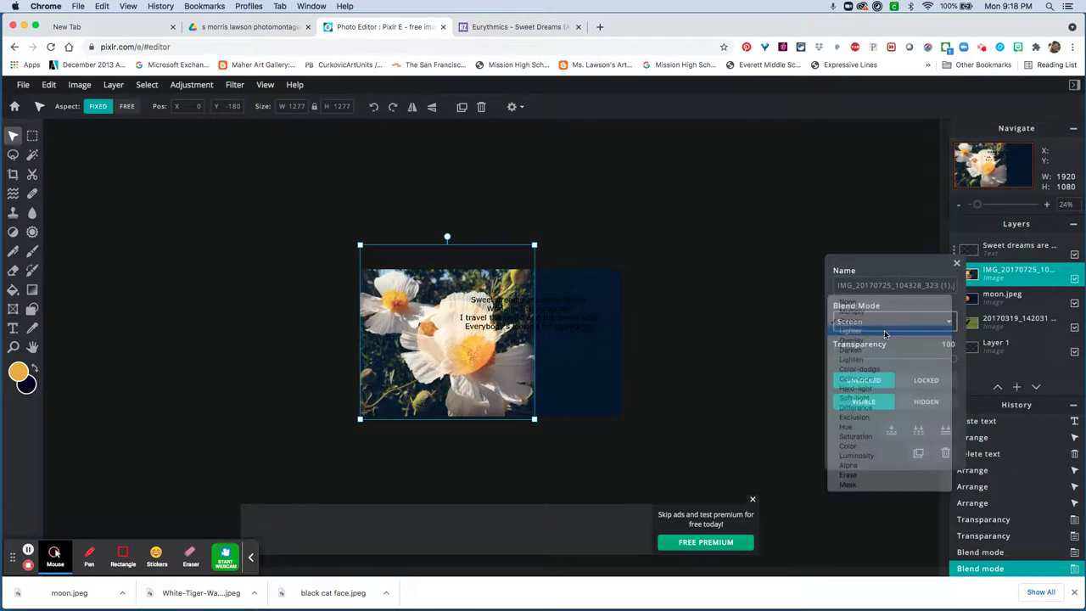
{"action": "left_click", "coordinate": [889, 321]}
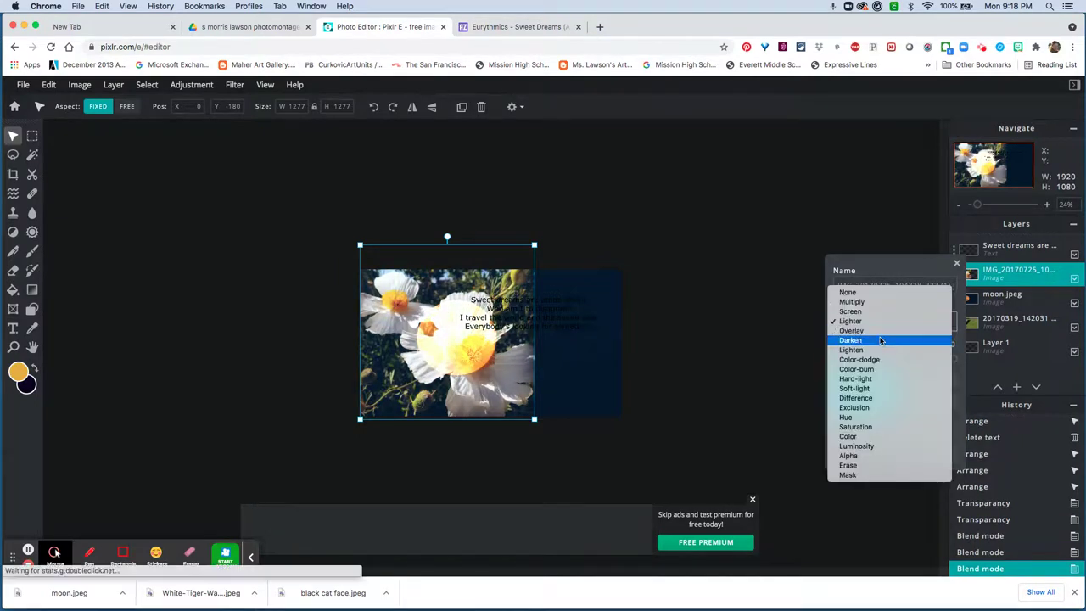
{"action": "left_click", "coordinate": [882, 330]}
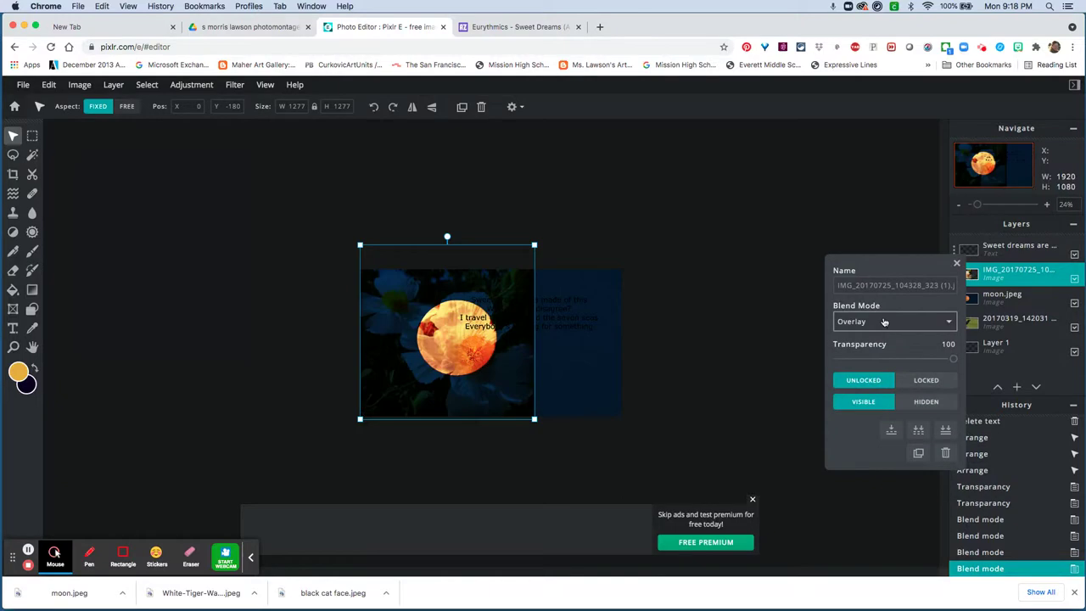
{"action": "left_click", "coordinate": [884, 322]}
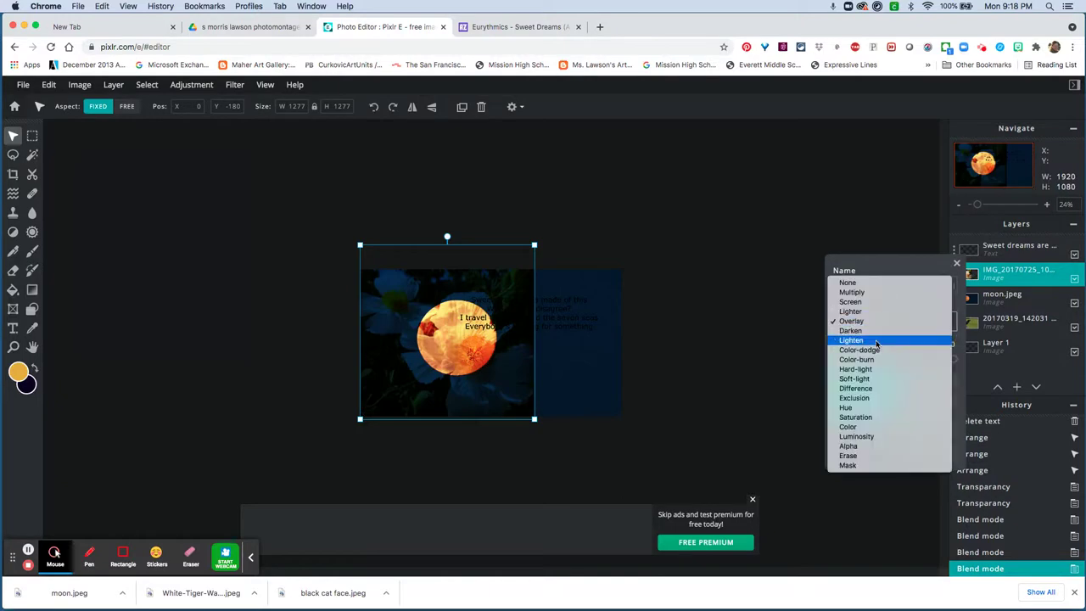
{"action": "left_click", "coordinate": [877, 341]}
{"action": "left_click", "coordinate": [880, 326]}
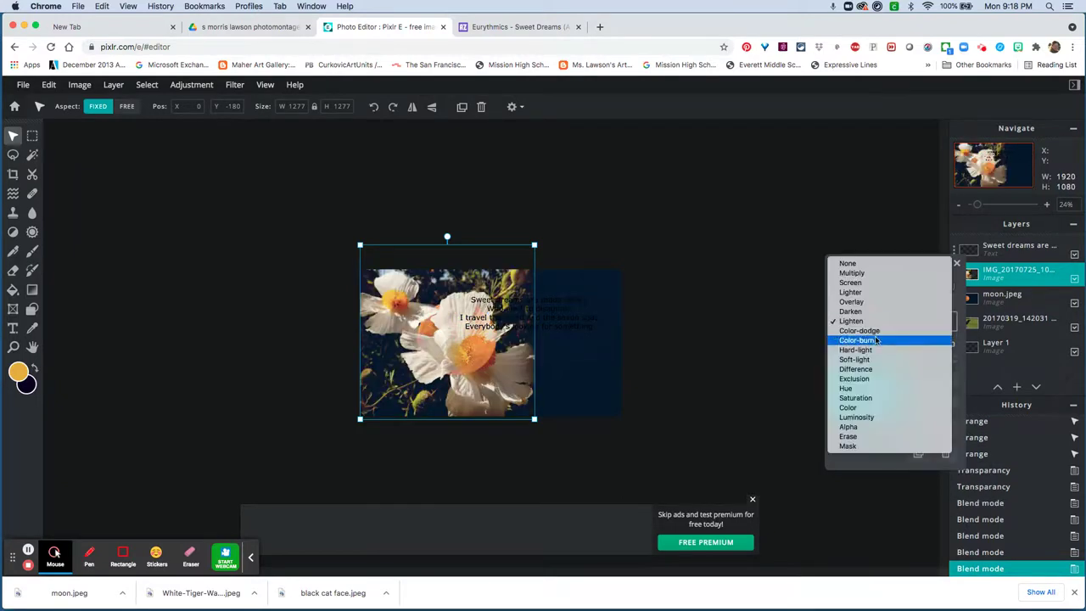
{"action": "left_click", "coordinate": [857, 340]}
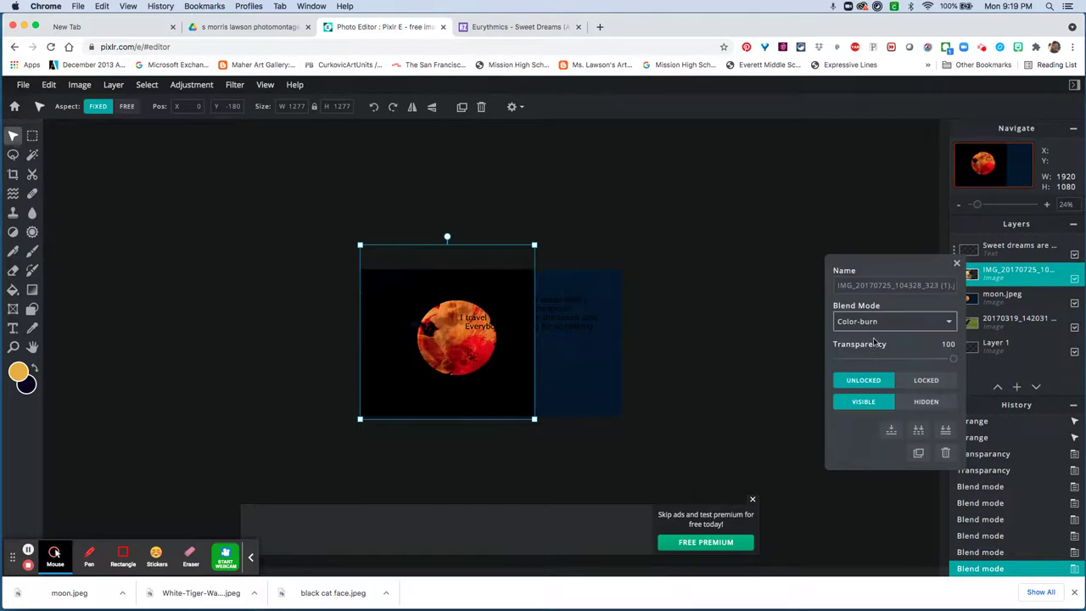
{"action": "left_click", "coordinate": [879, 330]}
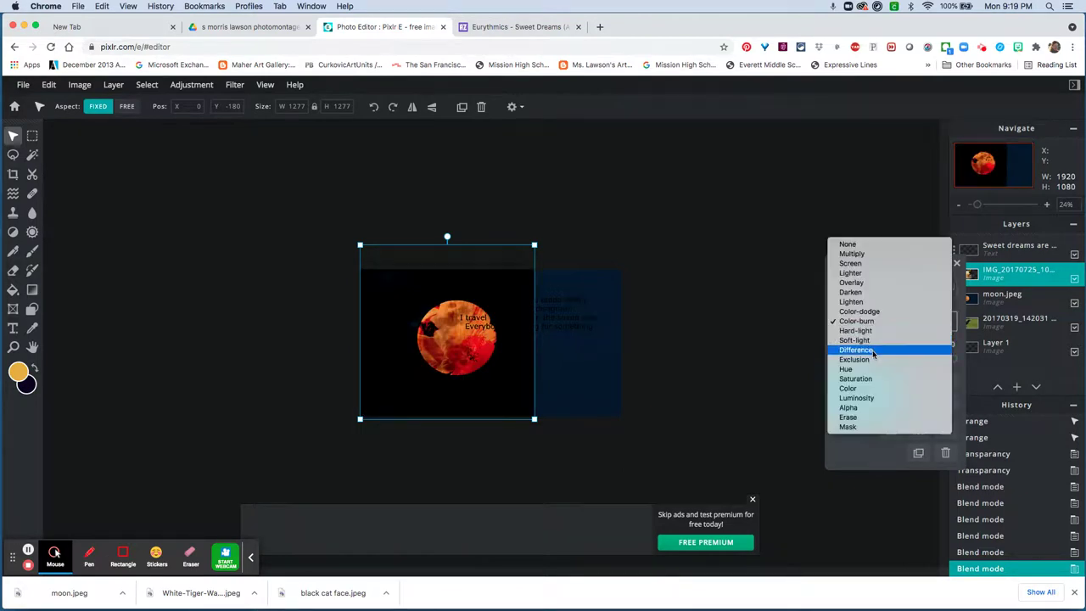
{"action": "left_click", "coordinate": [874, 352]}
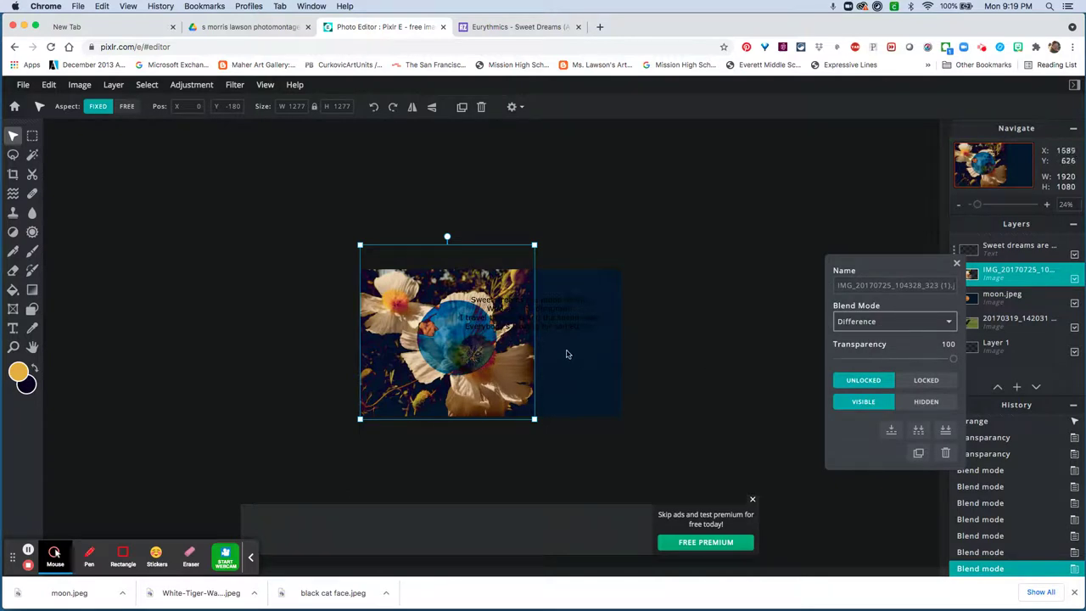
{"action": "left_click", "coordinate": [895, 321]}
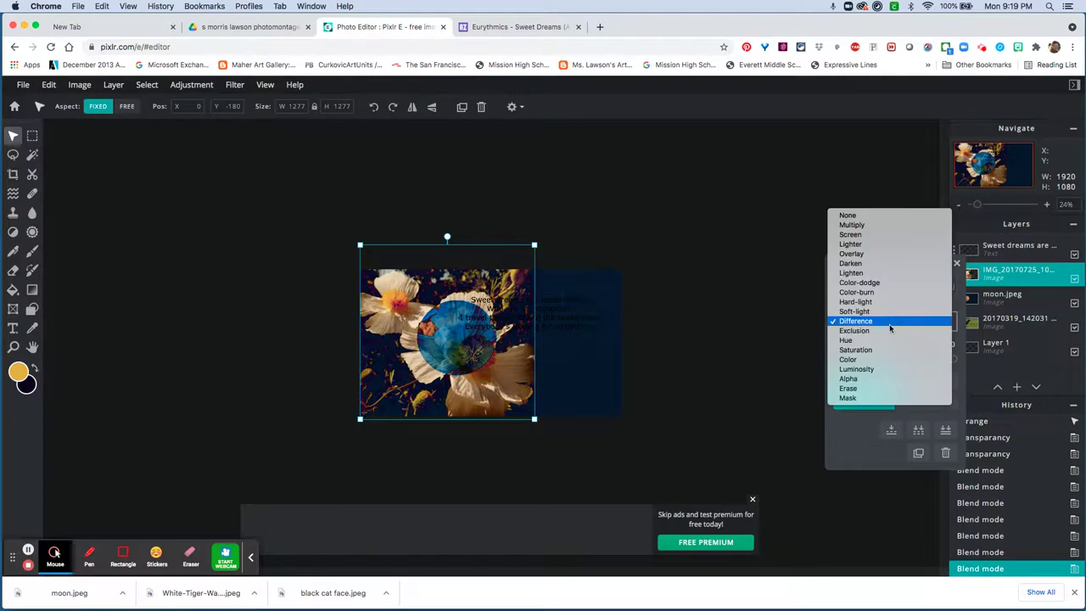
{"action": "left_click", "coordinate": [891, 330]}
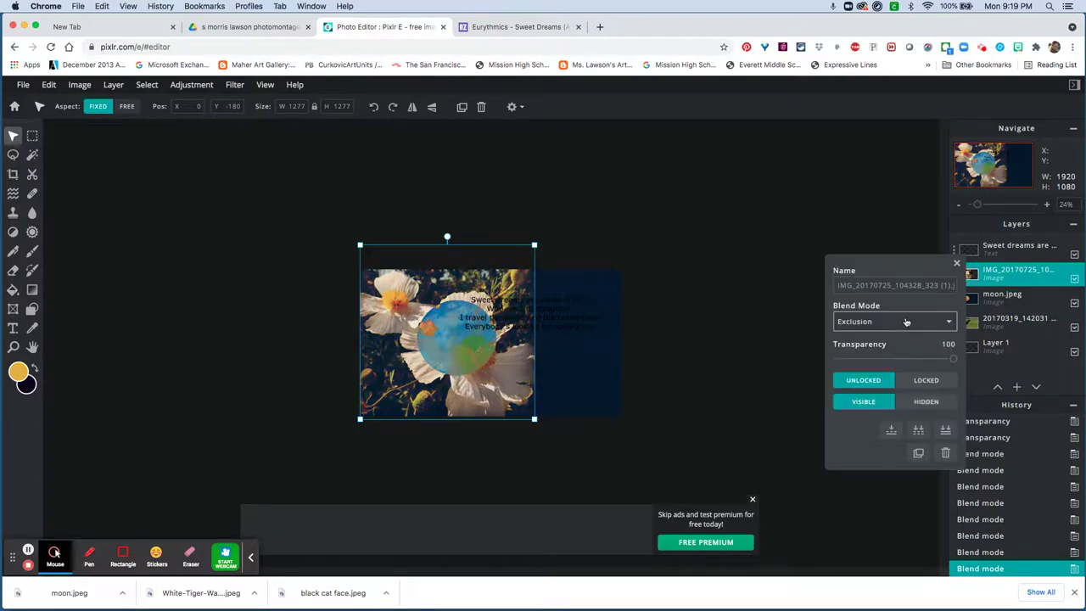
- Try Color, Alpha and Mask, then settle on Screen blending at 60 transparency
{"action": "left_click", "coordinate": [906, 322]}
{"action": "key", "text": "Escape"}
{"action": "key", "text": "c"}
{"action": "left_click", "coordinate": [901, 322]}
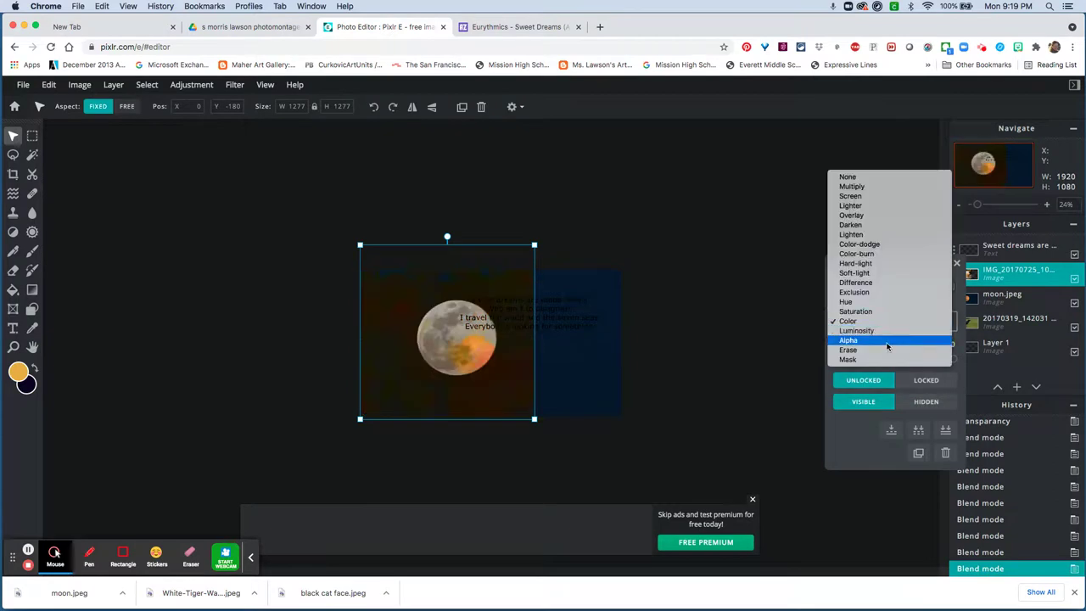
{"action": "left_click", "coordinate": [888, 338]}
{"action": "left_click", "coordinate": [892, 321]}
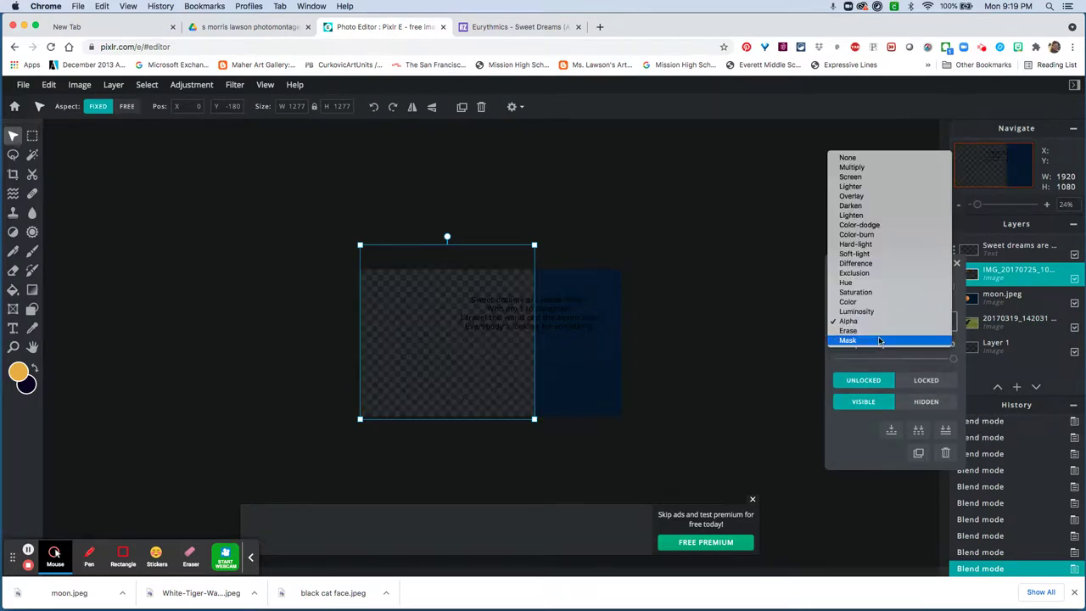
{"action": "left_click", "coordinate": [878, 341]}
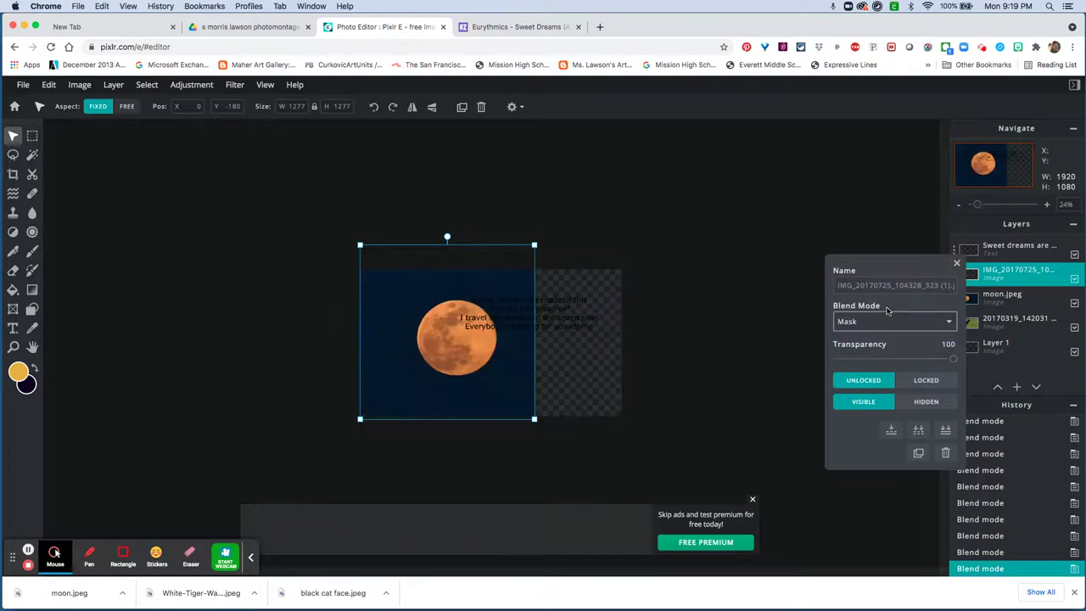
{"action": "left_click", "coordinate": [887, 316]}
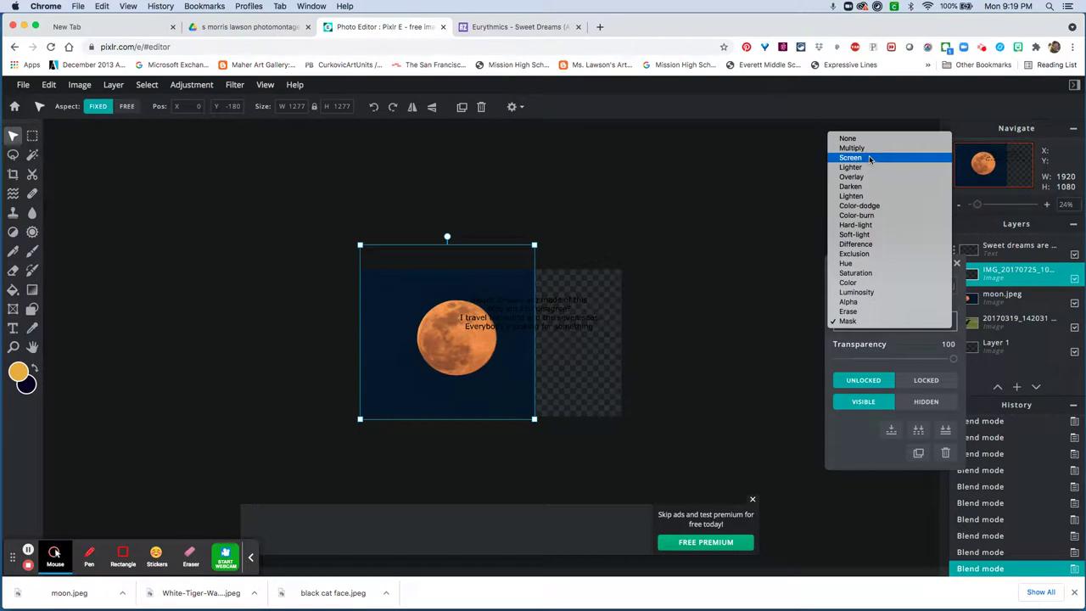
{"action": "left_click", "coordinate": [868, 158]}
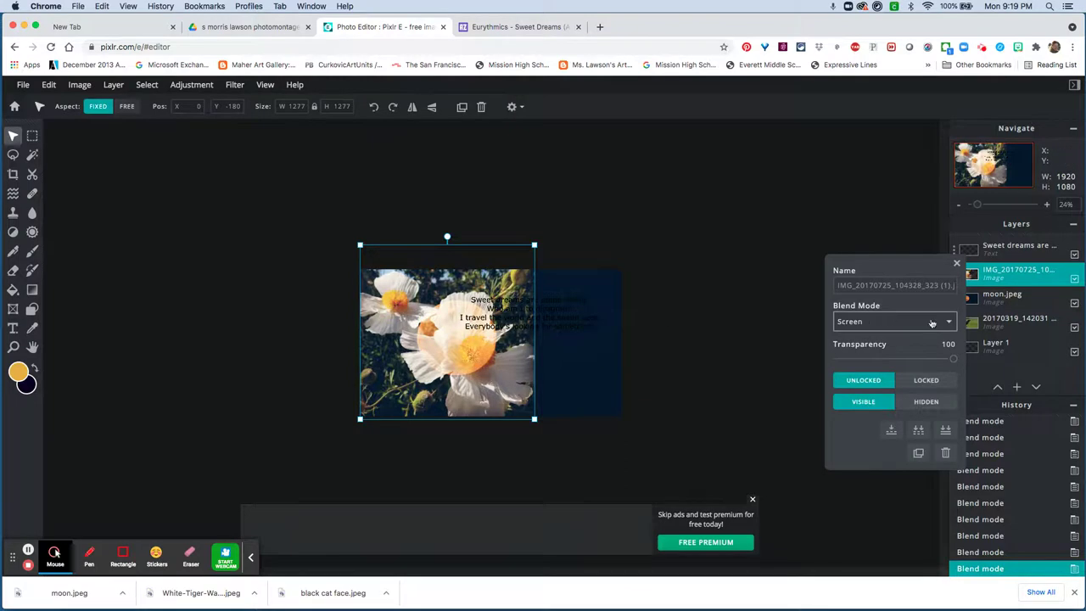
{"action": "left_click_drag", "start_coordinate": [953, 358], "coordinate": [907, 359]}
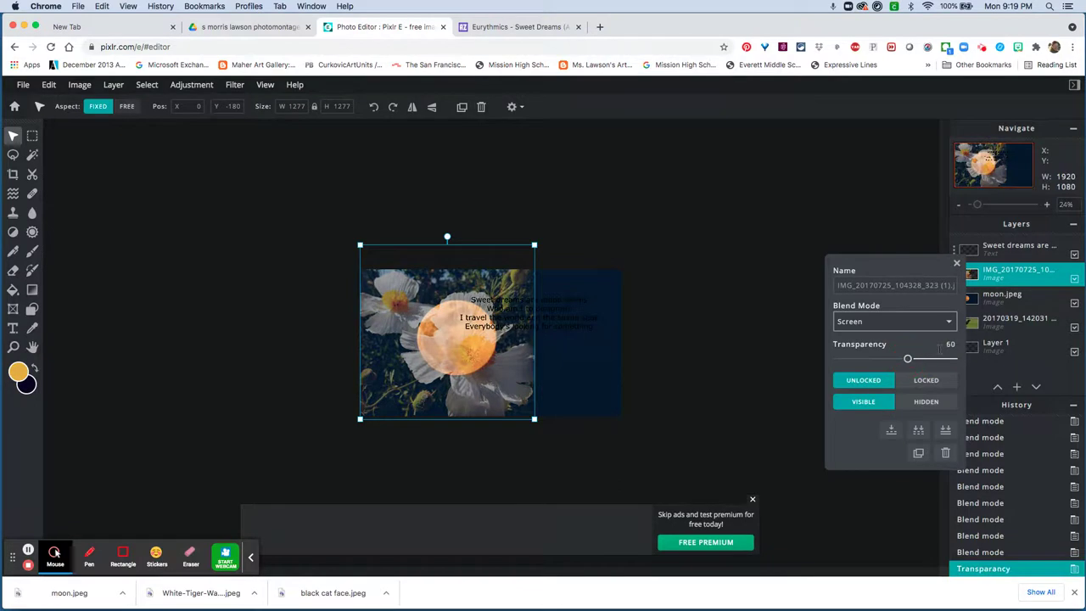
{"action": "left_click", "coordinate": [1043, 303]}
{"action": "left_click", "coordinate": [1032, 299]}
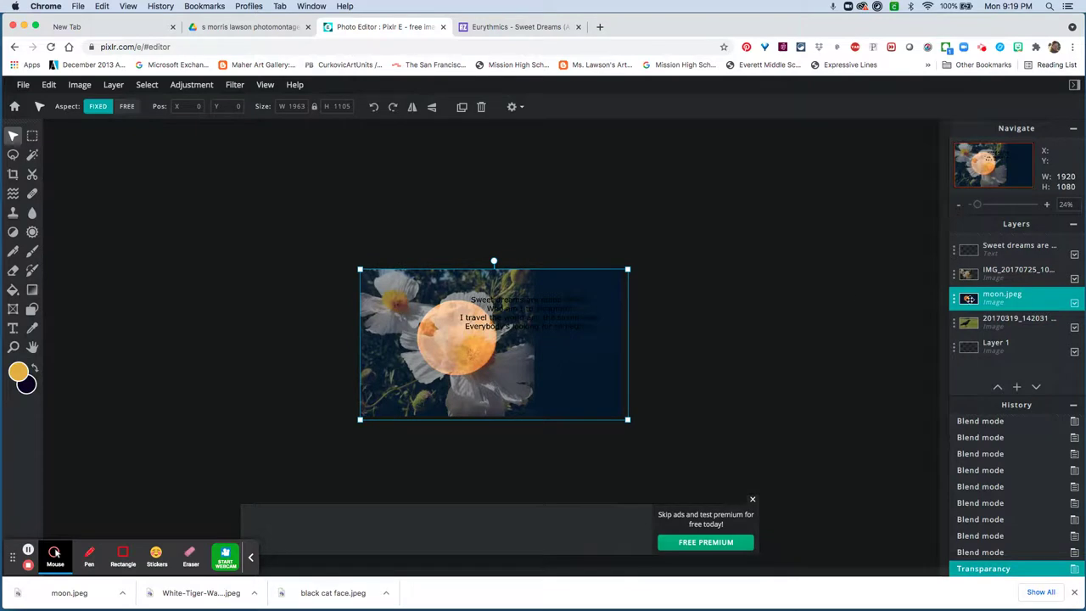
- Try Screen, Lighter and Color-dodge on the moon.jpeg layer, then set it to Difference
{"action": "left_click", "coordinate": [955, 299]}
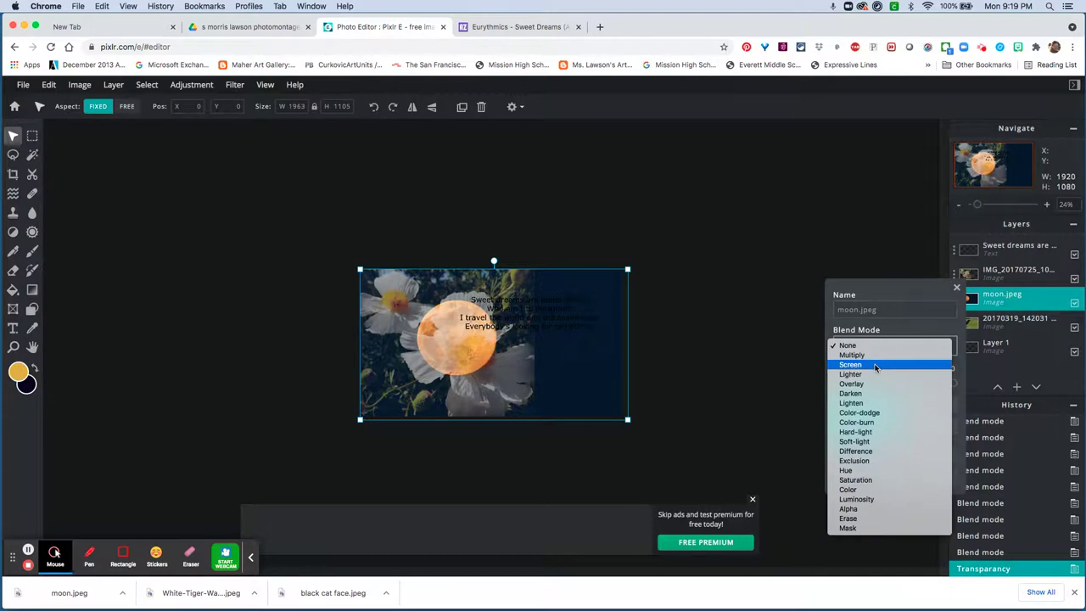
{"action": "left_click", "coordinate": [875, 365]}
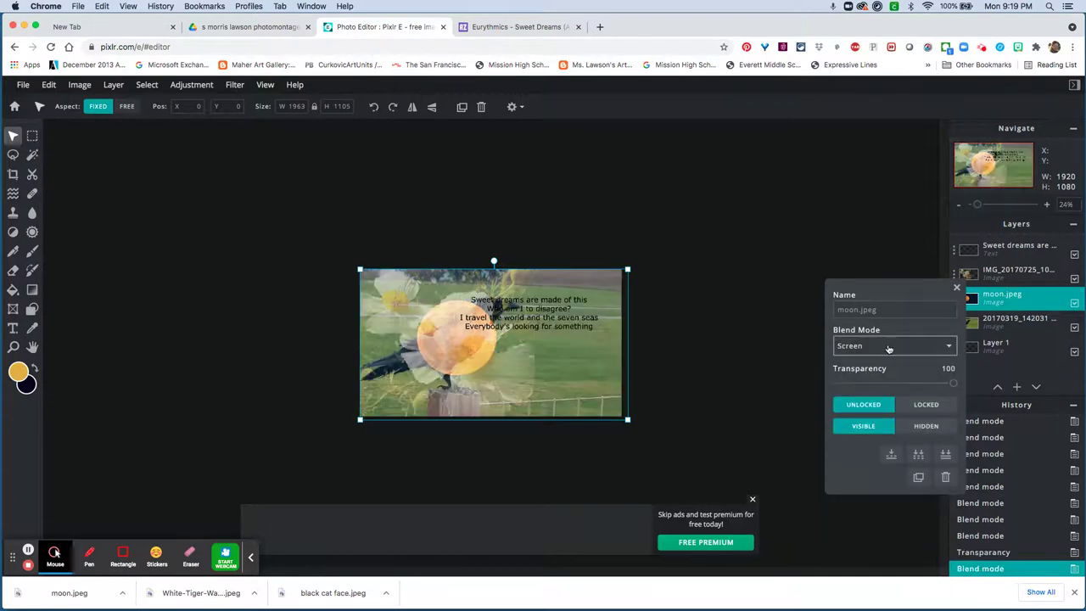
{"action": "left_click", "coordinate": [892, 346]}
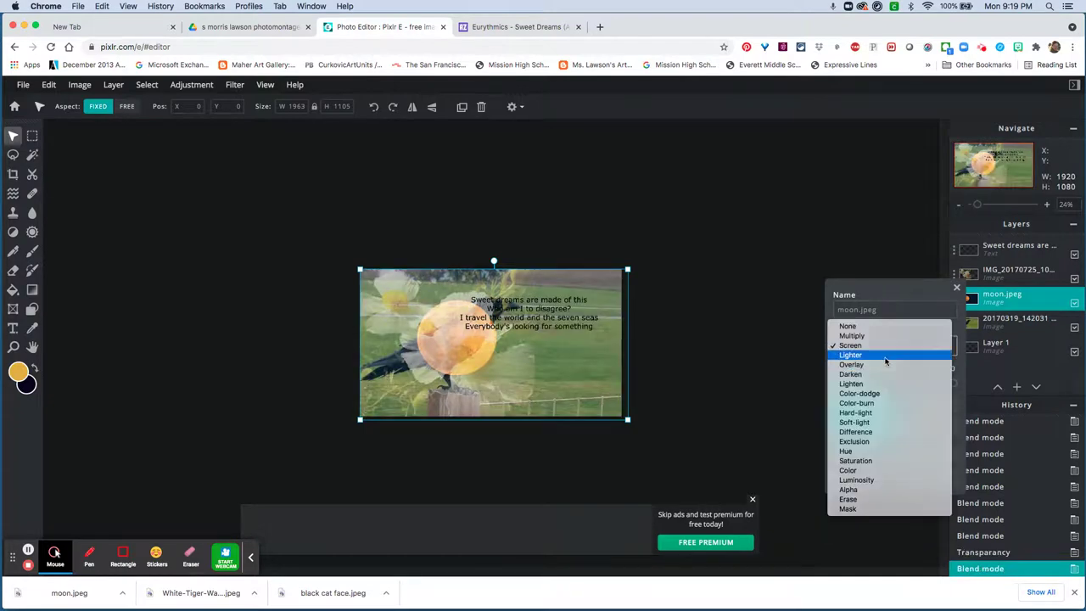
{"action": "left_click", "coordinate": [886, 363]}
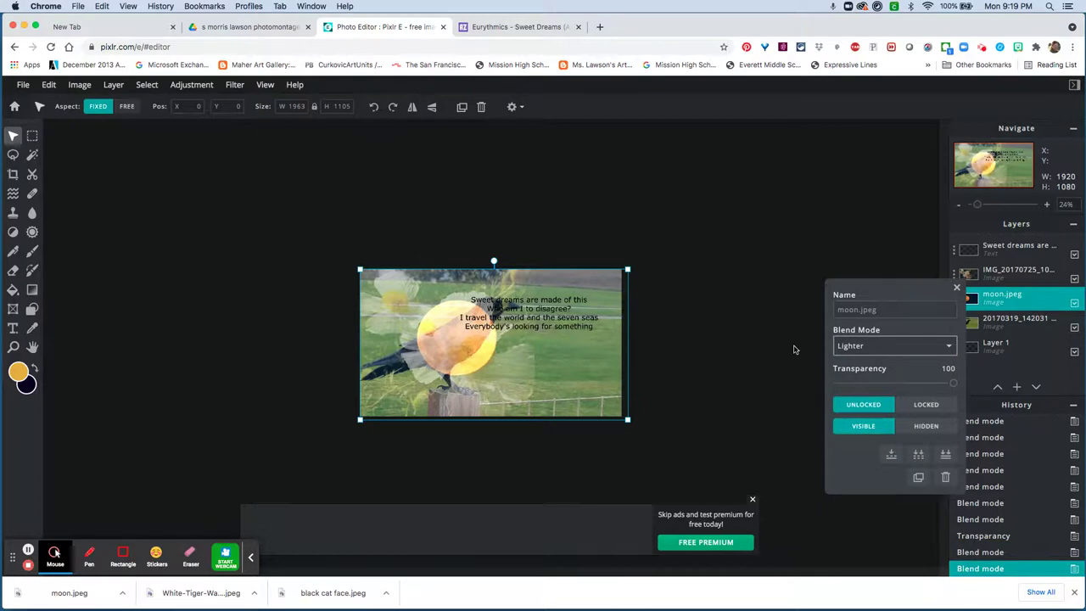
{"action": "left_click", "coordinate": [867, 345]}
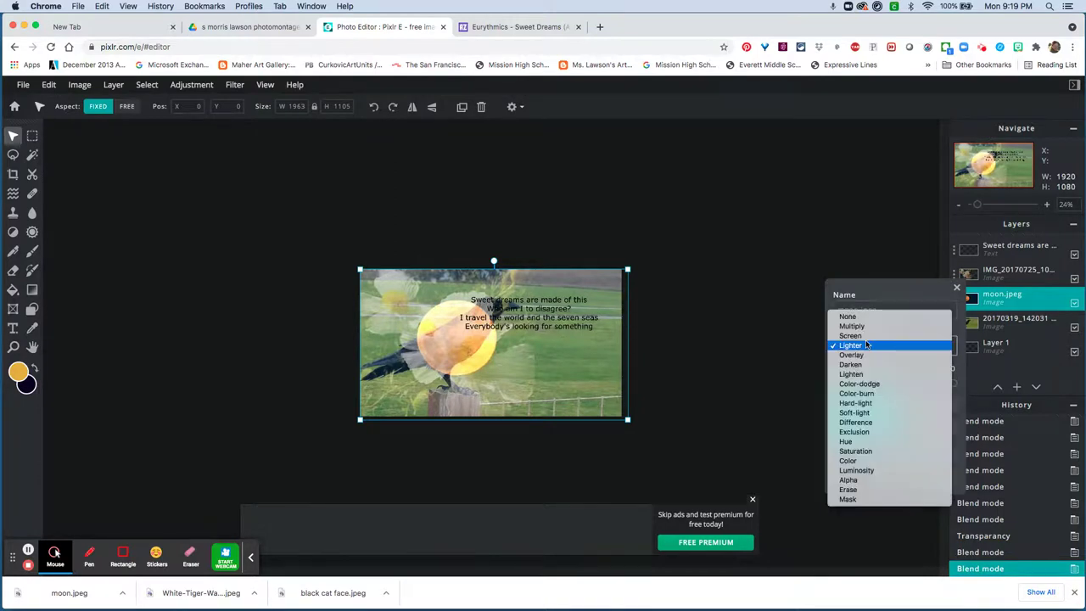
{"action": "key", "text": "Escape"}
{"action": "left_click", "coordinate": [864, 381]}
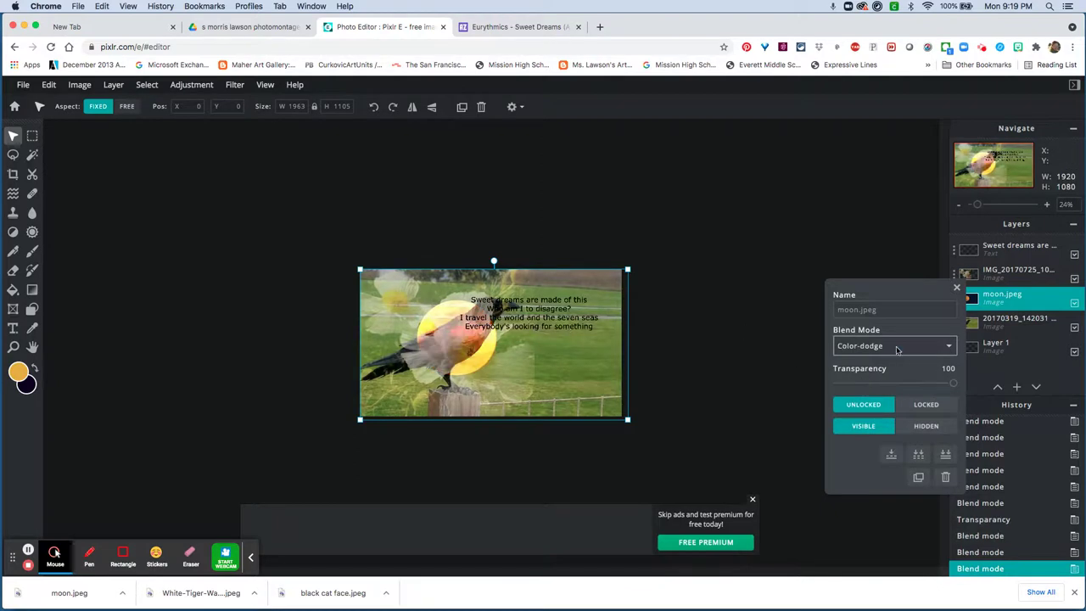
{"action": "left_click", "coordinate": [897, 348]}
{"action": "left_click", "coordinate": [883, 385]}
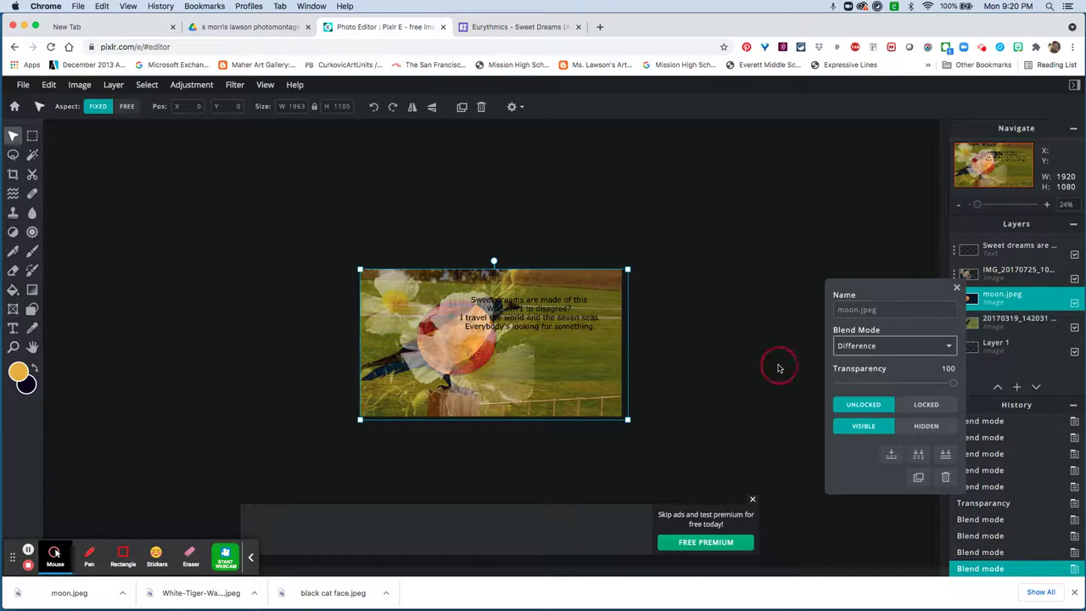
{"action": "left_click", "coordinate": [779, 368]}
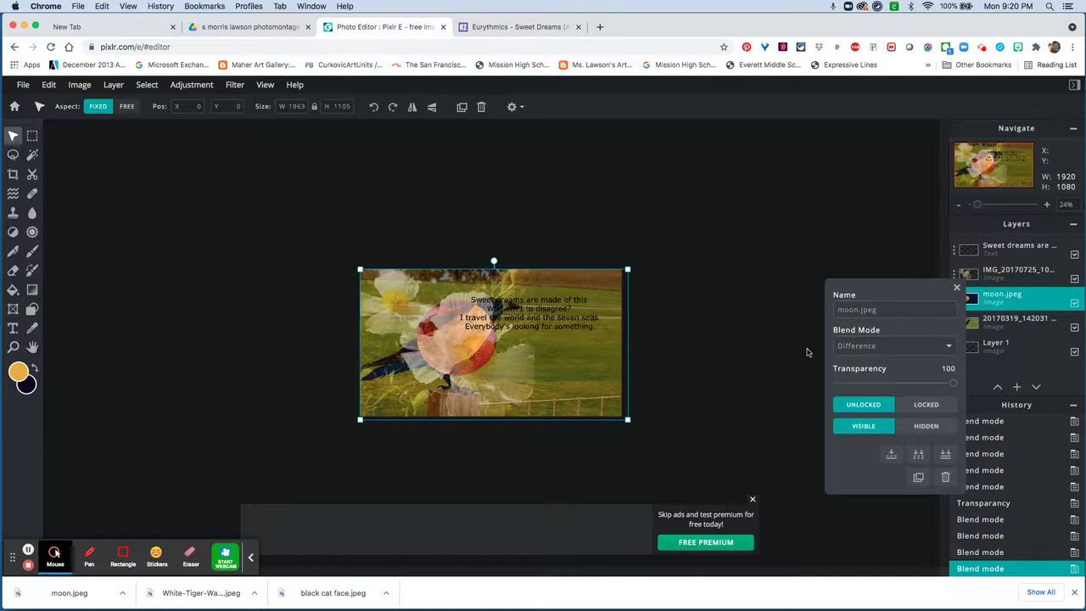
{"action": "left_click", "coordinate": [1015, 321]}
- Shift the moon left and the grass-and-bird photo right, and enlarge and reposition the flower photo
{"action": "left_click_drag", "start_coordinate": [598, 366], "coordinate": [531, 365]}
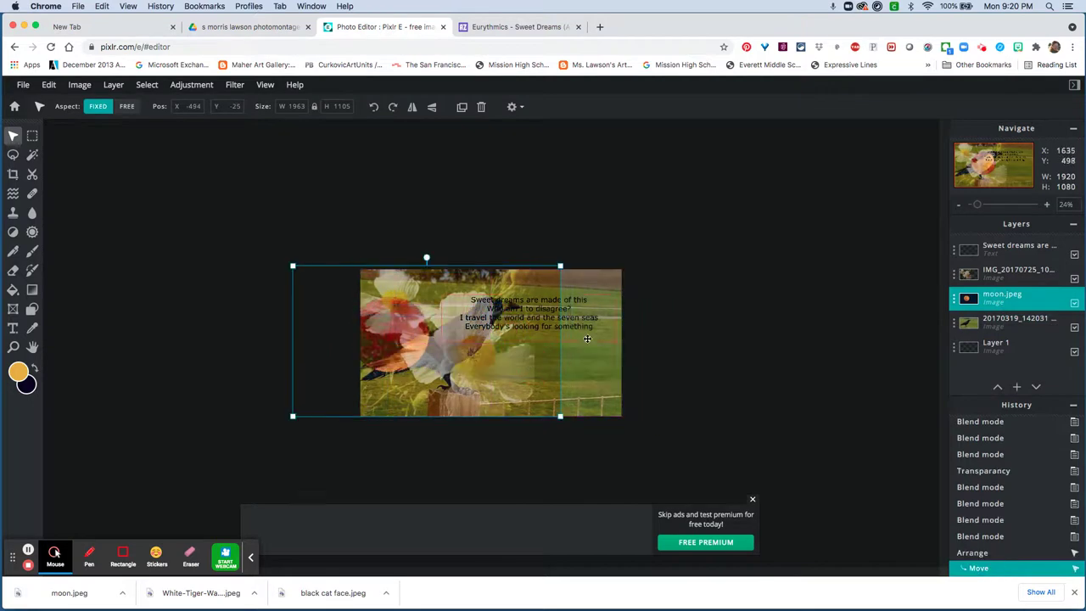
{"action": "left_click_drag", "start_coordinate": [589, 347], "coordinate": [667, 345]}
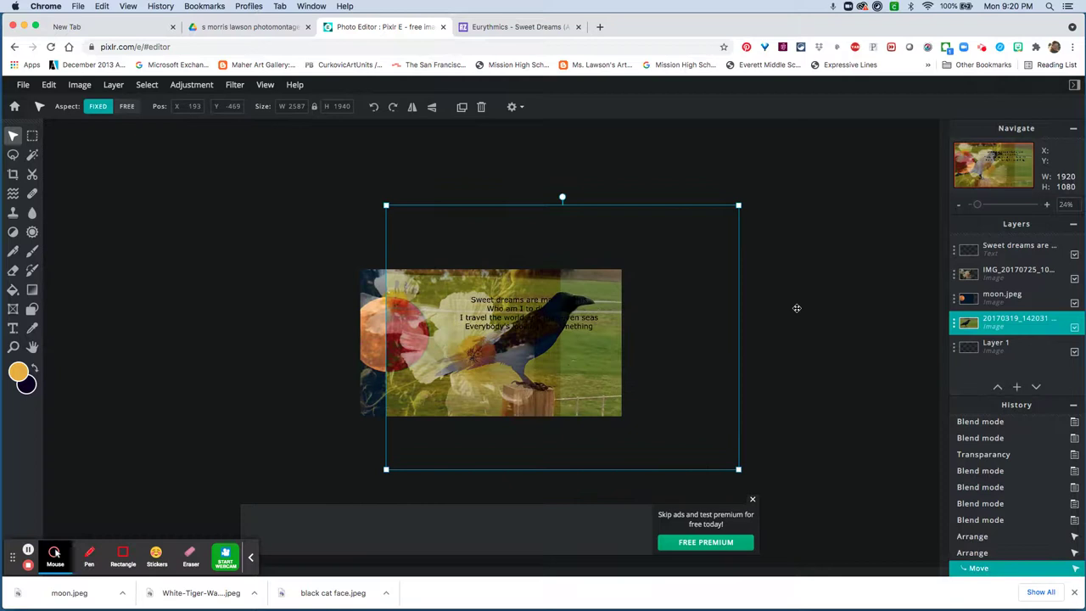
{"action": "left_click", "coordinate": [986, 273]}
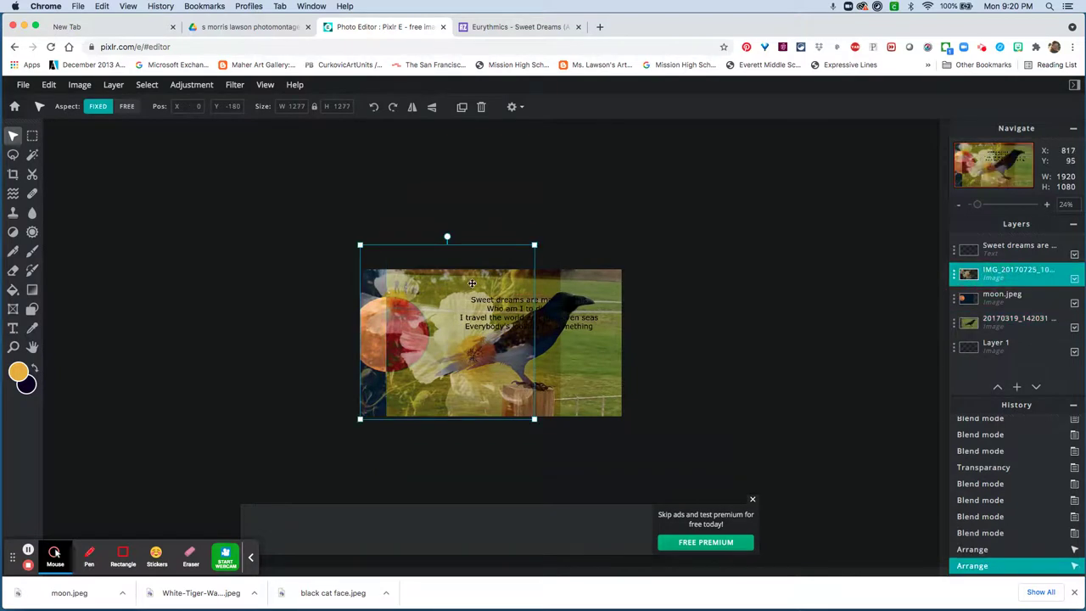
{"action": "left_click_drag", "start_coordinate": [471, 283], "coordinate": [559, 314]}
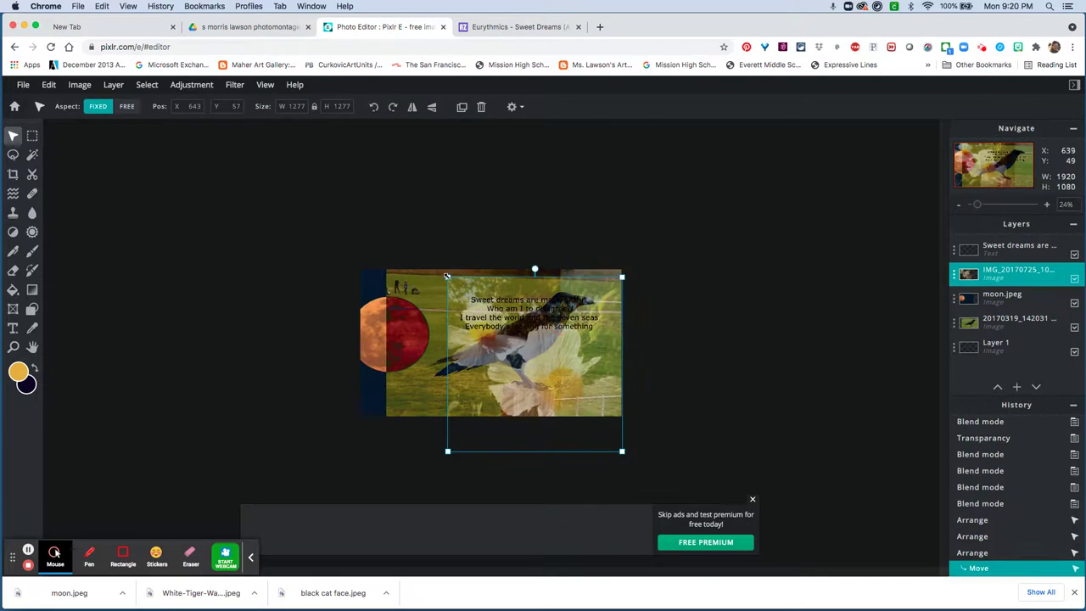
{"action": "left_click_drag", "start_coordinate": [447, 276], "coordinate": [426, 265]}
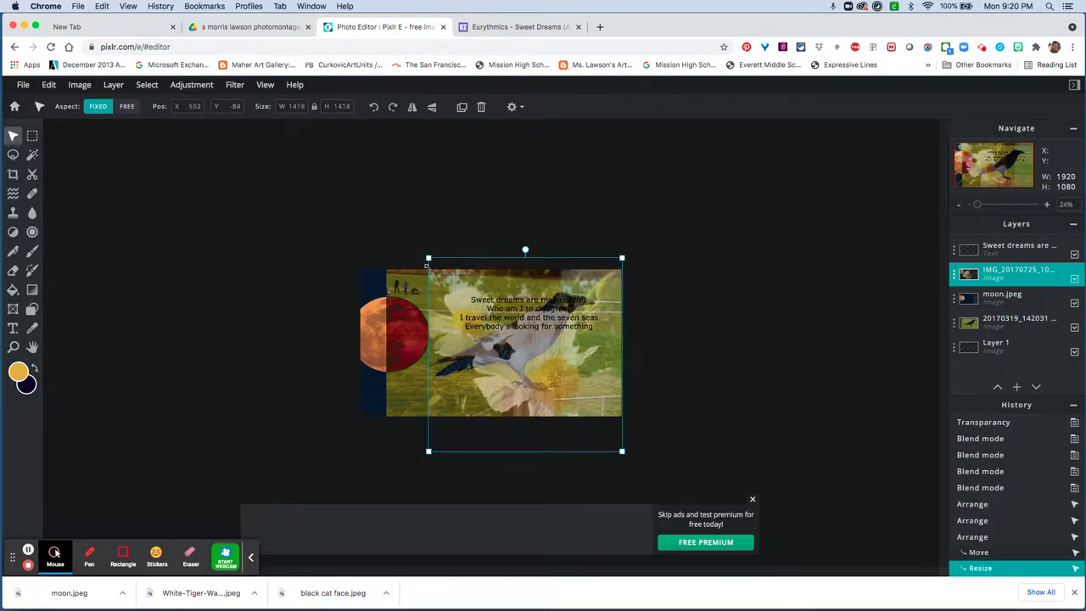
{"action": "left_click", "coordinate": [393, 287]}
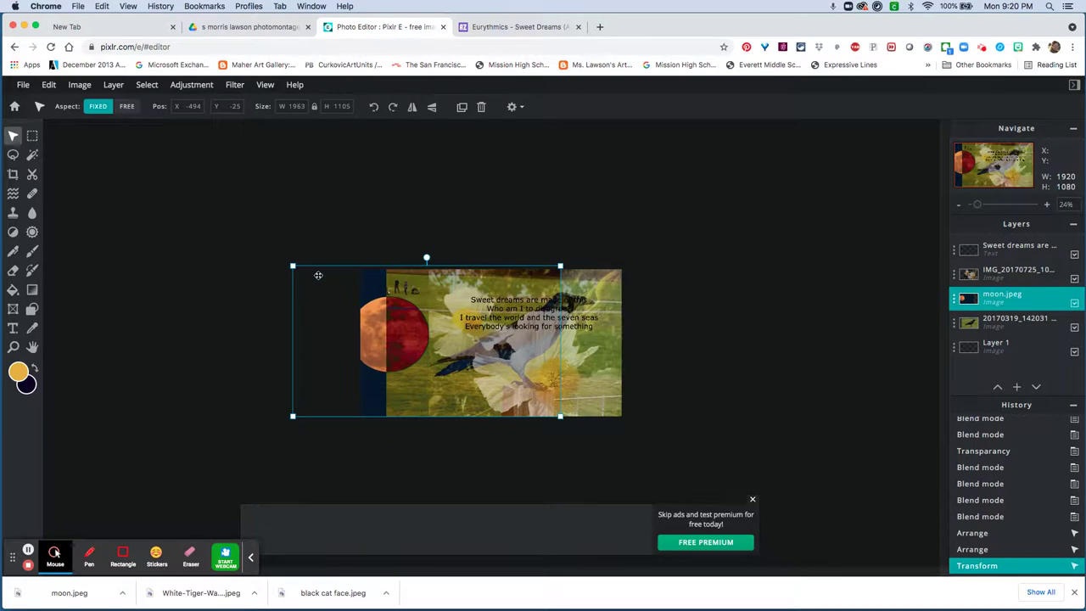
{"action": "left_click", "coordinate": [1010, 322]}
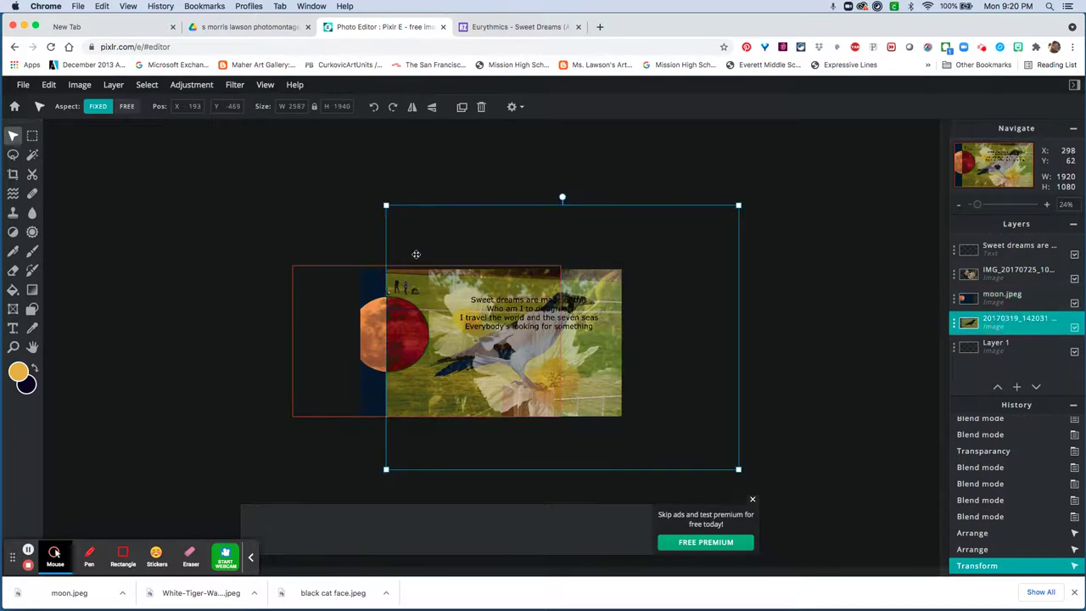
{"action": "left_click_drag", "start_coordinate": [384, 204], "coordinate": [331, 164]}
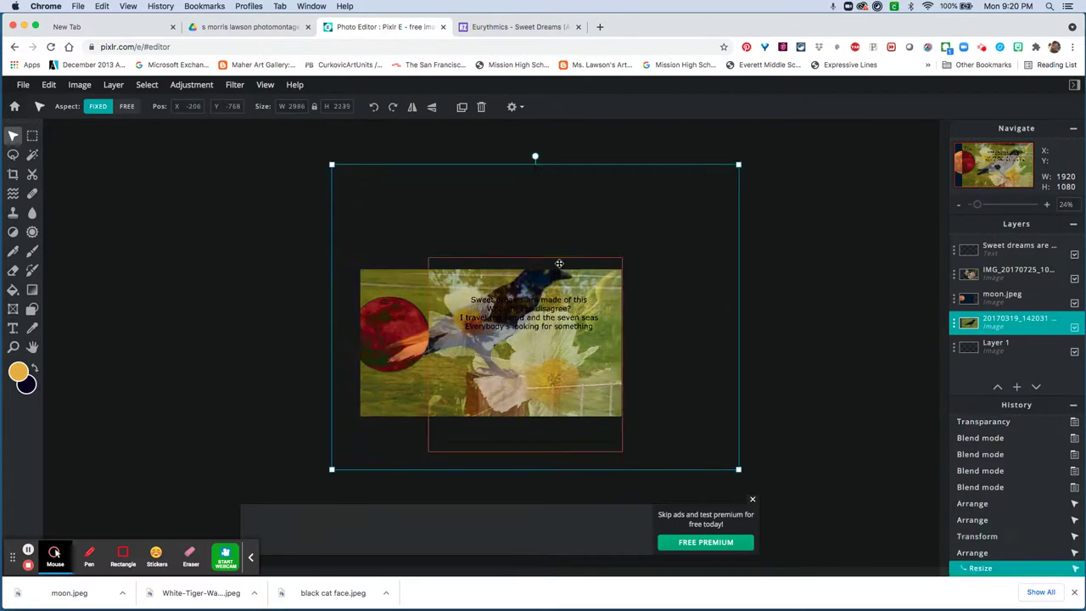
{"action": "left_click", "coordinate": [529, 304]}
{"action": "mouse_move", "coordinate": [530, 303]}
{"action": "left_mouse_down"}
{"action": "mouse_move", "coordinate": [471, 299]}
{"action": "mouse_move", "coordinate": [538, 294]}
{"action": "left_mouse_up"}
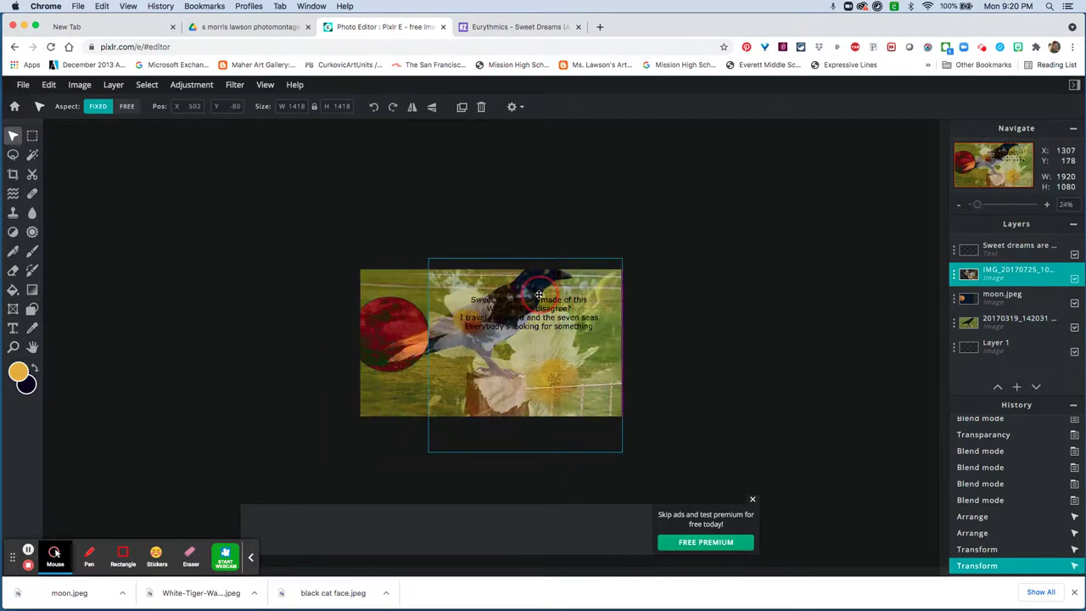
- Fine-tune the flower and moon positions, then move moon.jpeg above IMG_20170725 in Layers
{"action": "left_click", "coordinate": [1018, 321]}
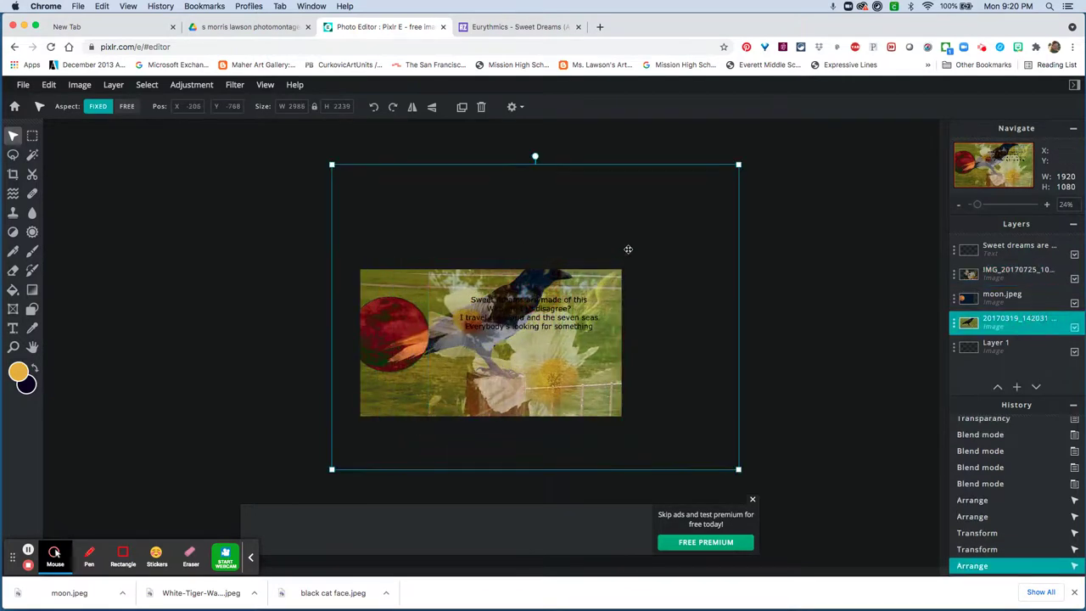
{"action": "left_click", "coordinate": [523, 278]}
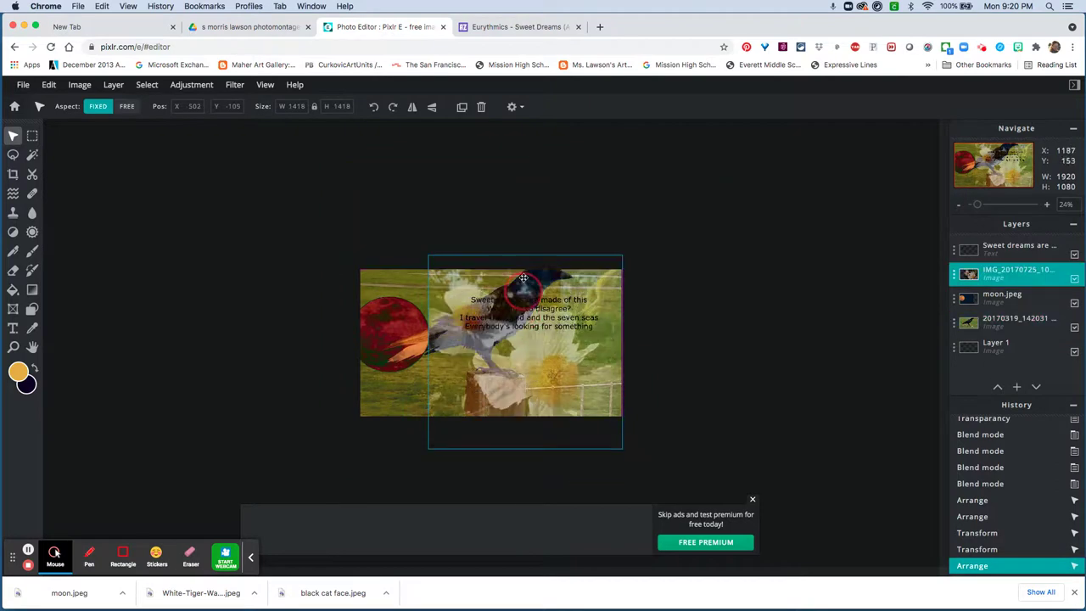
{"action": "left_click_drag", "start_coordinate": [523, 278], "coordinate": [375, 299]}
{"action": "left_click", "coordinate": [1009, 325]}
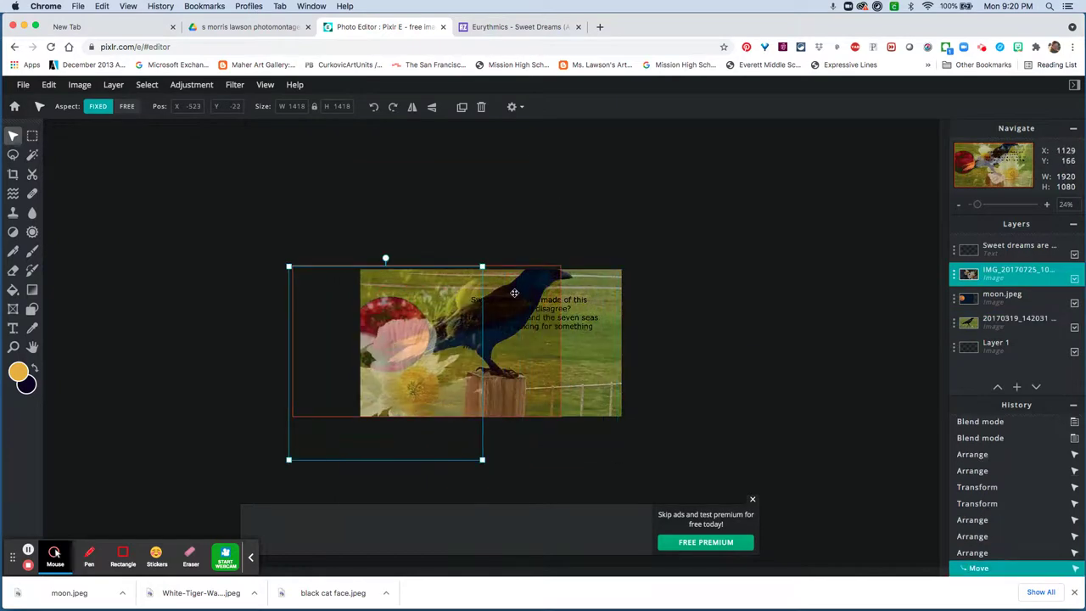
{"action": "mouse_move", "coordinate": [560, 295]}
{"action": "left_mouse_down"}
{"action": "mouse_move", "coordinate": [494, 299]}
{"action": "mouse_move", "coordinate": [577, 300]}
{"action": "left_mouse_up"}
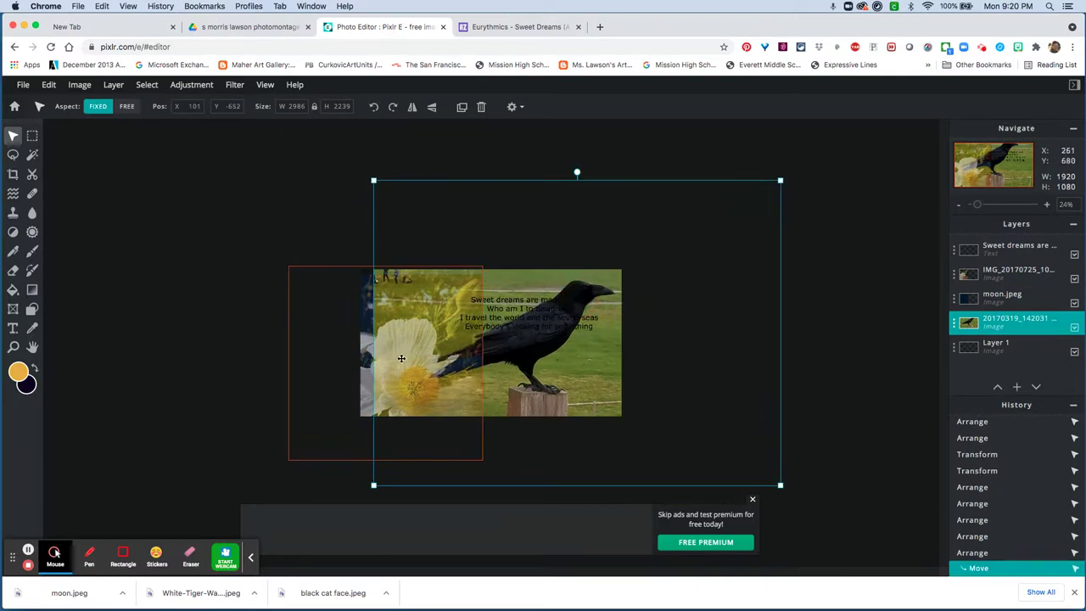
{"action": "left_click_drag", "start_coordinate": [440, 313], "coordinate": [588, 273]}
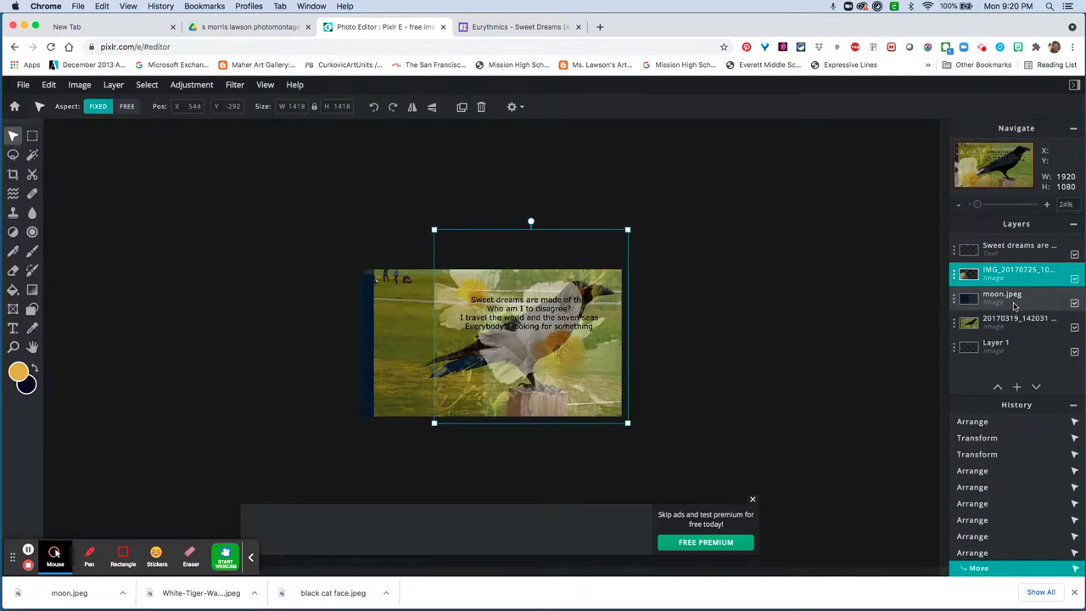
{"action": "left_click_drag", "start_coordinate": [1015, 306], "coordinate": [1010, 278]}
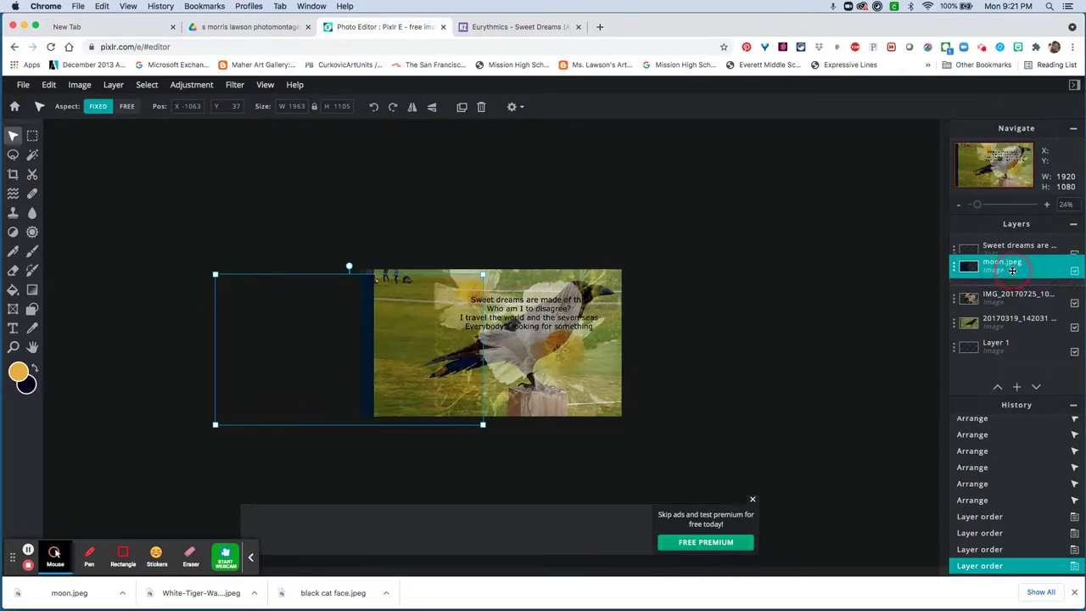
- Try Hard-light, Overlay and Multiply blends on the moon layer and move it up and right
{"action": "left_click", "coordinate": [954, 280]}
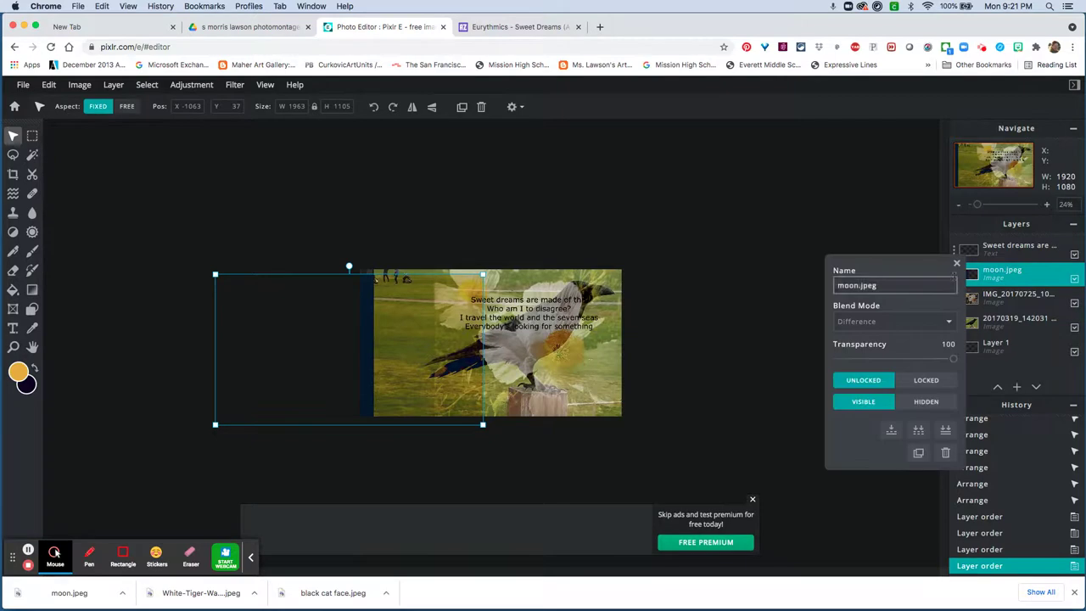
{"action": "left_click", "coordinate": [914, 323]}
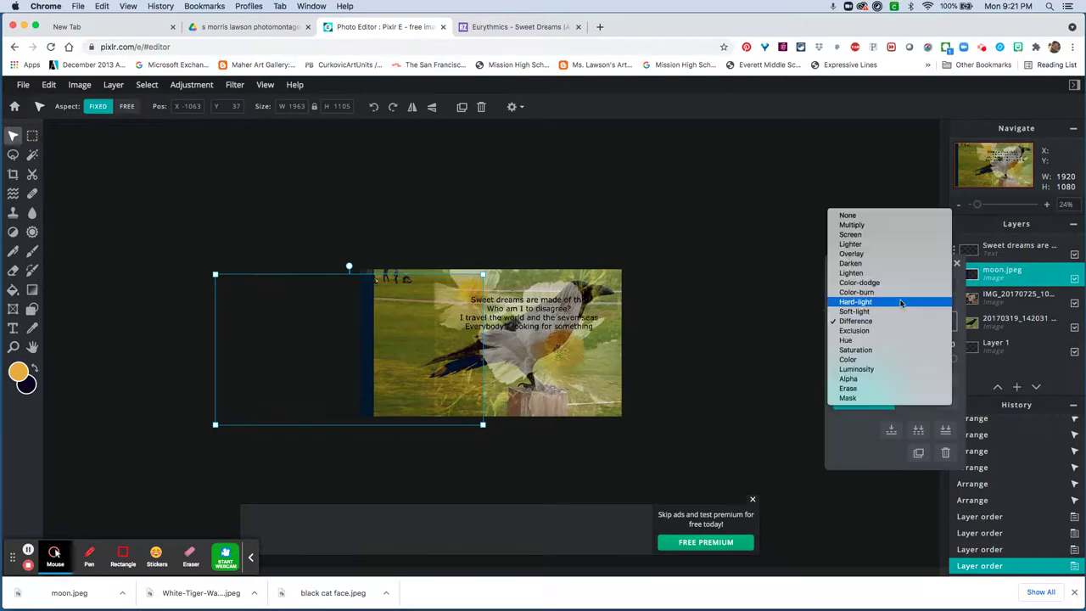
{"action": "left_click", "coordinate": [901, 304]}
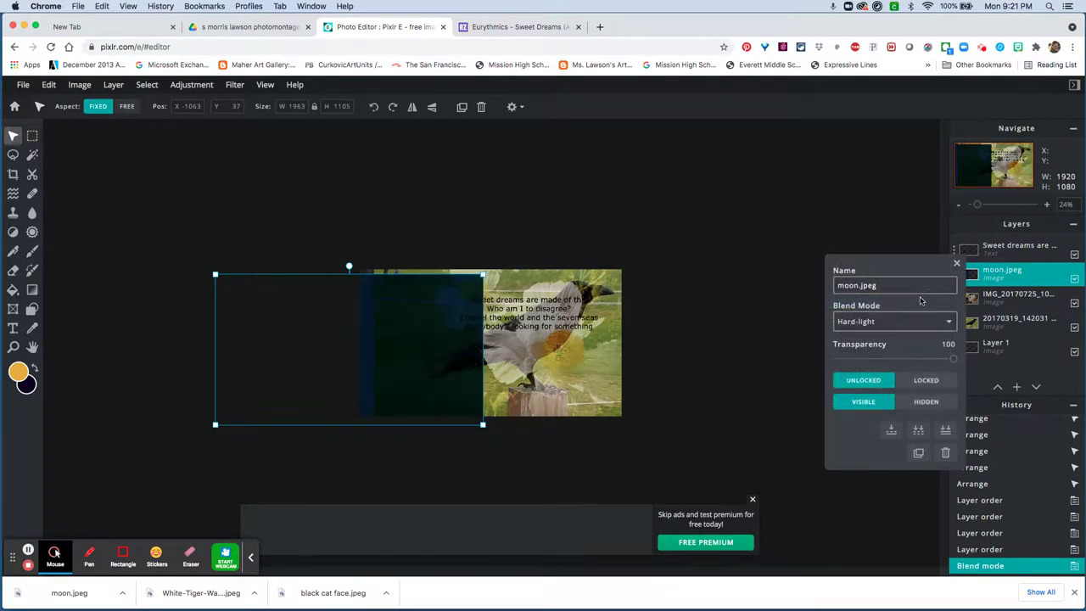
{"action": "left_click", "coordinate": [916, 325]}
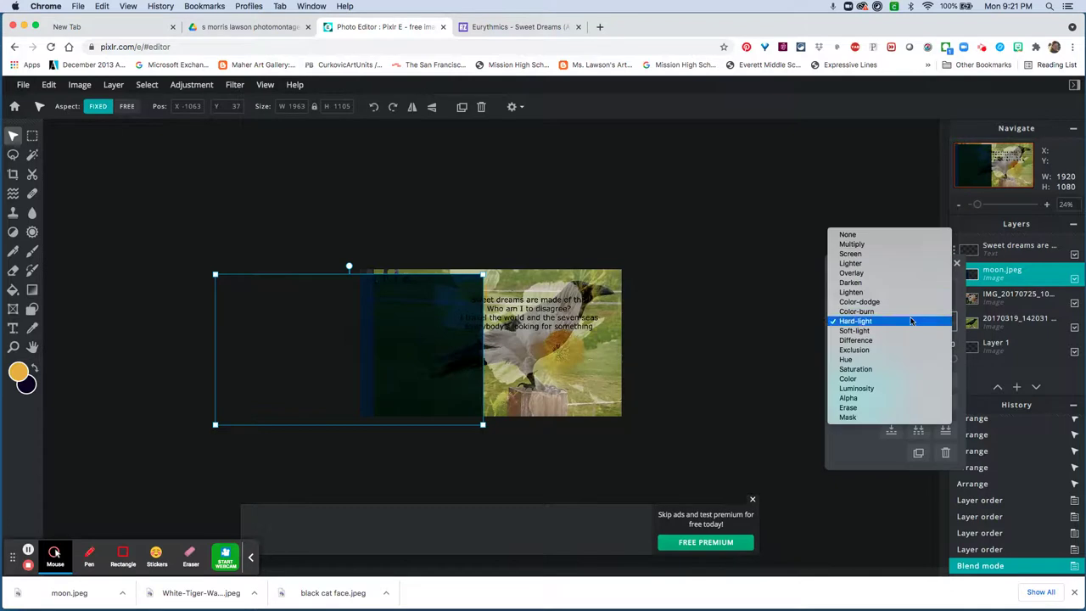
{"action": "left_click", "coordinate": [891, 273]}
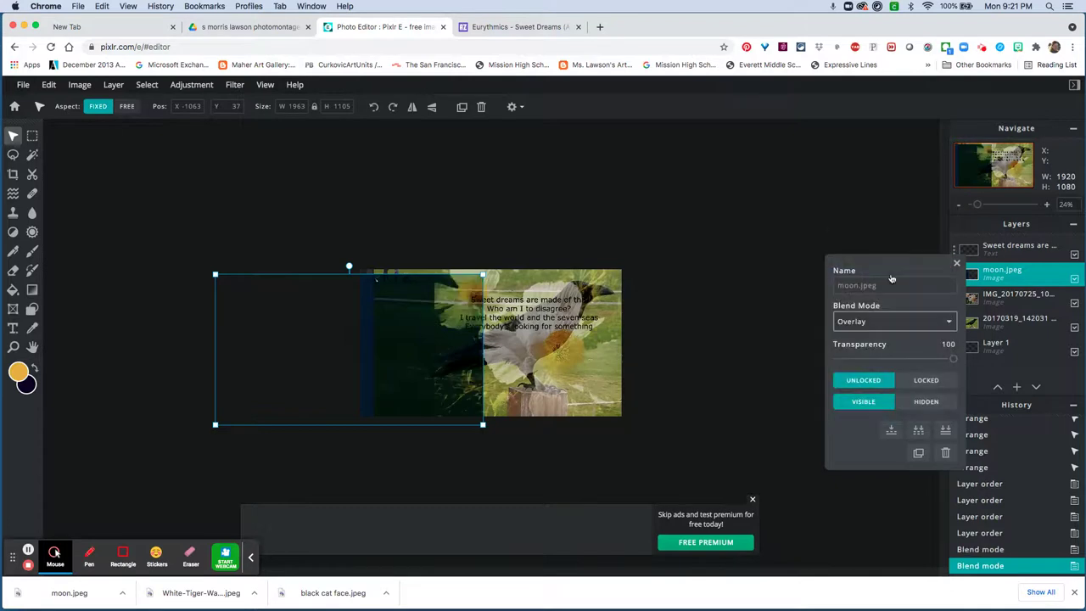
{"action": "left_click", "coordinate": [887, 321]}
{"action": "left_click", "coordinate": [874, 297]}
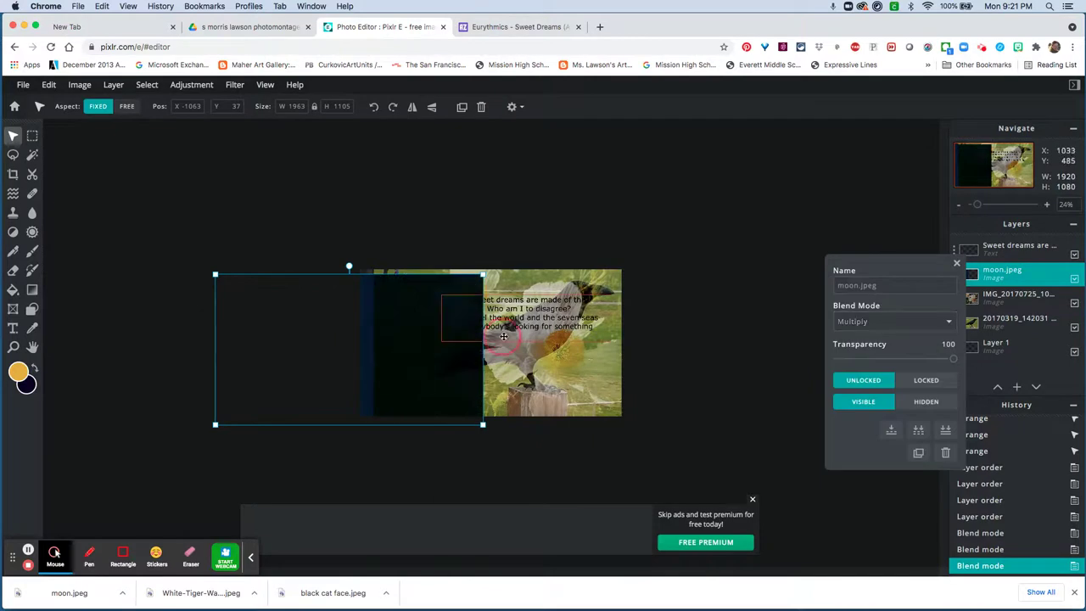
{"action": "left_click", "coordinate": [381, 365]}
{"action": "left_click_drag", "start_coordinate": [272, 300], "coordinate": [423, 293]}
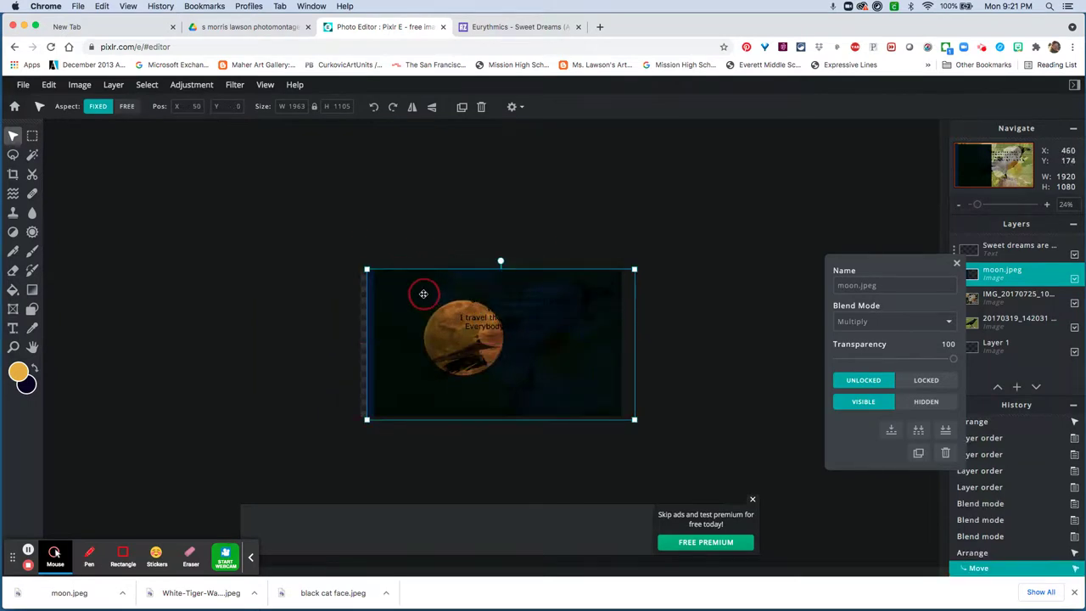
- Try Screen, Overlay and Color-dodge, settle on Difference, and shift the moon slightly left
{"action": "left_click", "coordinate": [892, 320]}
{"action": "left_click", "coordinate": [887, 329]}
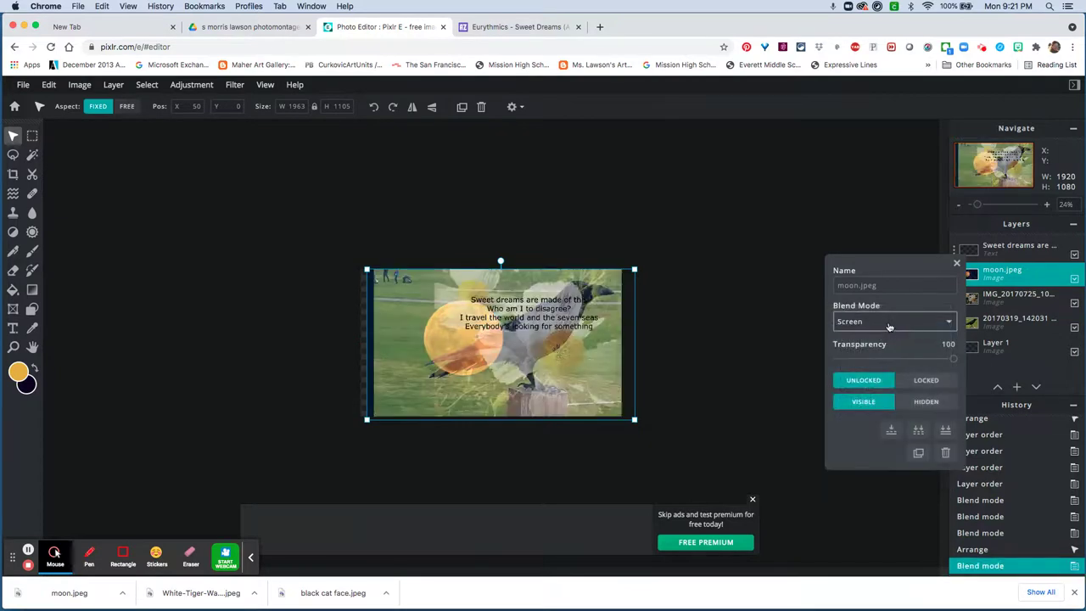
{"action": "left_click", "coordinate": [888, 328]}
{"action": "left_click", "coordinate": [885, 341]}
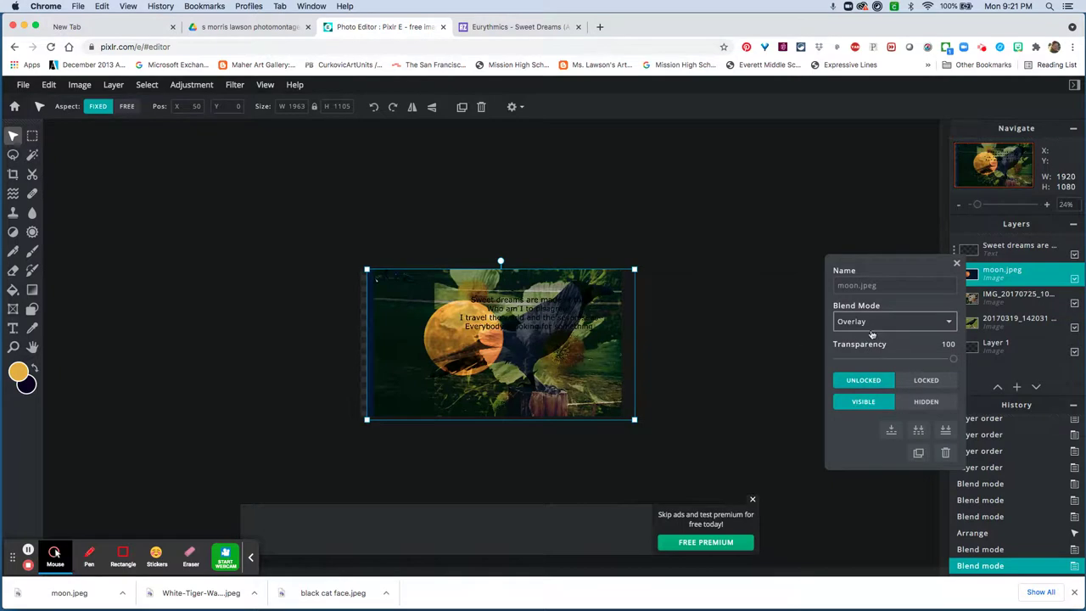
{"action": "left_click", "coordinate": [871, 331]}
{"action": "left_click", "coordinate": [874, 347]}
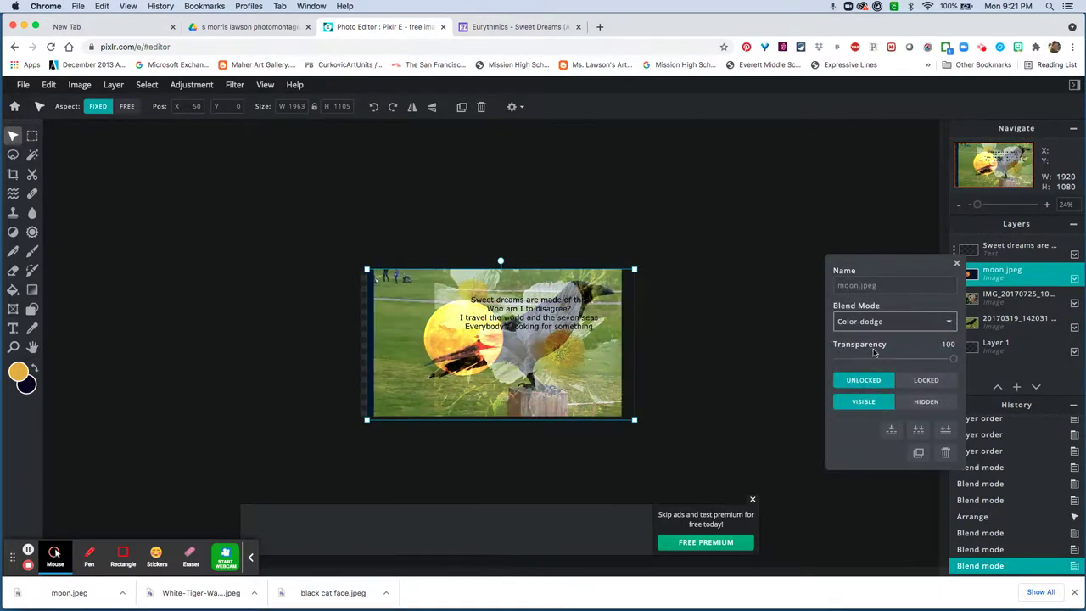
{"action": "left_click", "coordinate": [906, 331]}
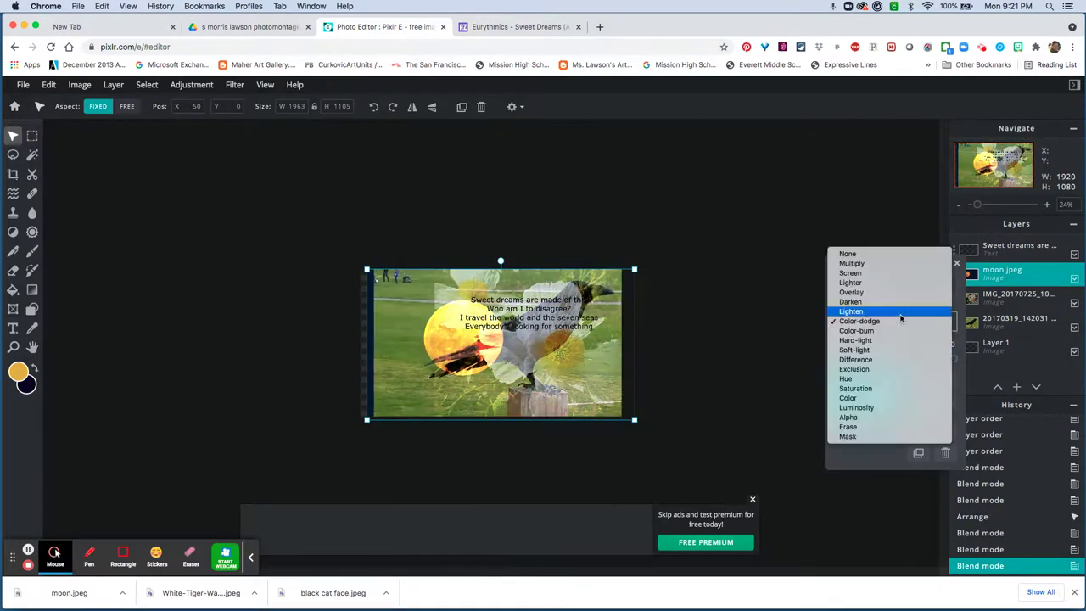
{"action": "left_click", "coordinate": [893, 358]}
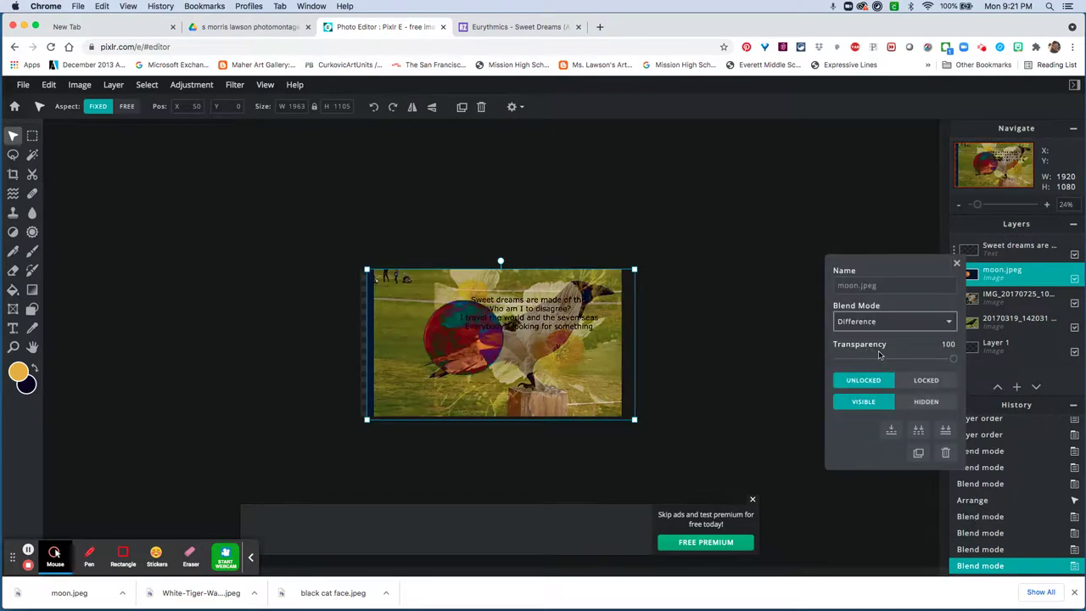
{"action": "left_click", "coordinate": [465, 339]}
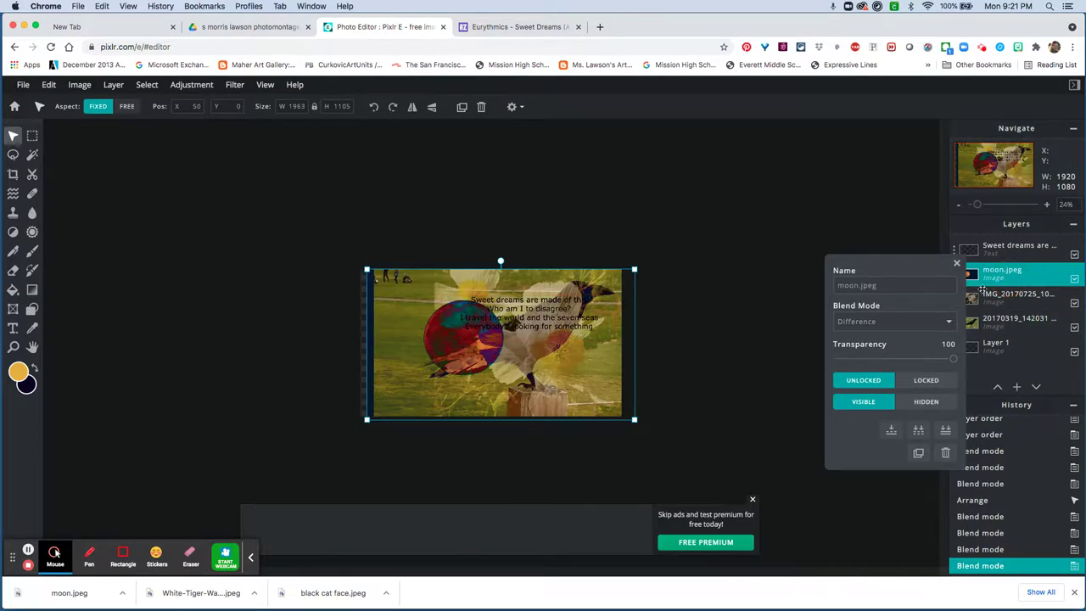
{"action": "left_click_drag", "start_coordinate": [393, 328], "coordinate": [345, 327]}
- Enlarge IMG_20170725, put moon.jpeg below it in Layers, and drop the lyrics beneath the bird
{"action": "left_click", "coordinate": [594, 351]}
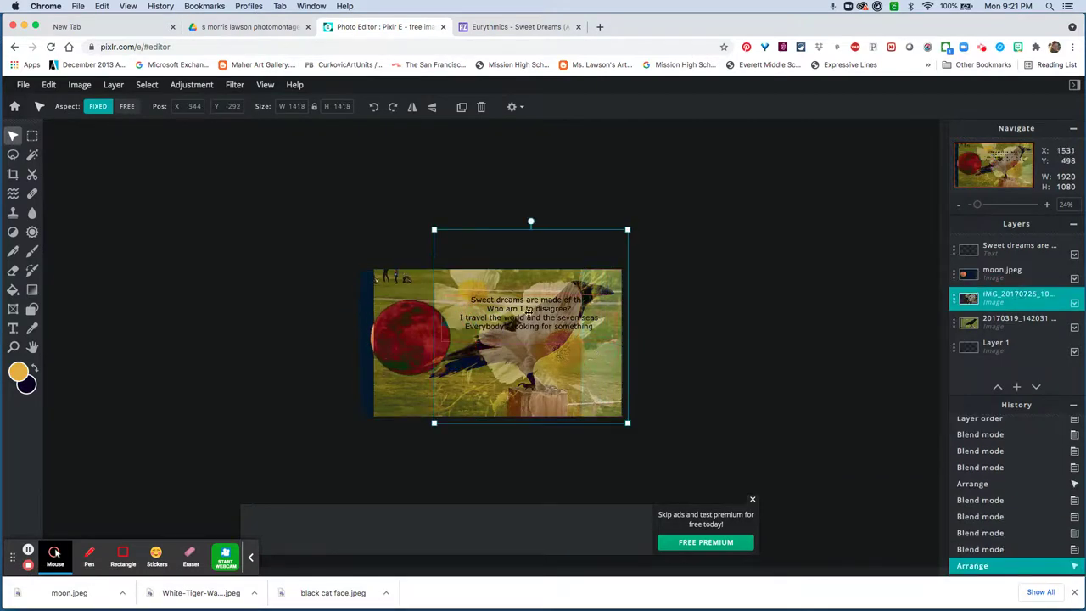
{"action": "left_click_drag", "start_coordinate": [433, 229], "coordinate": [346, 192]}
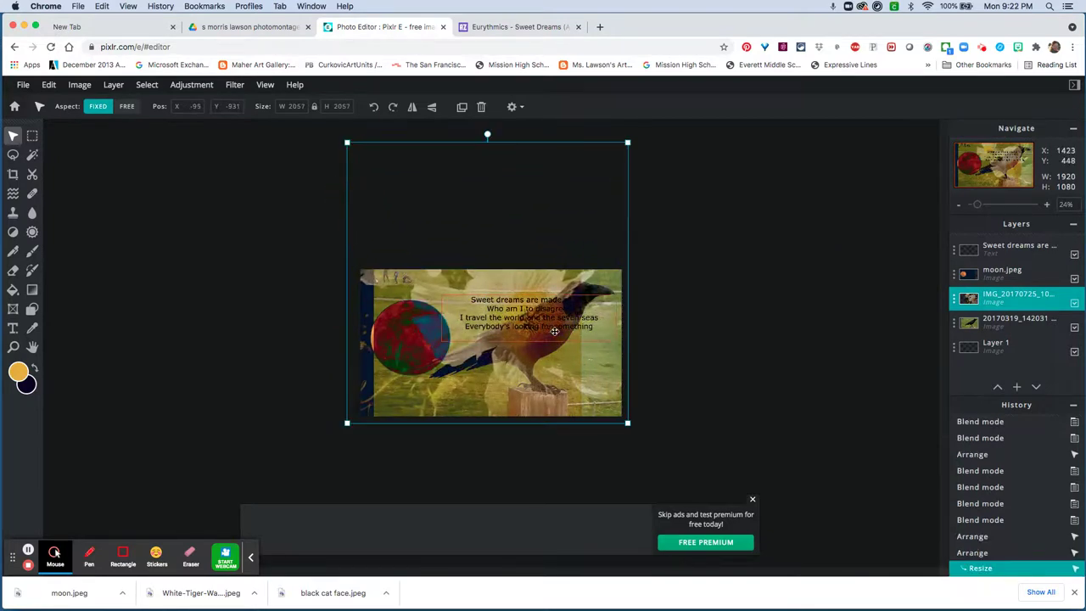
{"action": "left_click_drag", "start_coordinate": [551, 331], "coordinate": [558, 344]}
{"action": "left_click", "coordinate": [577, 345]}
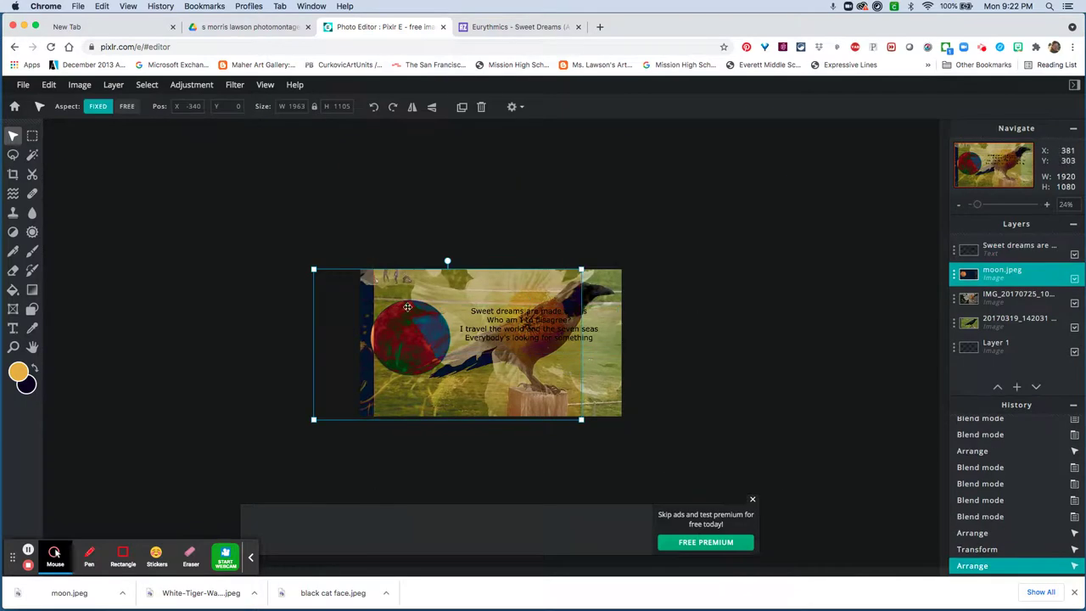
{"action": "left_click_drag", "start_coordinate": [539, 286], "coordinate": [580, 280]}
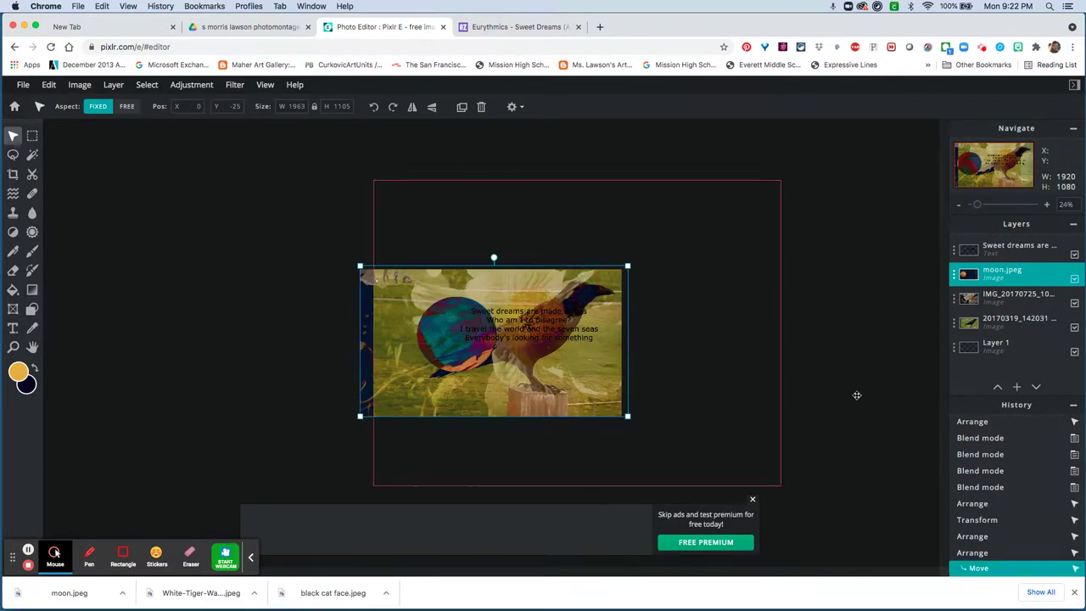
{"action": "mouse_move", "coordinate": [1019, 273]}
{"action": "left_mouse_down"}
{"action": "mouse_move", "coordinate": [1017, 317]}
{"action": "mouse_move", "coordinate": [1017, 293]}
{"action": "left_mouse_up"}
{"action": "left_click_drag", "start_coordinate": [462, 339], "coordinate": [460, 390]}
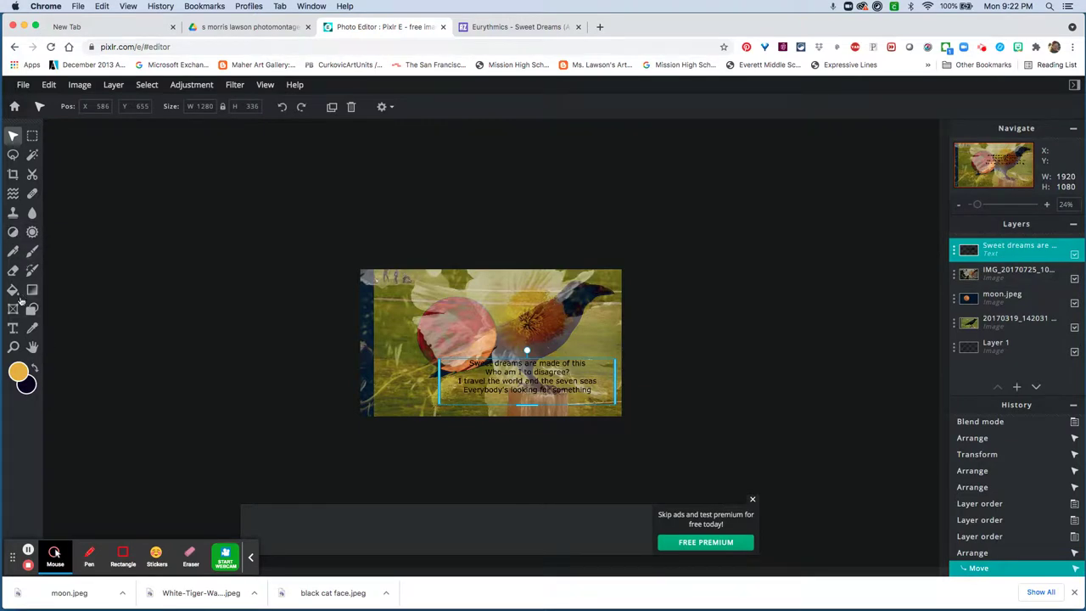
- Select all four lyric lines and set them in the Adios Amigos font
{"action": "left_click", "coordinate": [13, 327]}
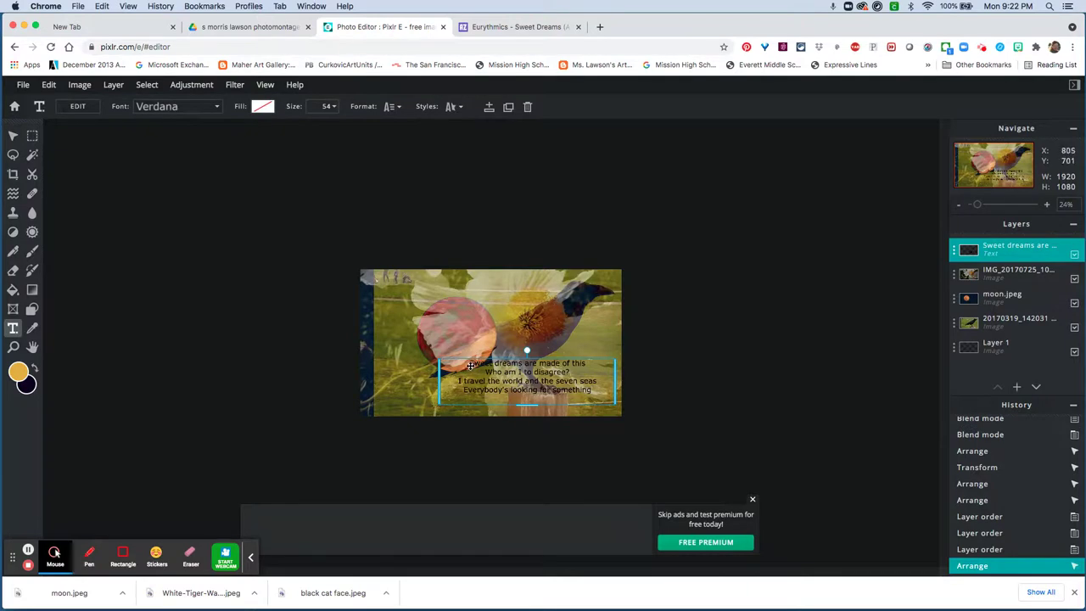
{"action": "left_click_drag", "start_coordinate": [470, 366], "coordinate": [622, 412]}
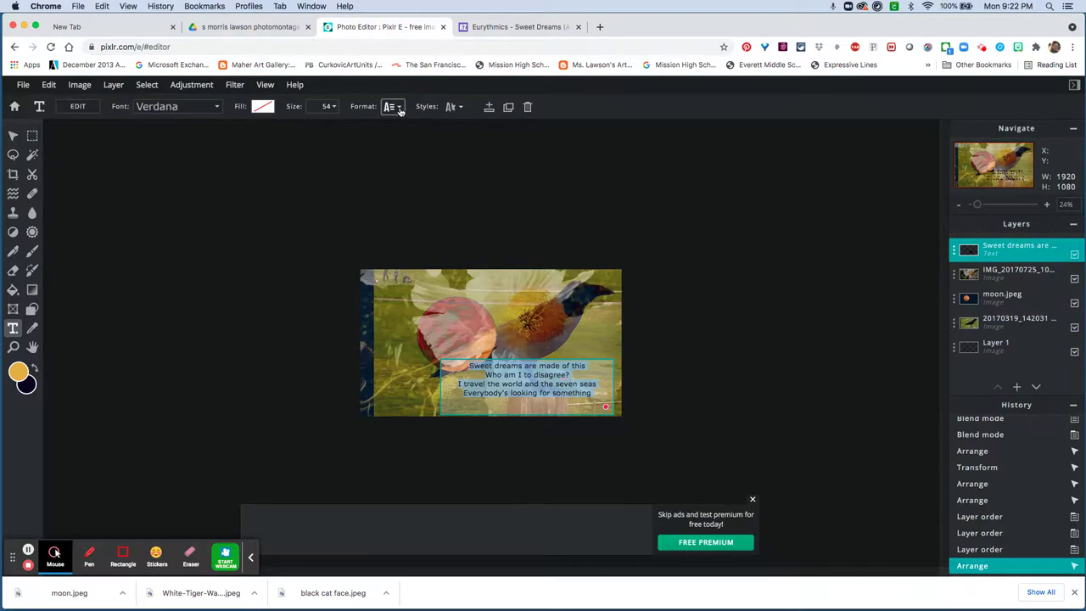
{"action": "left_click", "coordinate": [218, 107]}
{"action": "scroll", "coordinate": [208, 272], "scroll_direction": "down", "scroll_amount": 1}
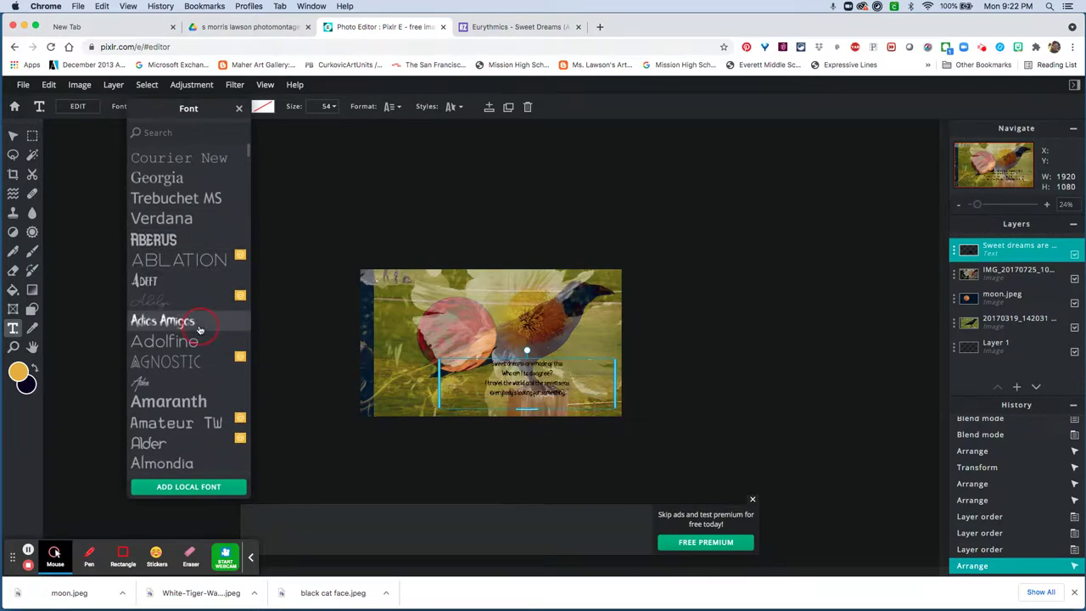
{"action": "left_click", "coordinate": [199, 323]}
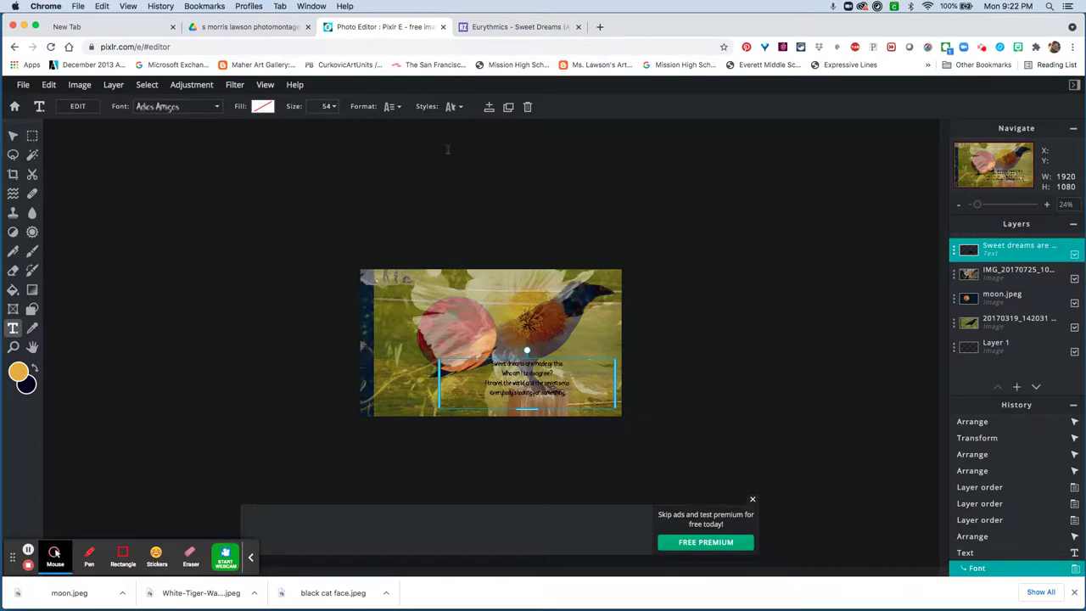
- Set the lyric text size to 94 and move the text left across the image
{"action": "left_click", "coordinate": [335, 105]}
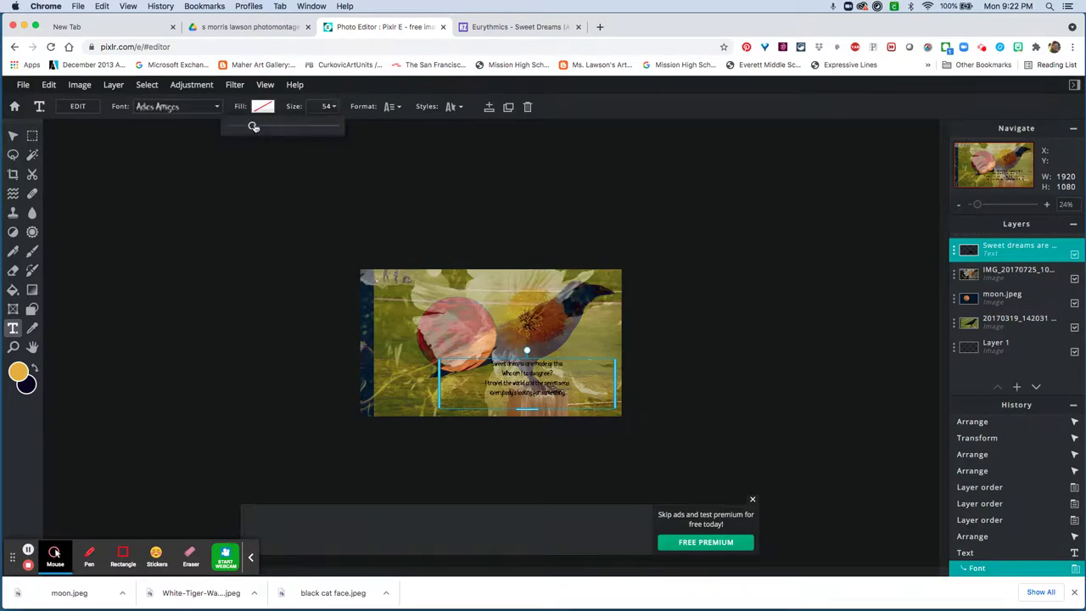
{"action": "left_click_drag", "start_coordinate": [252, 127], "coordinate": [336, 132]}
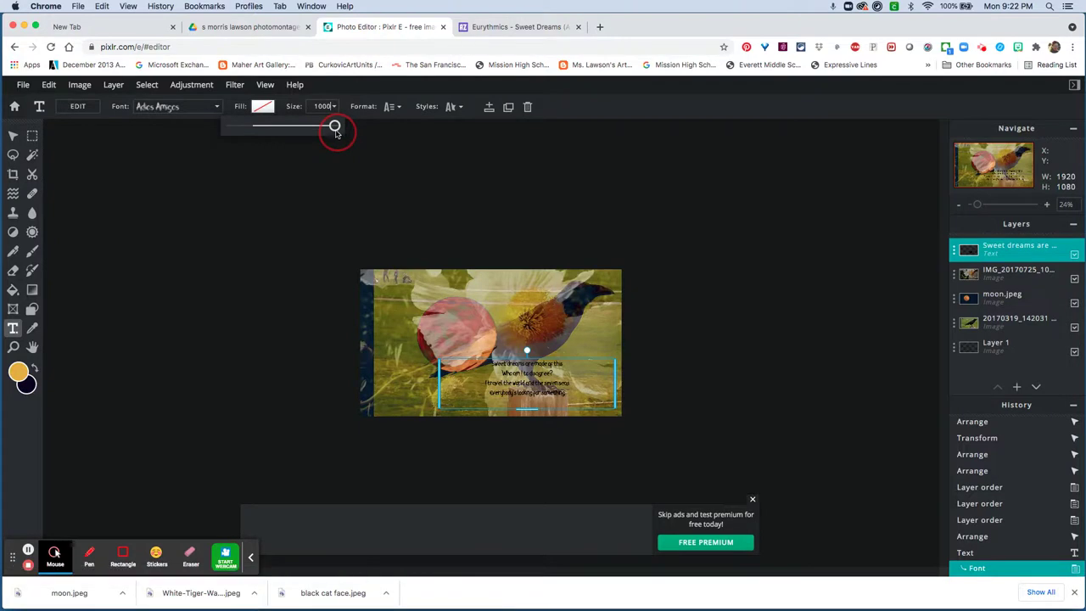
{"action": "left_click", "coordinate": [305, 127]}
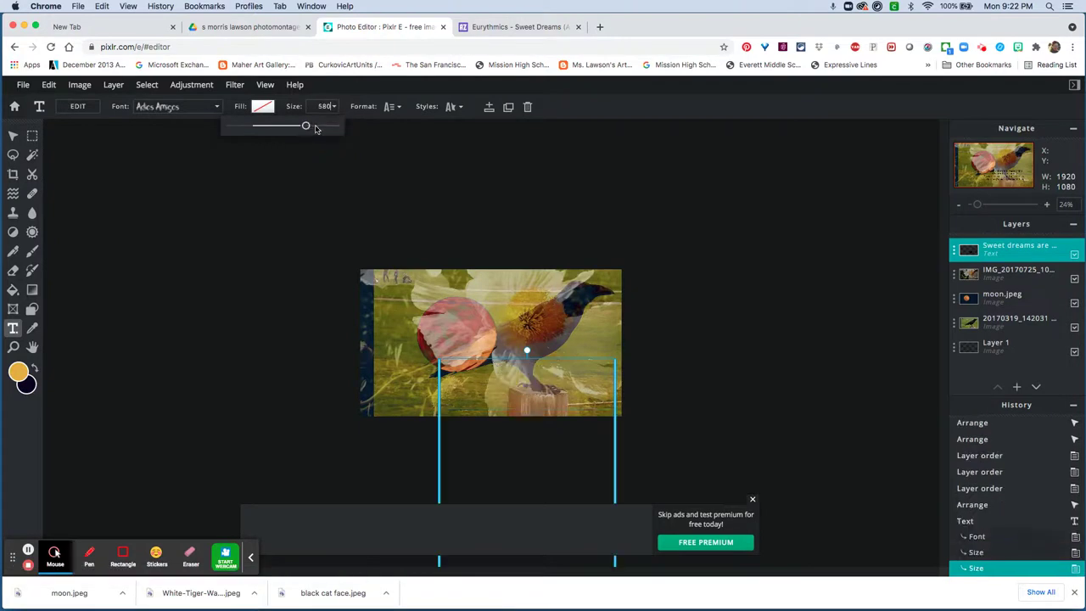
{"action": "left_click_drag", "start_coordinate": [306, 126], "coordinate": [269, 127]}
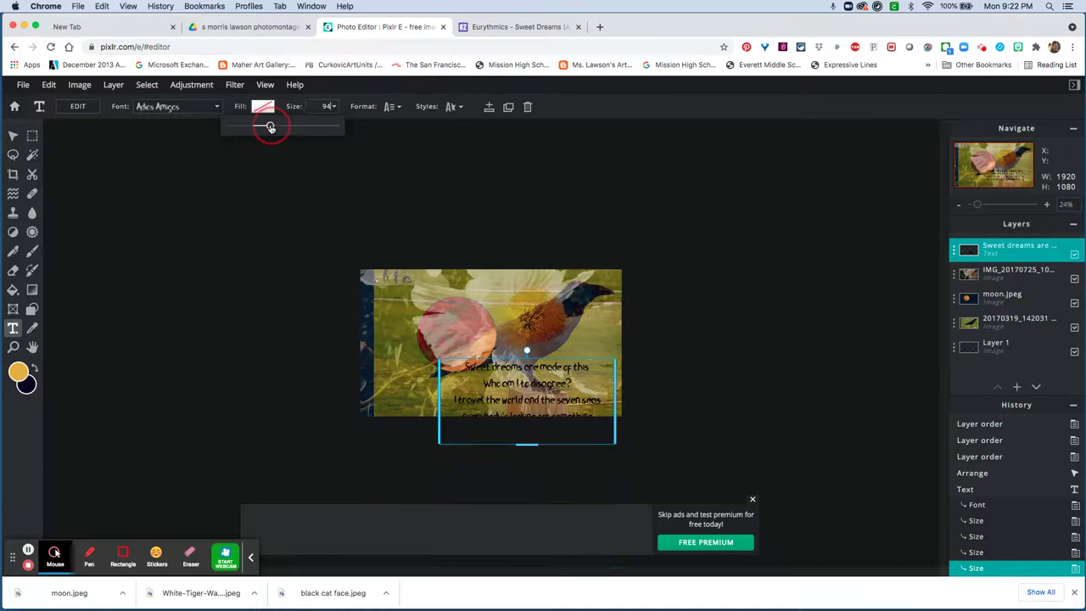
{"action": "left_click", "coordinate": [479, 336]}
{"action": "left_click_drag", "start_coordinate": [585, 380], "coordinate": [584, 337]}
{"action": "left_click_drag", "start_coordinate": [601, 361], "coordinate": [516, 365]}
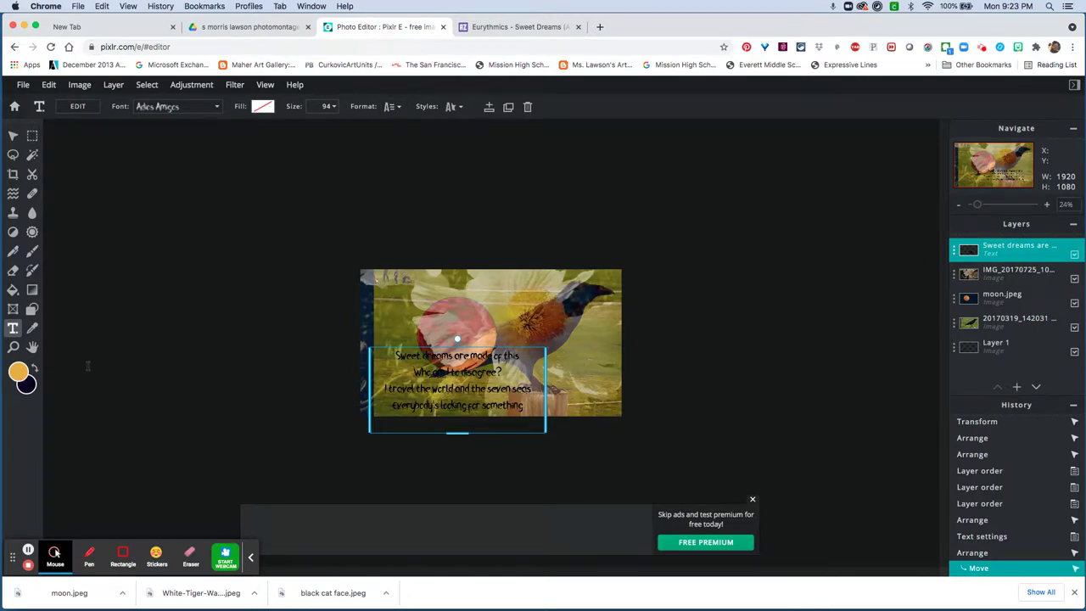
{"action": "double_click", "coordinate": [461, 407]}
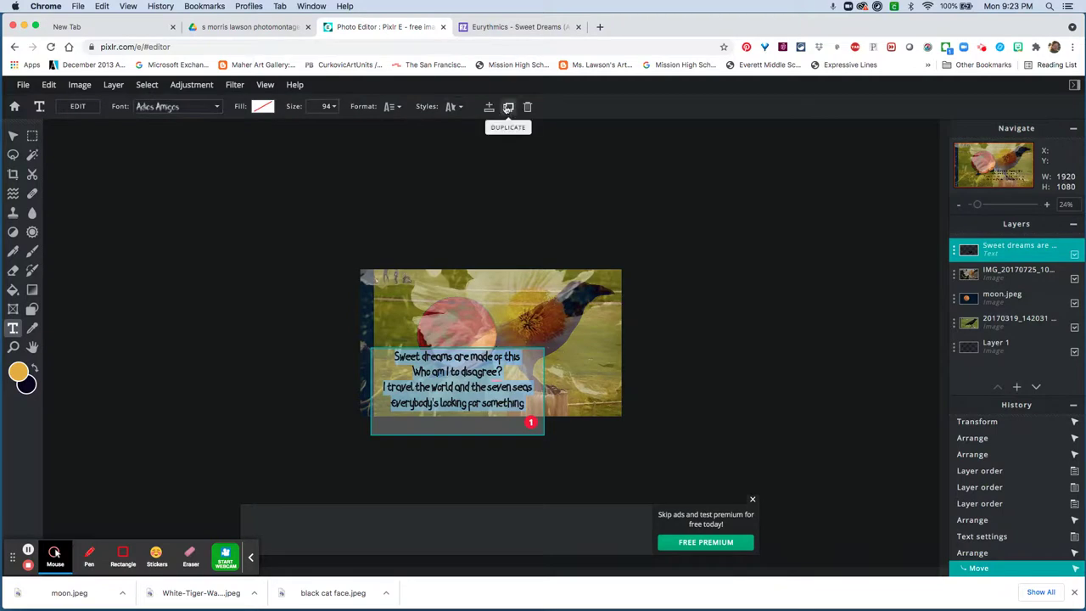
- Set the foreground colour to a dark brown and select the four lyric lines for editing
{"action": "left_click", "coordinate": [19, 372]}
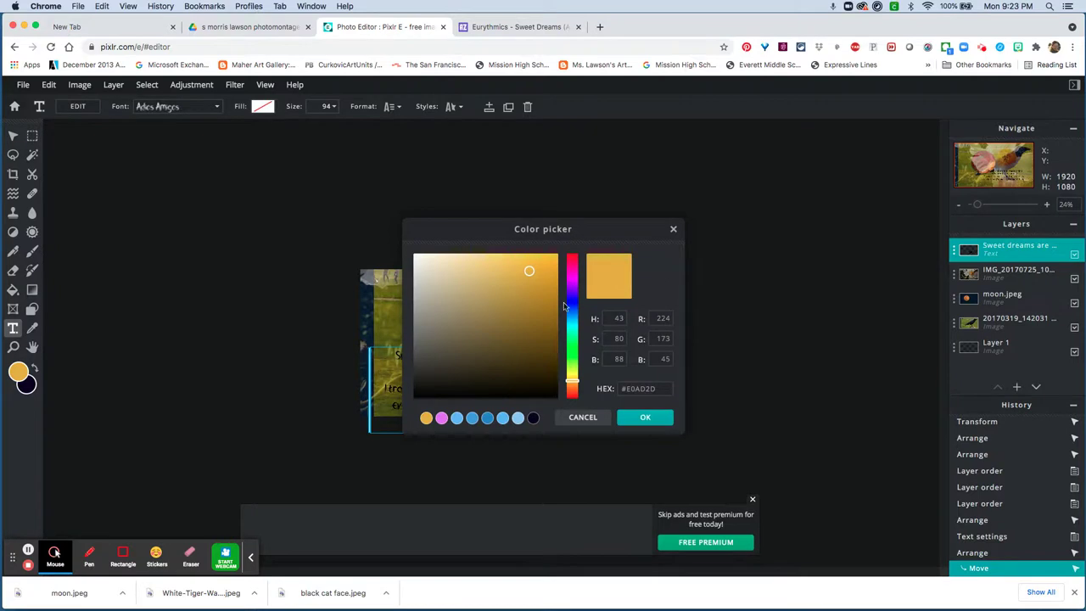
{"action": "left_click", "coordinate": [549, 328]}
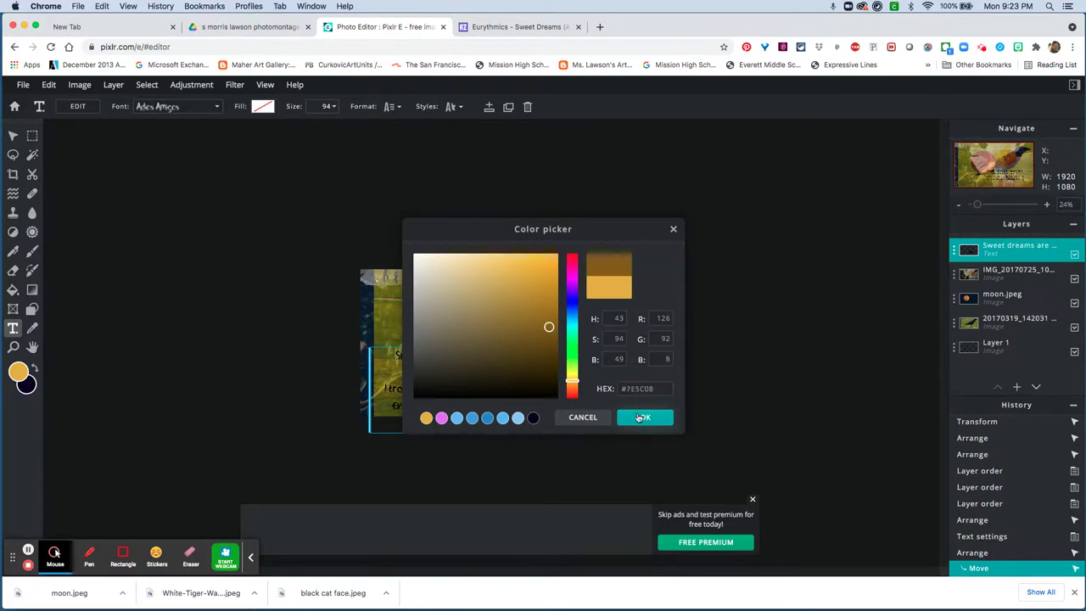
{"action": "left_click", "coordinate": [642, 416]}
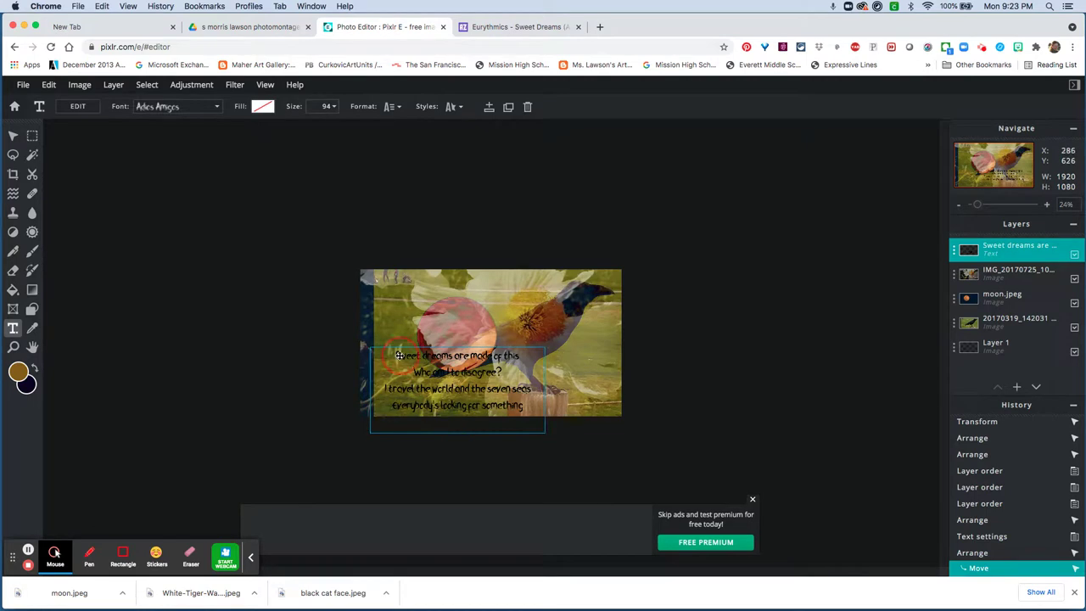
{"action": "left_click_drag", "start_coordinate": [399, 356], "coordinate": [531, 422]}
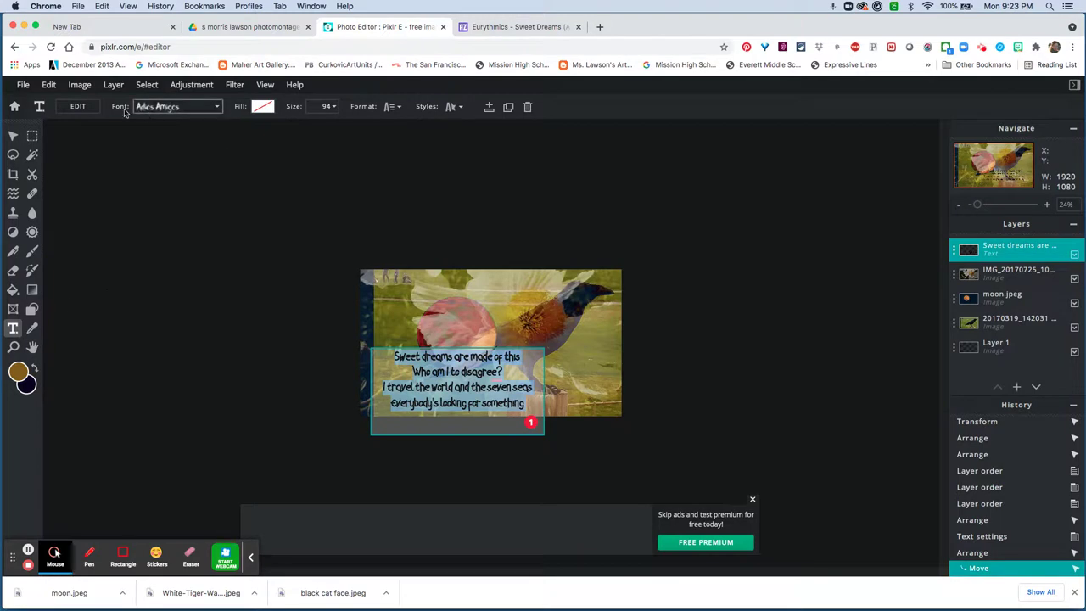
{"action": "left_click", "coordinate": [88, 108]}
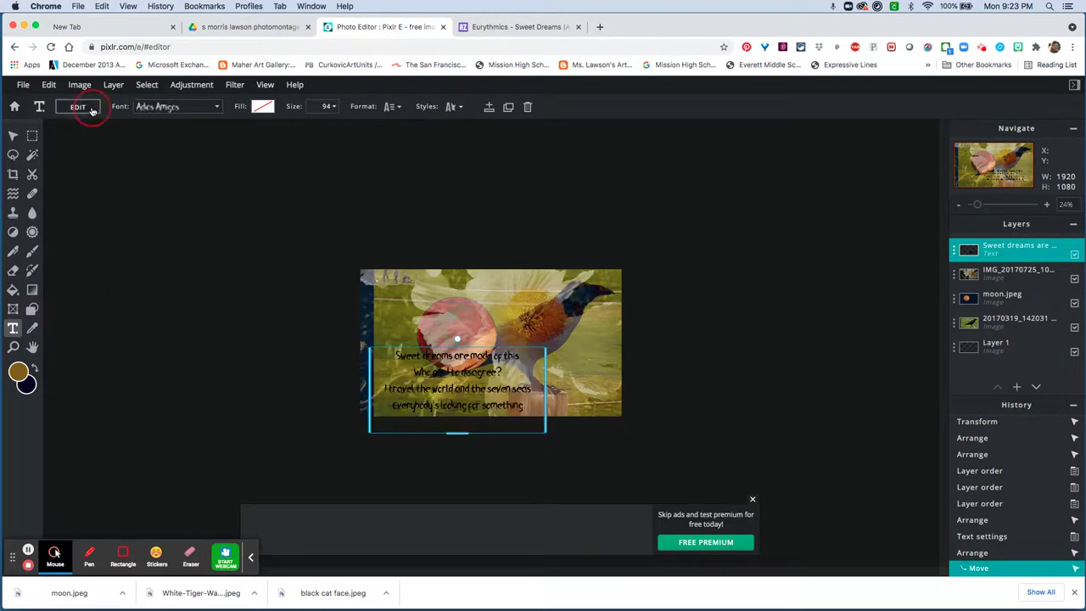
{"action": "left_click", "coordinate": [88, 107]}
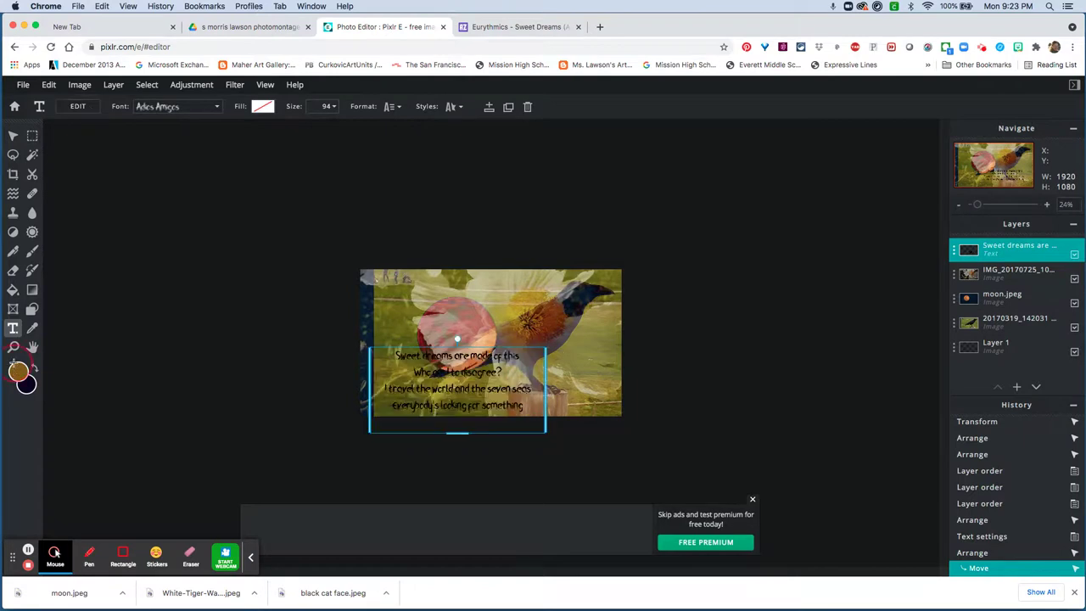
- Change the foreground colour to an even darker brown, #44330B
{"action": "left_click", "coordinate": [17, 370]}
{"action": "left_click", "coordinate": [535, 361]}
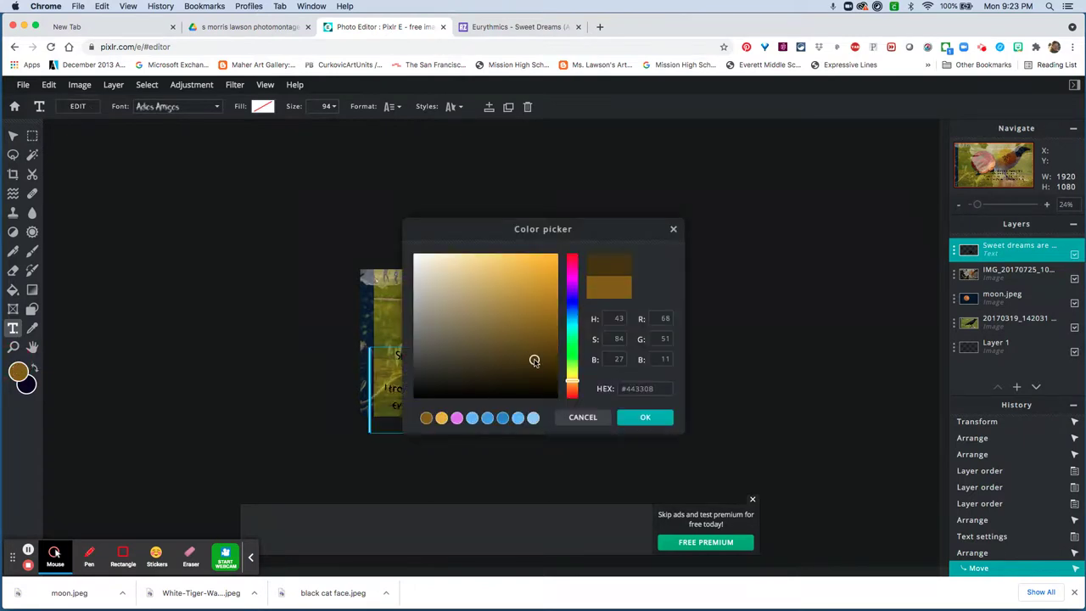
{"action": "left_click", "coordinate": [646, 417]}
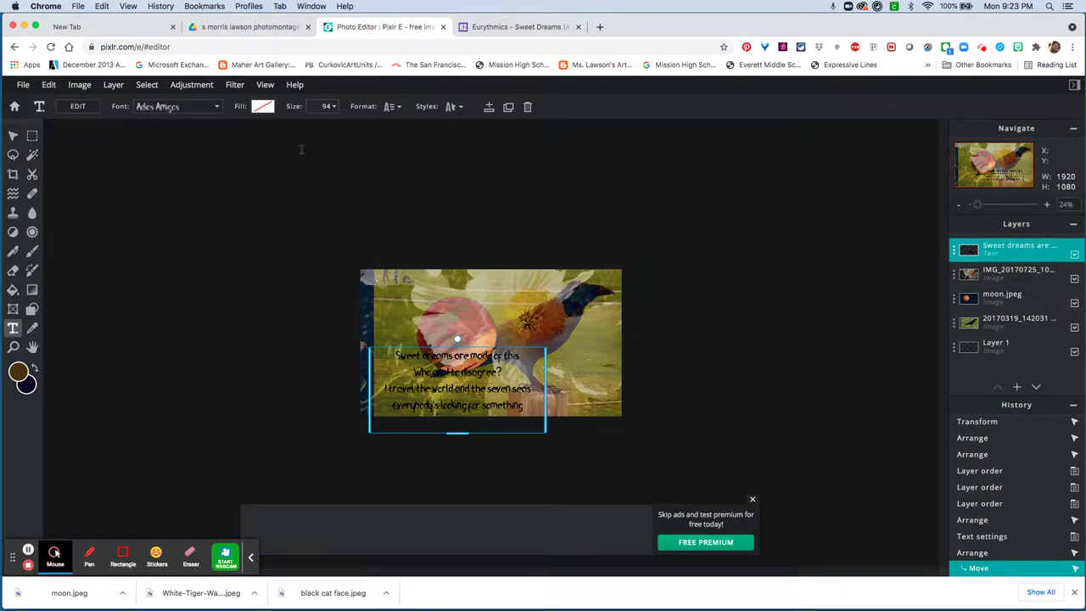
- Give the lyric text a drop shadow with blur 63
{"action": "left_click", "coordinate": [401, 108]}
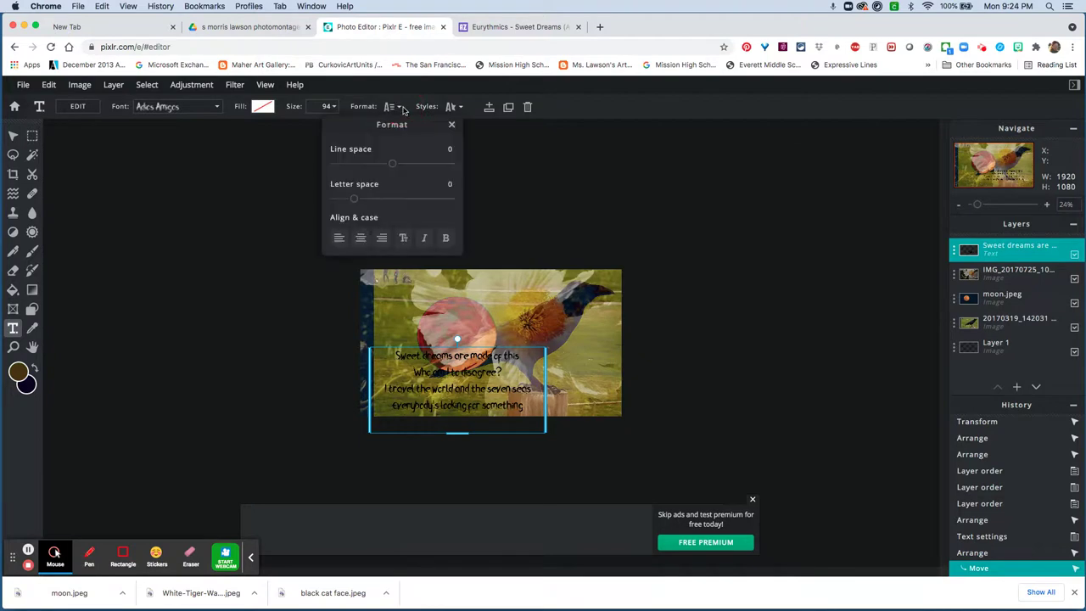
{"action": "left_click", "coordinate": [458, 108]}
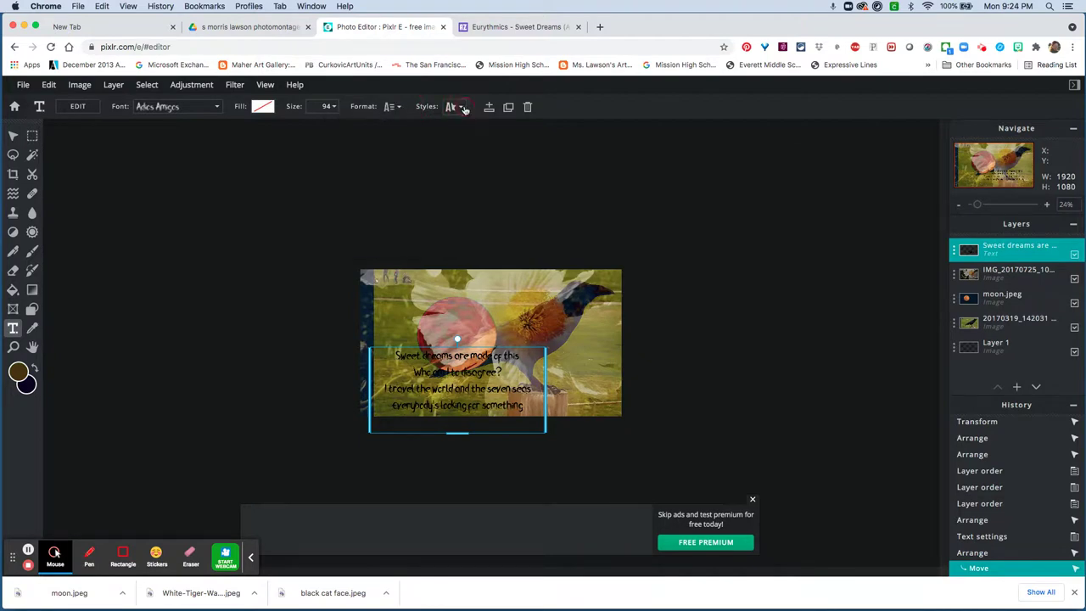
{"action": "left_click", "coordinate": [462, 108]}
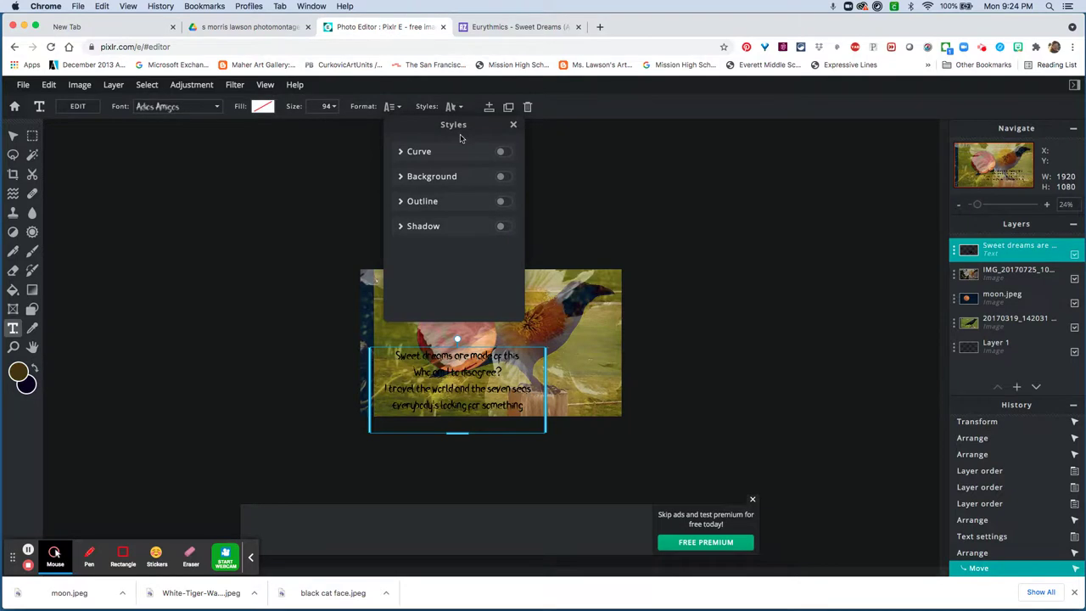
{"action": "left_click", "coordinate": [496, 226]}
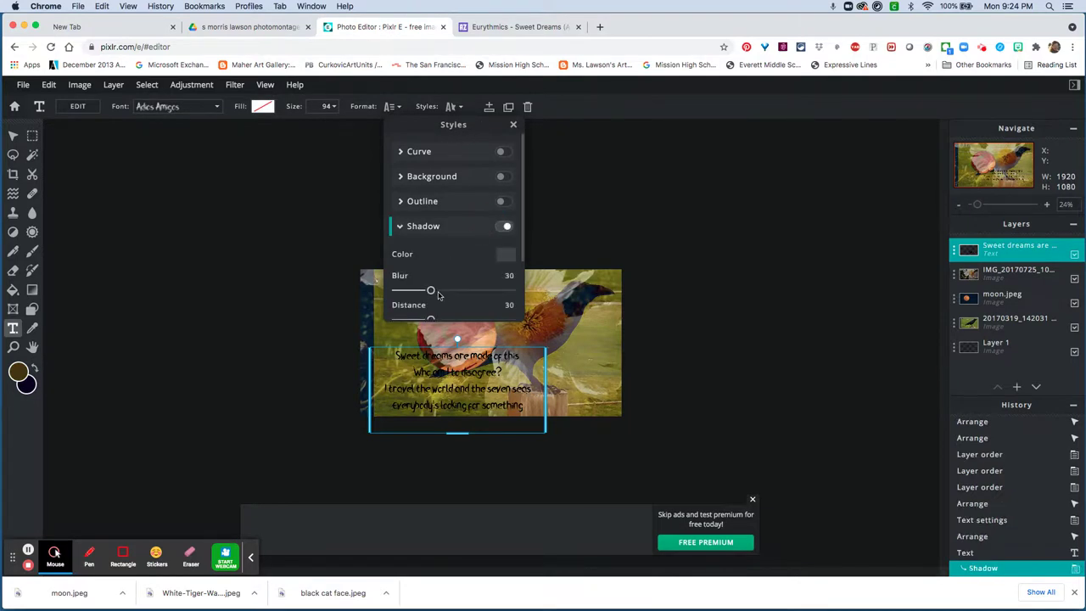
{"action": "left_click_drag", "start_coordinate": [437, 293], "coordinate": [469, 291]}
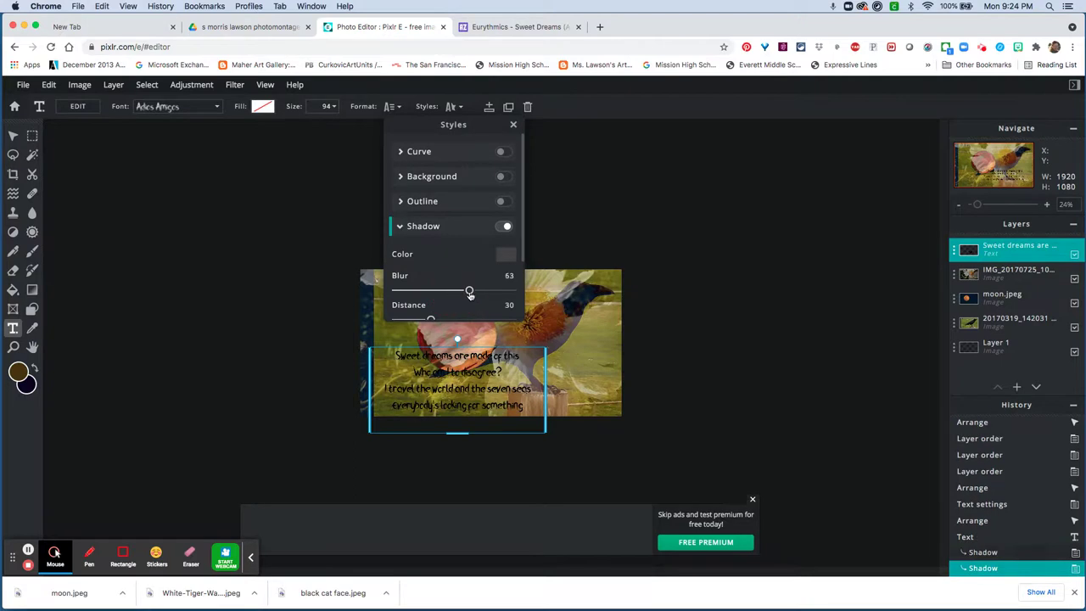
{"action": "left_click", "coordinate": [562, 201]}
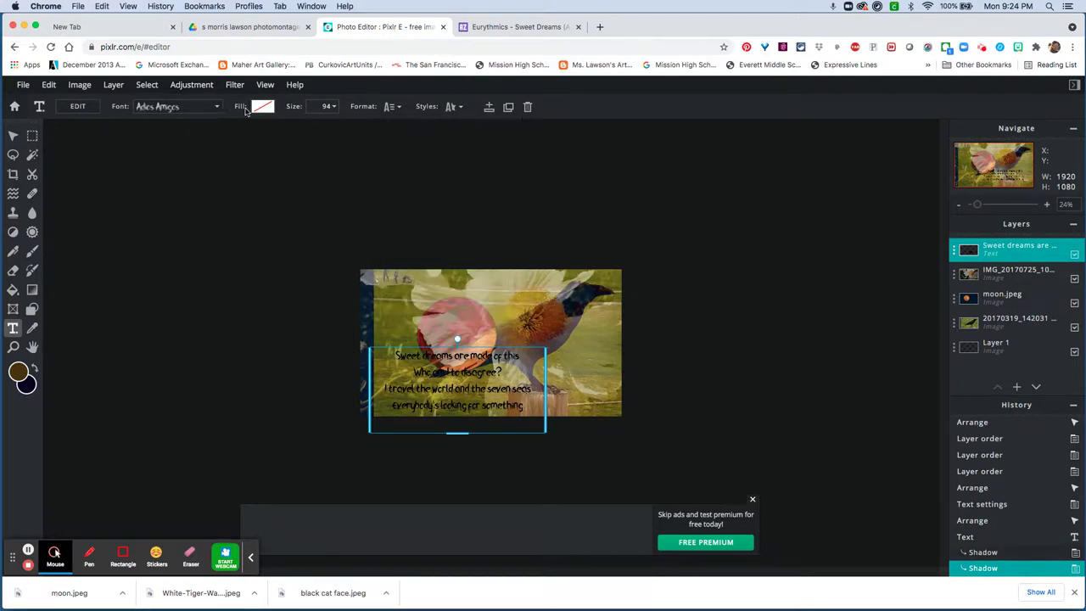
- Change the lyric text fill to a muted greyish-green, #B8BD91
{"action": "left_click", "coordinate": [262, 107]}
{"action": "left_click", "coordinate": [307, 181]}
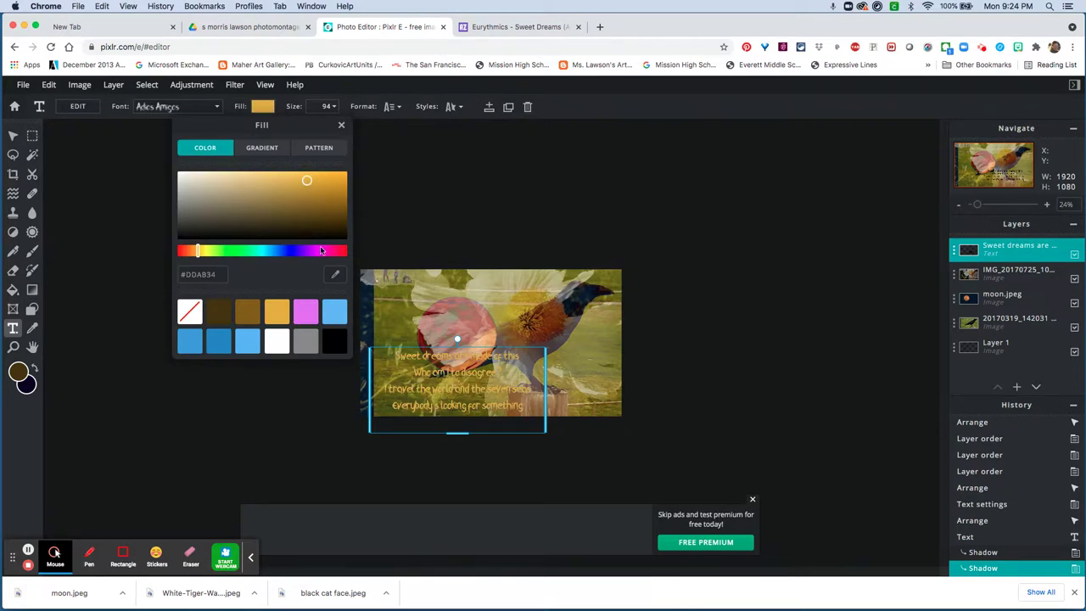
{"action": "left_click", "coordinate": [321, 250]}
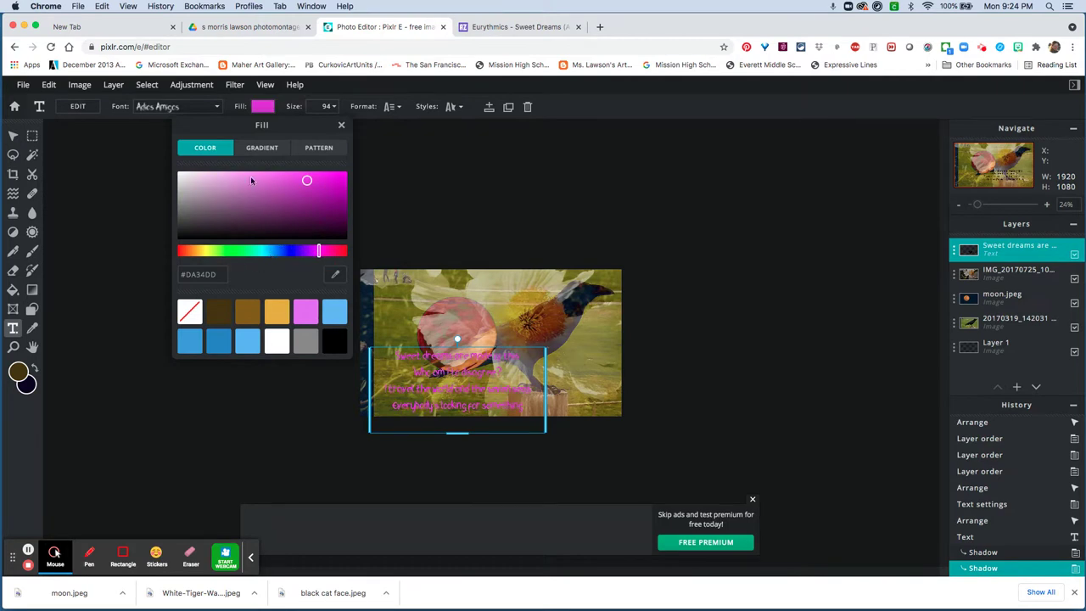
{"action": "left_click_drag", "start_coordinate": [245, 179], "coordinate": [206, 178]}
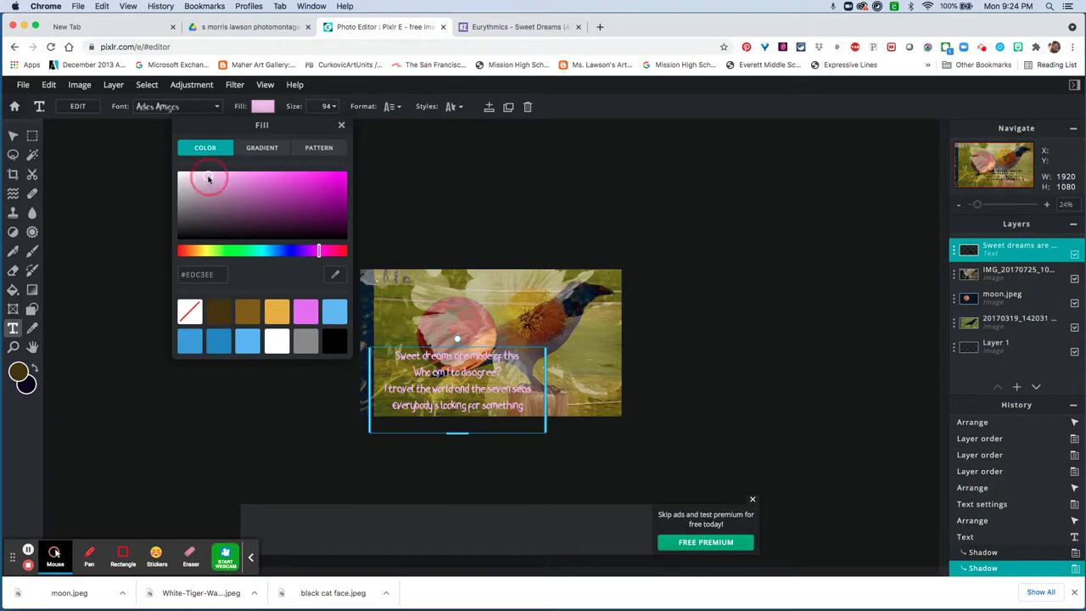
{"action": "left_click", "coordinate": [210, 250]}
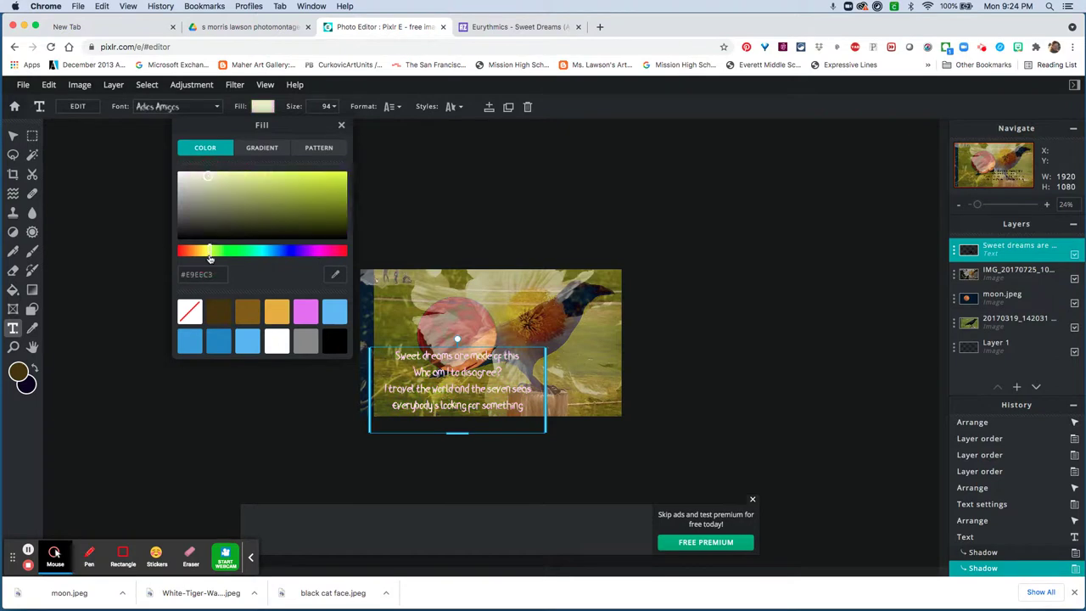
{"action": "left_click", "coordinate": [300, 184]}
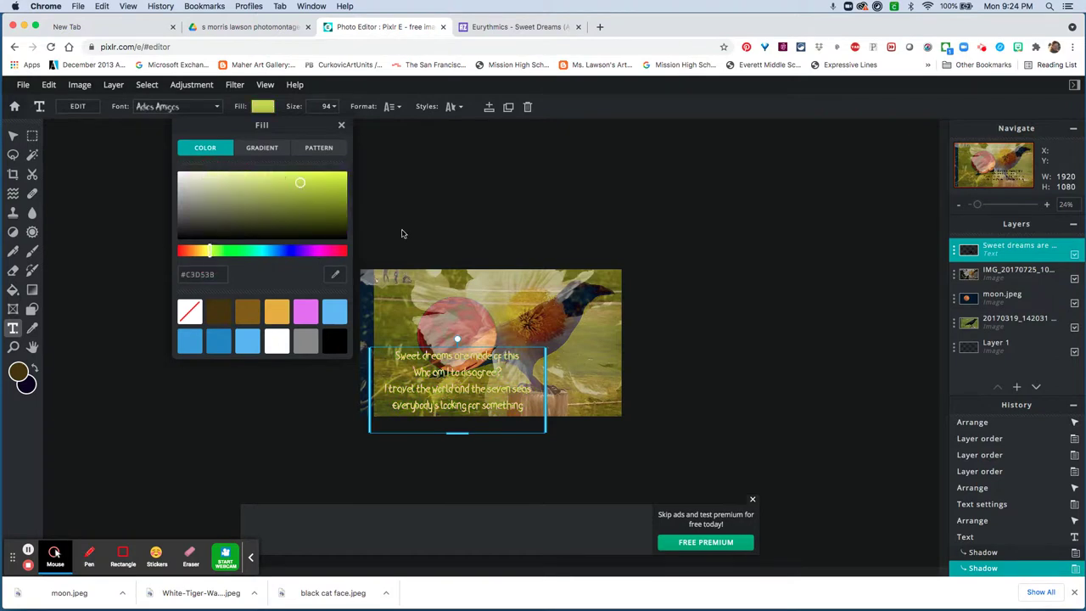
{"action": "left_click", "coordinate": [217, 189]}
{"action": "left_click", "coordinate": [457, 110]}
{"action": "left_click", "coordinate": [459, 109]}
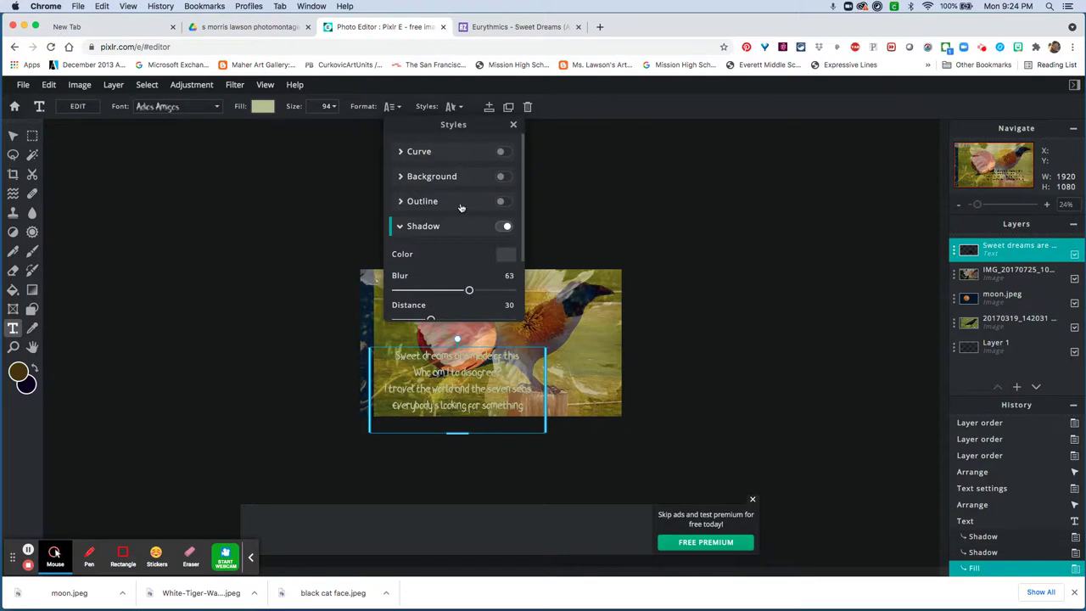
- Try a bright red #FF0F0F outline on the lyrics, then turn it off and close Styles
{"action": "left_click", "coordinate": [500, 202]}
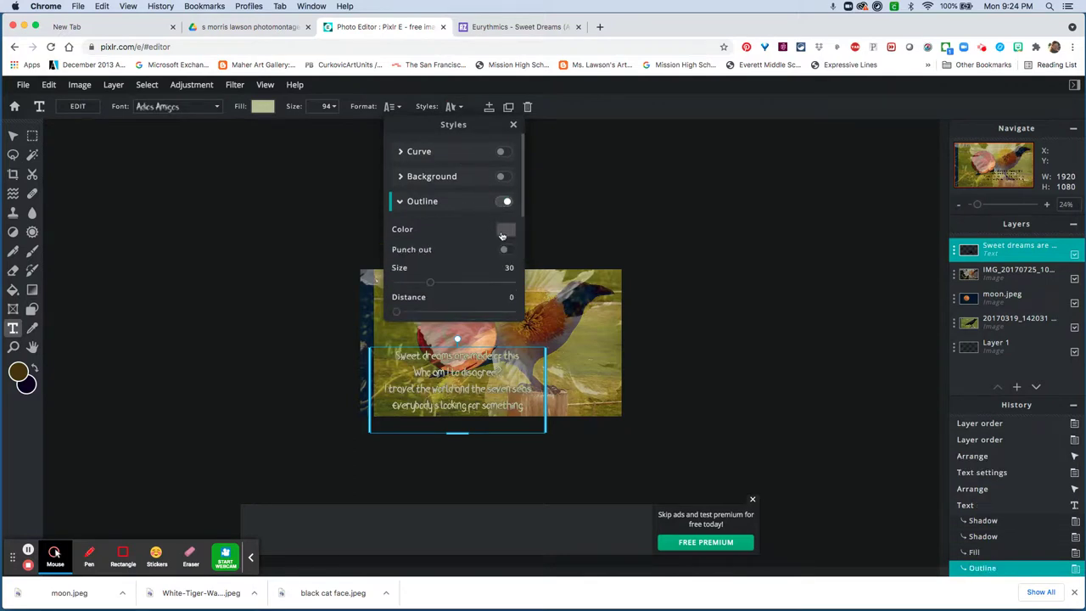
{"action": "left_click", "coordinate": [501, 235]}
{"action": "left_click", "coordinate": [550, 253]}
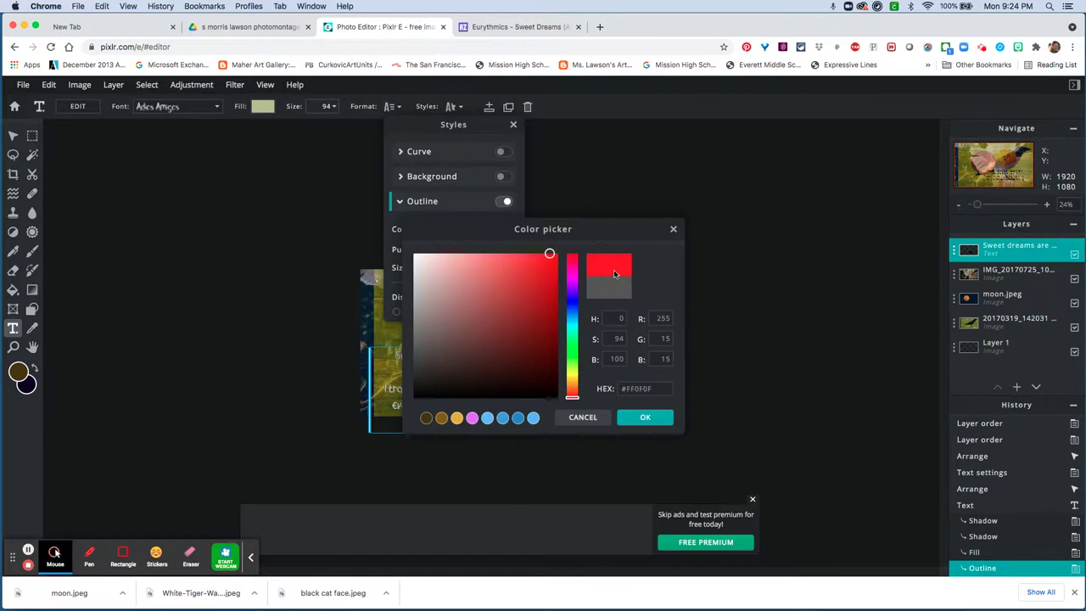
{"action": "left_click", "coordinate": [647, 418]}
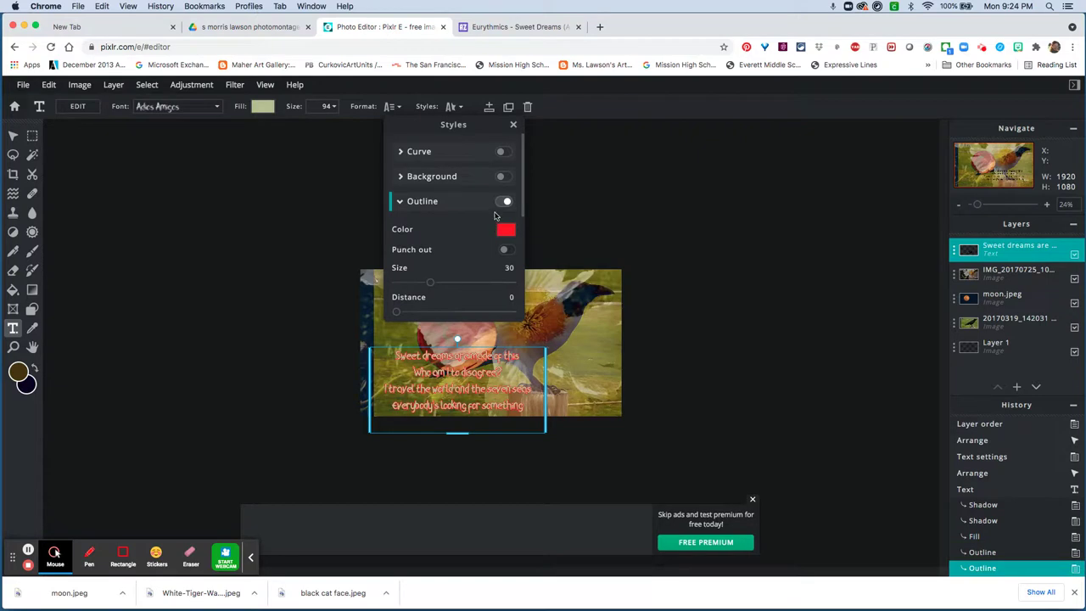
{"action": "left_click", "coordinate": [504, 204]}
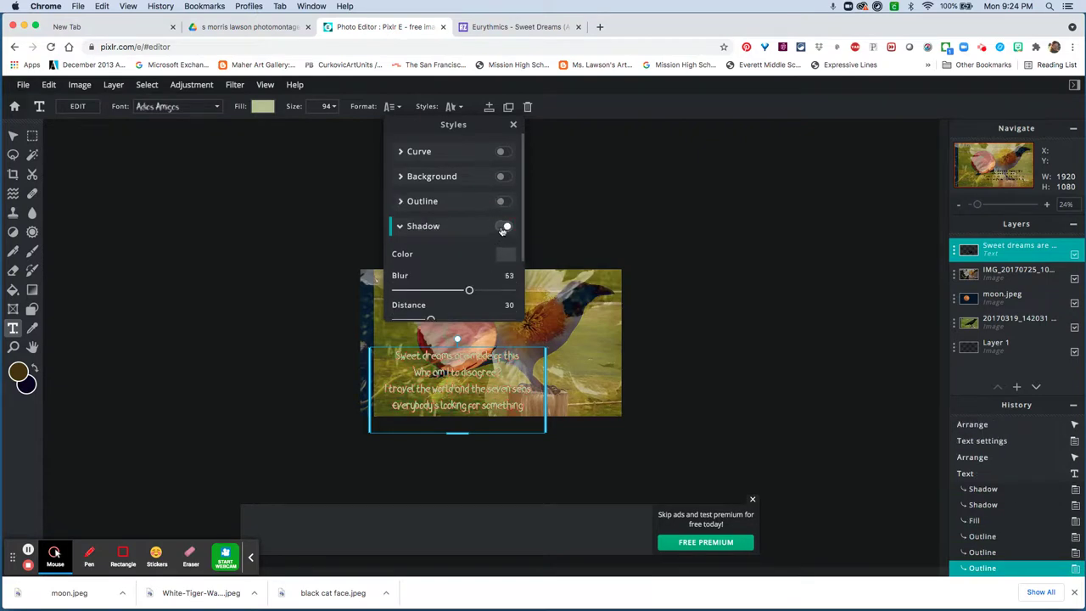
{"action": "left_click", "coordinate": [579, 326]}
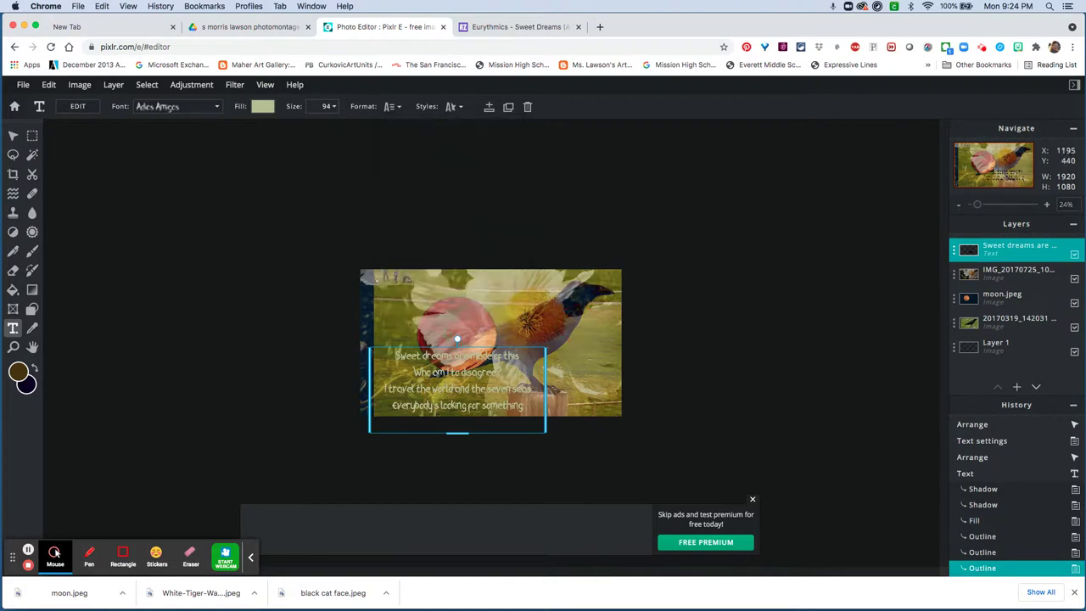
- Try Saturation, Luminosity and Soft-light blend modes on the lyric text layer
{"action": "left_click", "coordinate": [965, 252]}
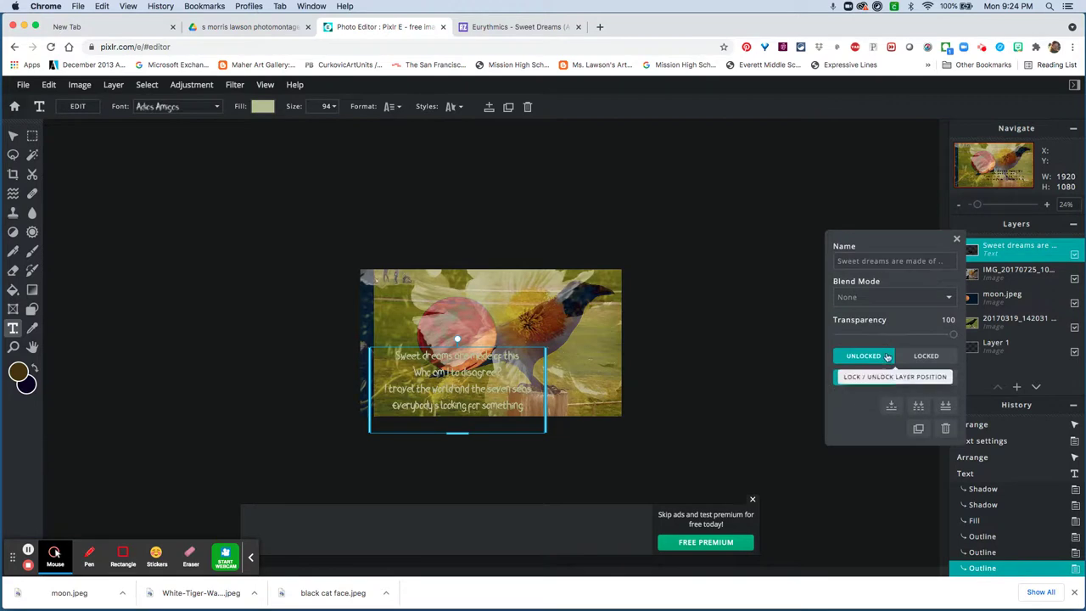
{"action": "left_click", "coordinate": [948, 298]}
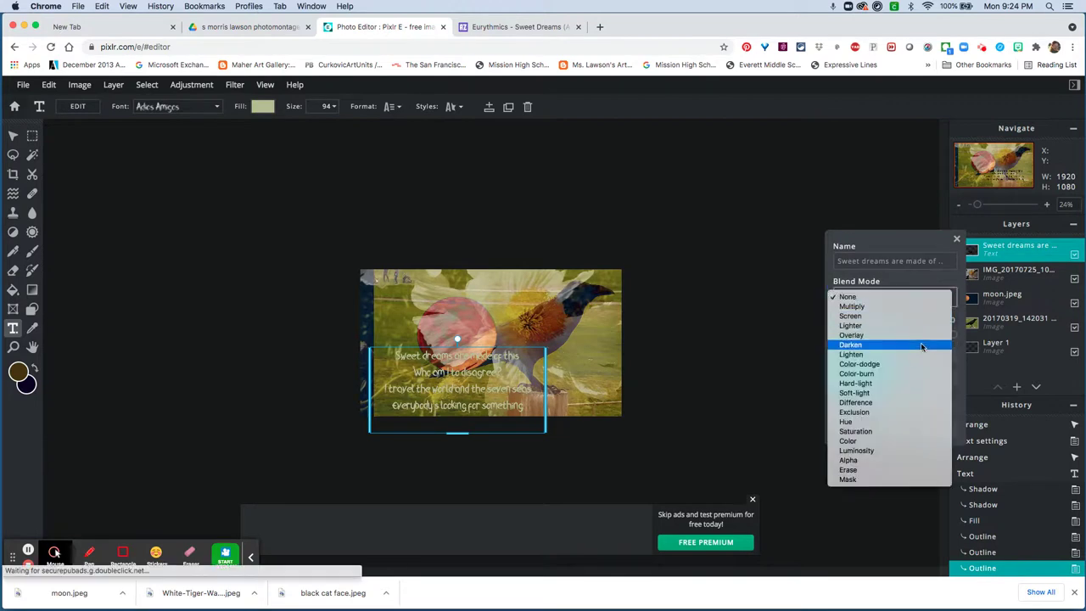
{"action": "key", "text": "Escape"}
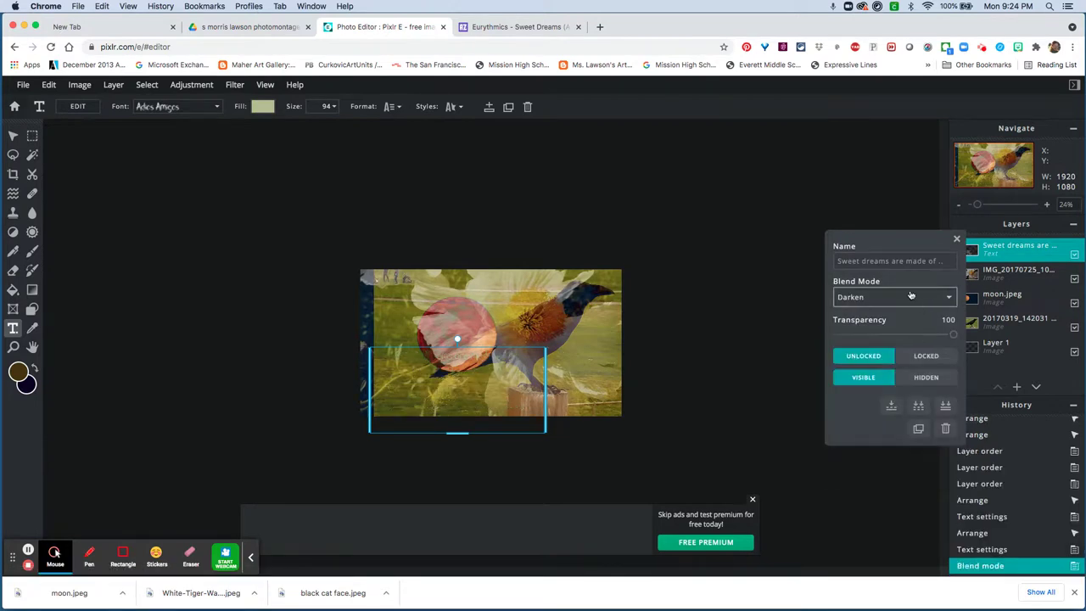
{"action": "left_click", "coordinate": [911, 294]}
{"action": "left_click", "coordinate": [885, 386]}
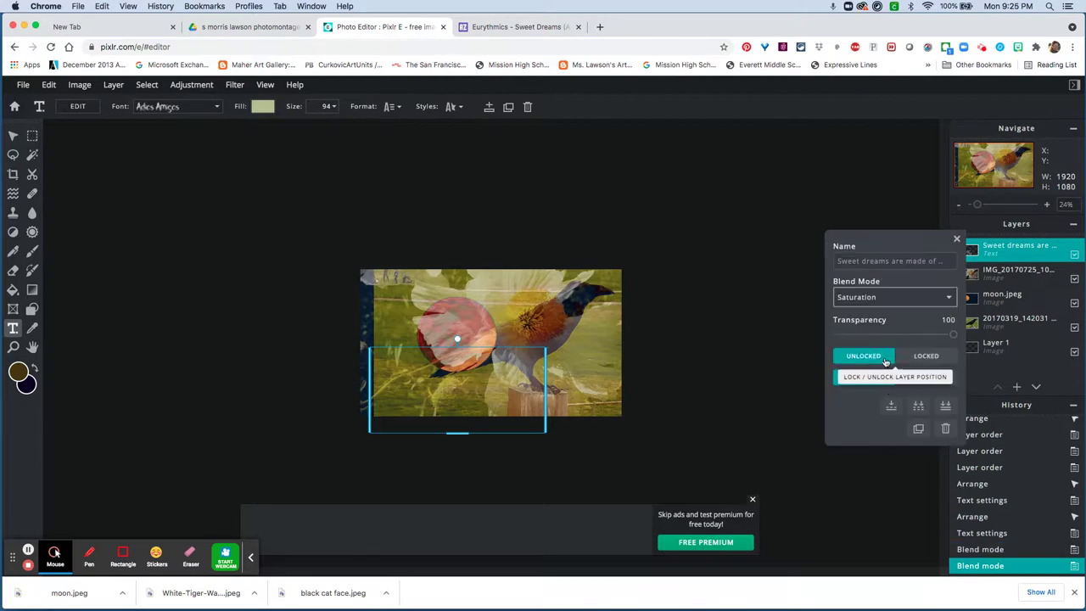
{"action": "left_click", "coordinate": [876, 299]}
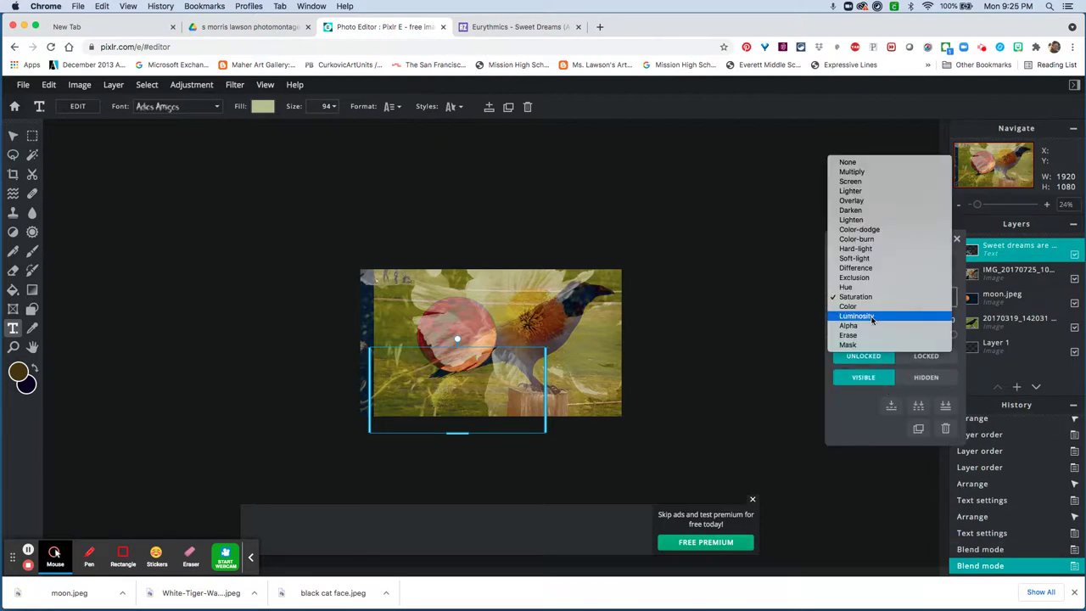
{"action": "left_click", "coordinate": [871, 317]}
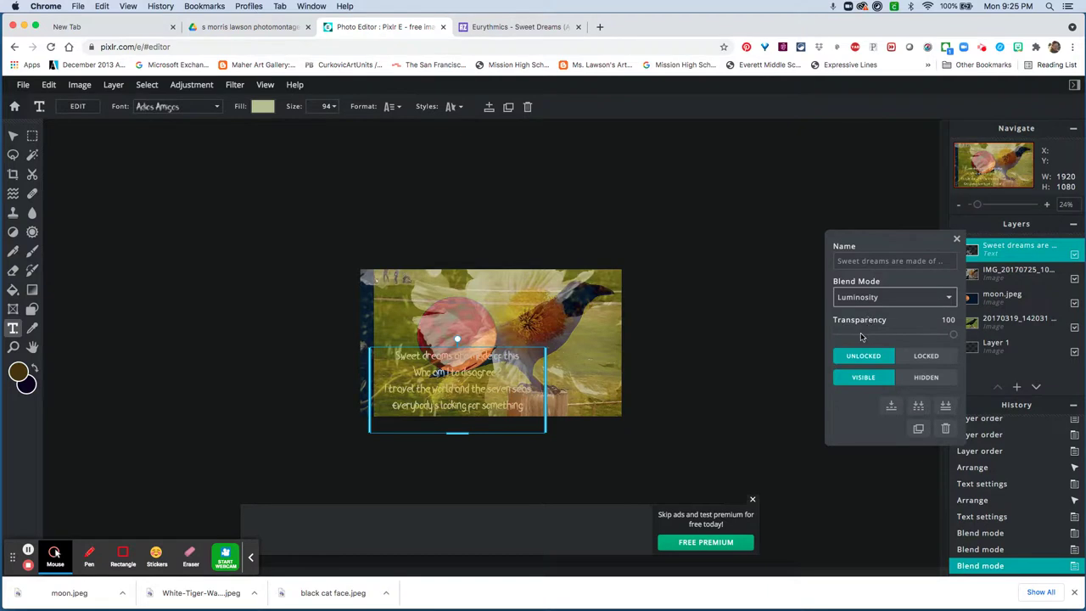
{"action": "left_click", "coordinate": [892, 302]}
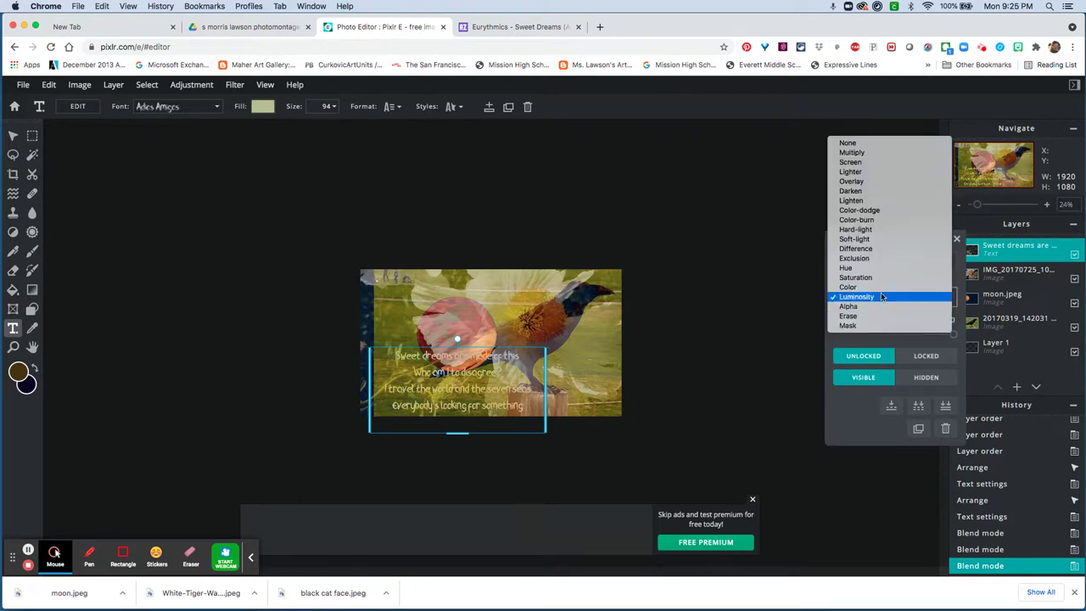
{"action": "left_click", "coordinate": [881, 243]}
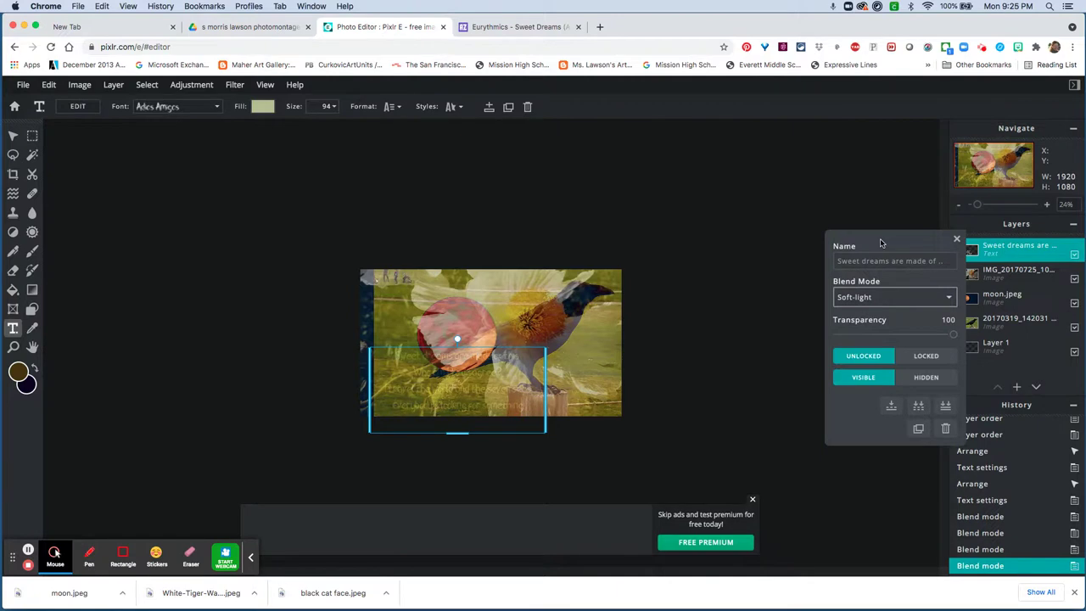
- Try Color-dodge and Darken, then settle on Screen blending and close the layer panel
{"action": "left_click", "coordinate": [862, 297]}
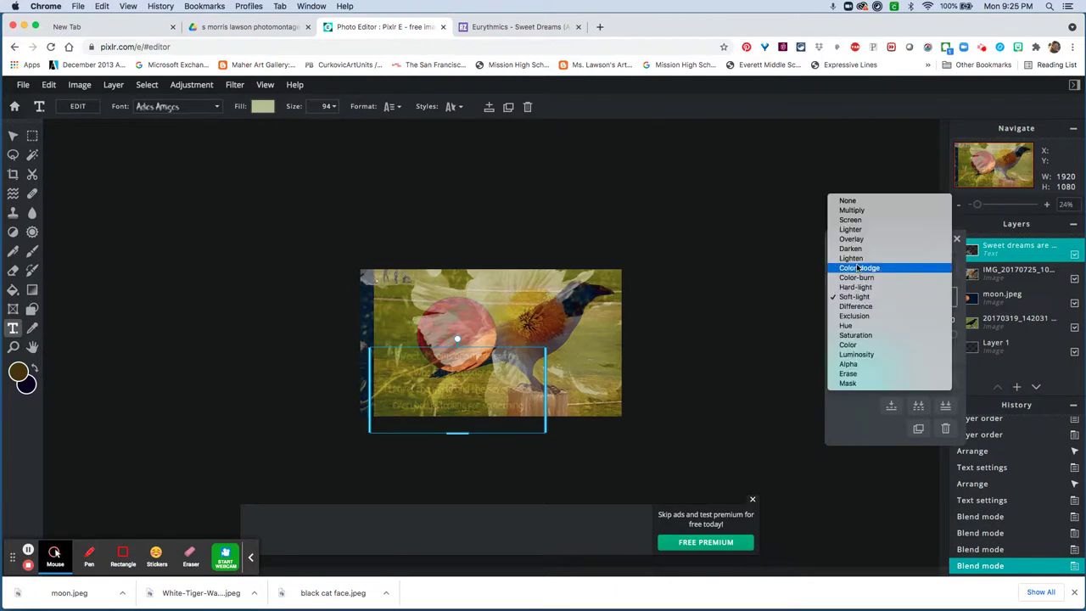
{"action": "left_click", "coordinate": [859, 267]}
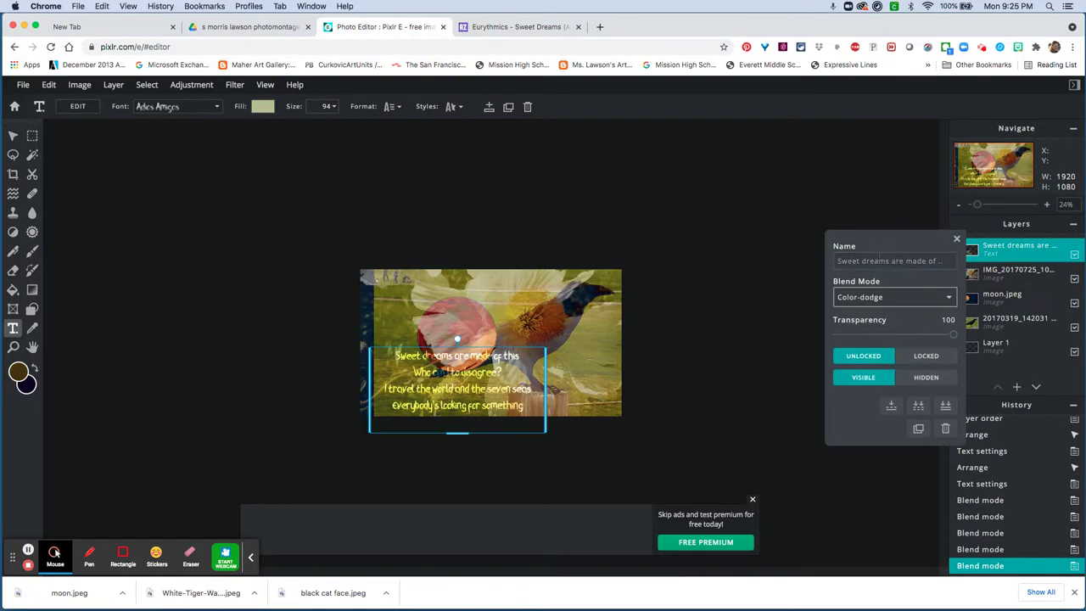
{"action": "left_click", "coordinate": [864, 297]}
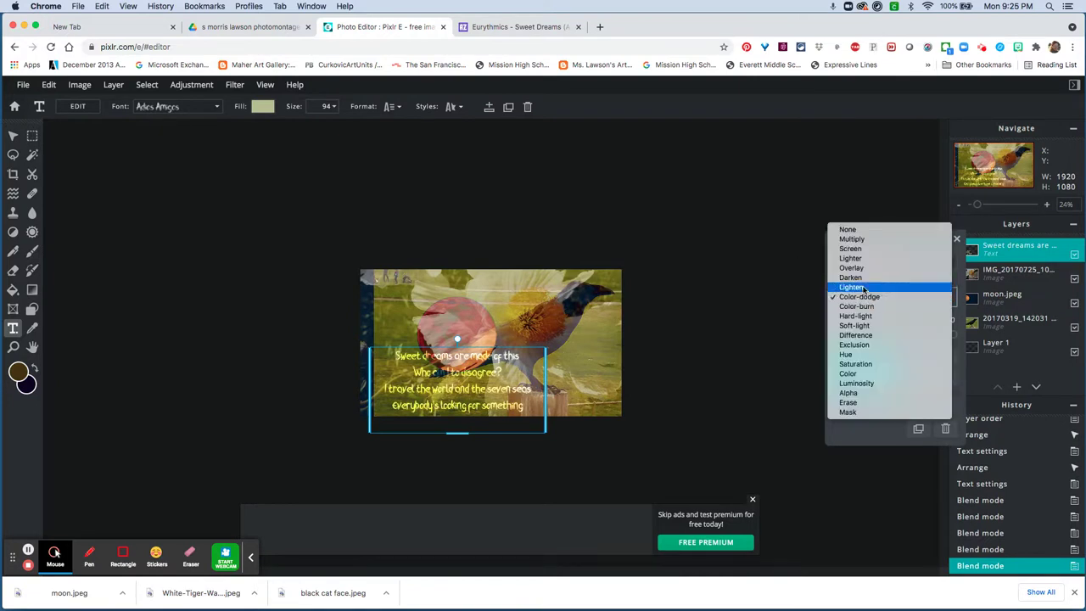
{"action": "left_click", "coordinate": [863, 280]}
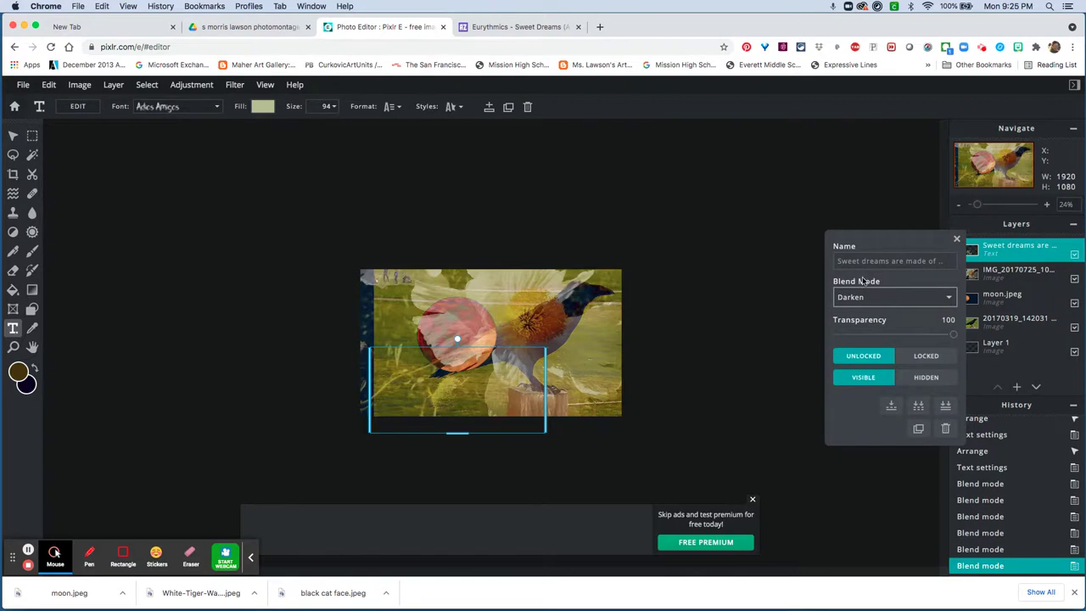
{"action": "left_click", "coordinate": [863, 297]}
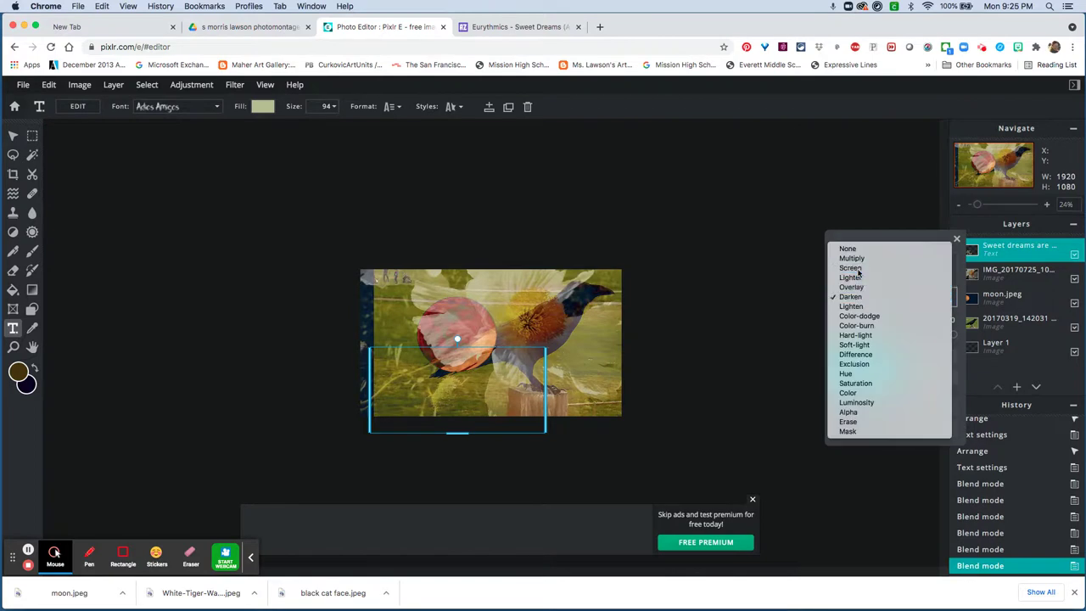
{"action": "left_click", "coordinate": [855, 269]}
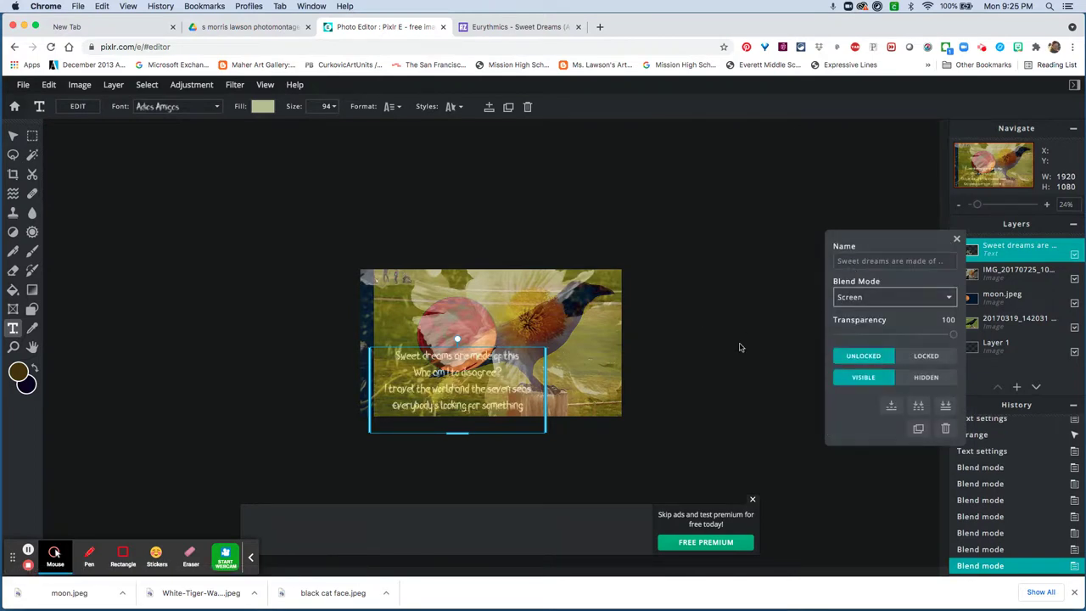
{"action": "left_click", "coordinate": [670, 324]}
{"action": "left_click", "coordinate": [368, 155]}
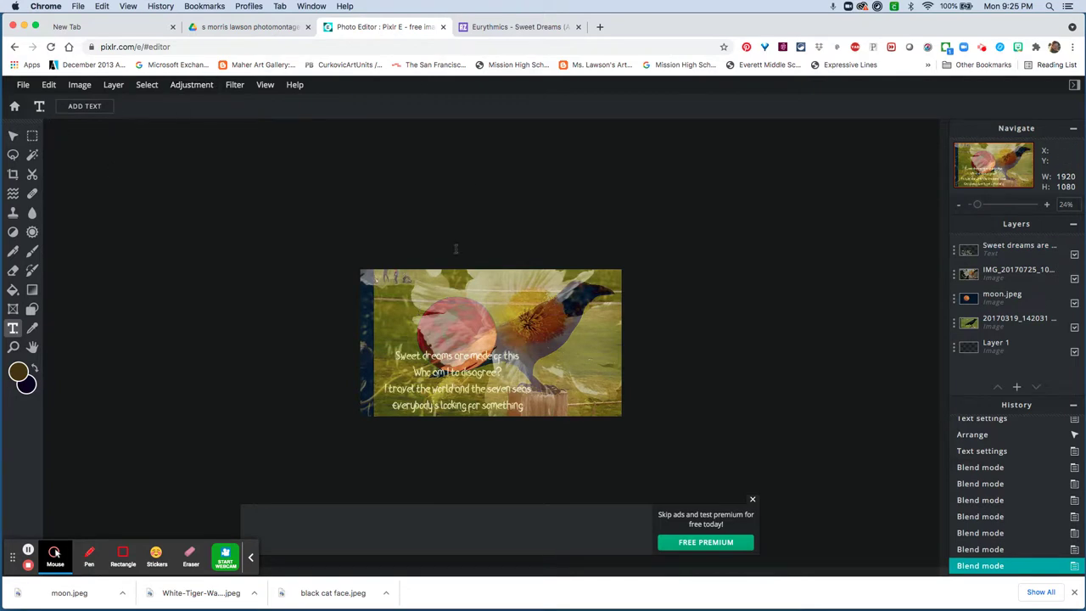
- Start adding a new image layer, then cancel without adding anything
{"action": "left_click", "coordinate": [1017, 387]}
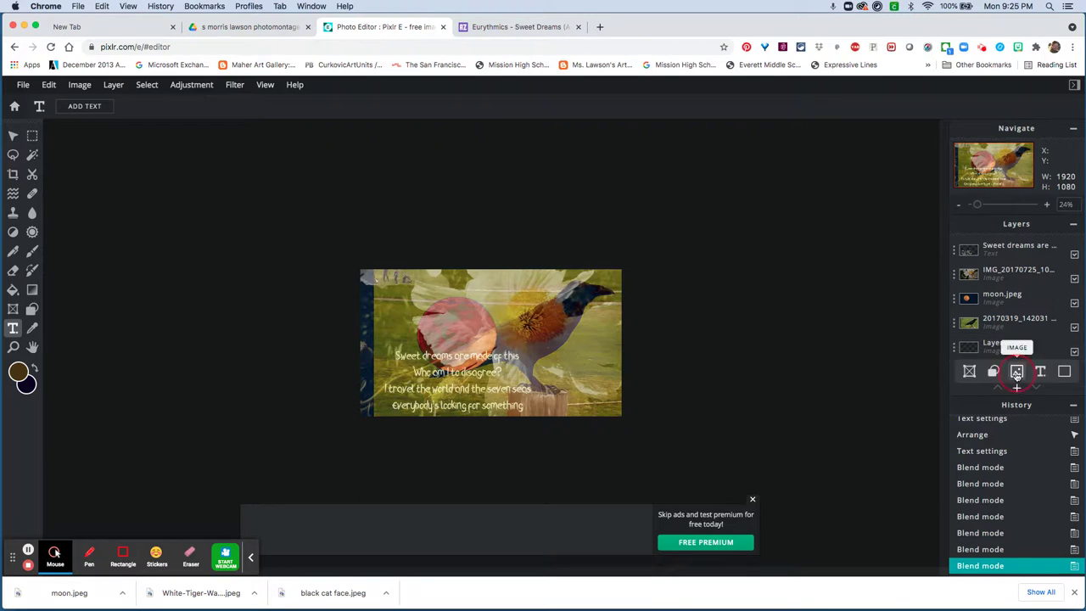
{"action": "left_click", "coordinate": [1016, 371]}
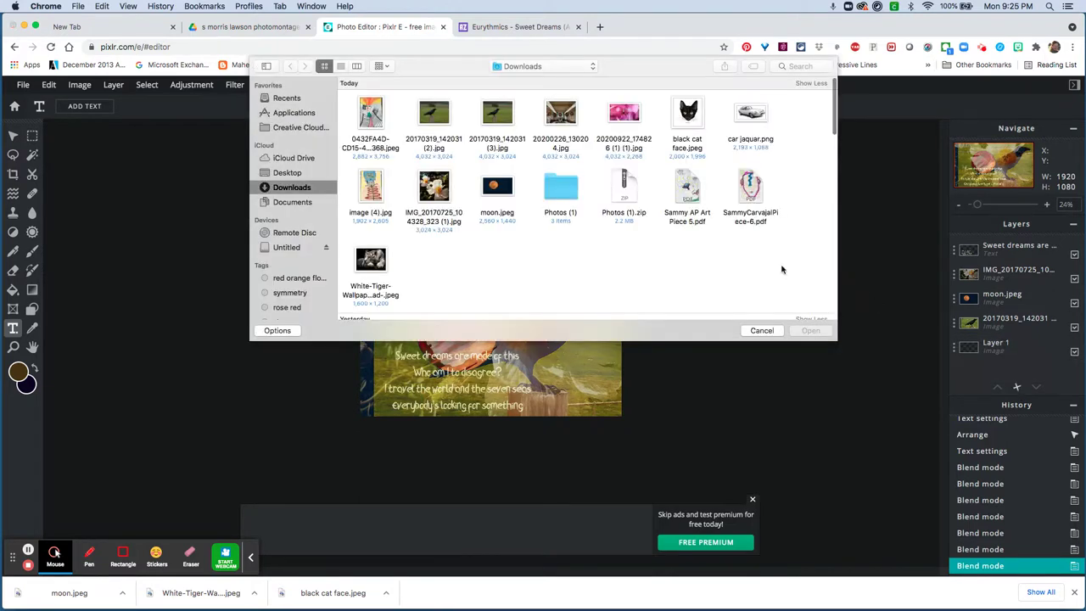
{"action": "left_click", "coordinate": [761, 331]}
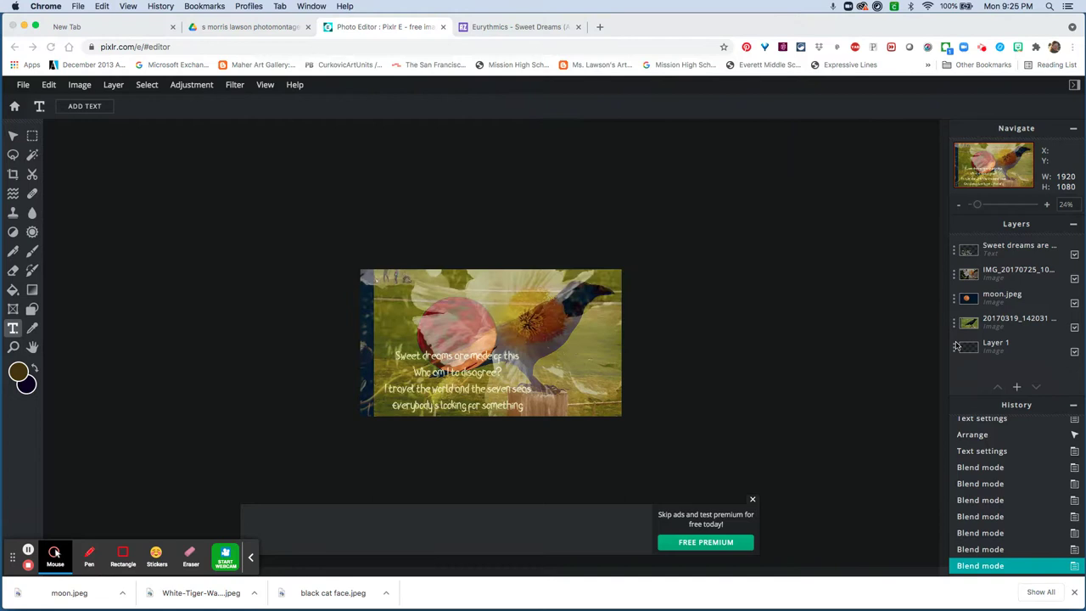
{"action": "left_click", "coordinate": [1015, 387]}
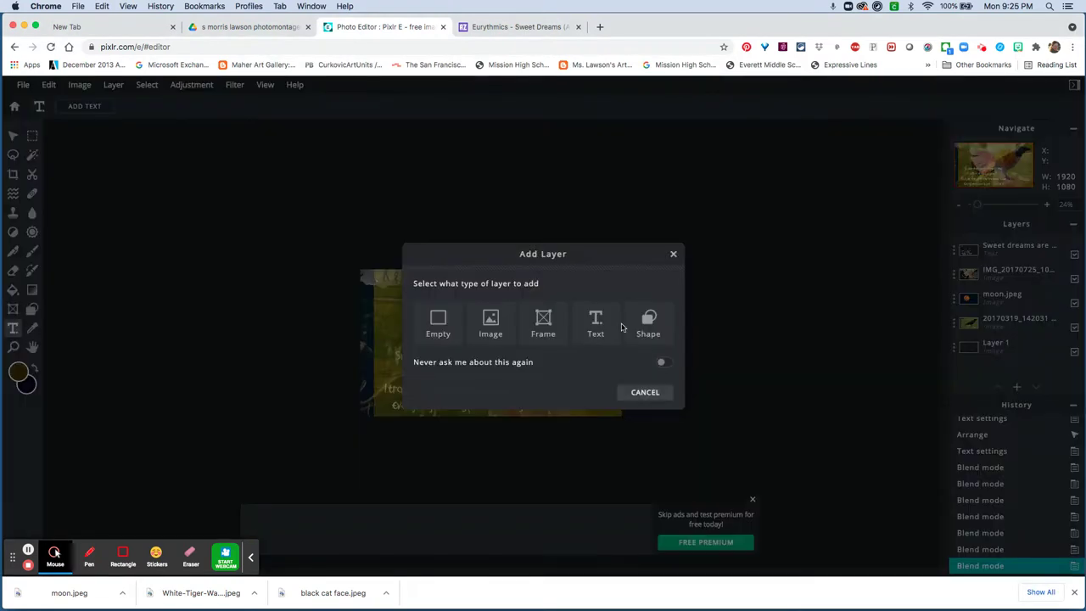
{"action": "left_click", "coordinate": [674, 254]}
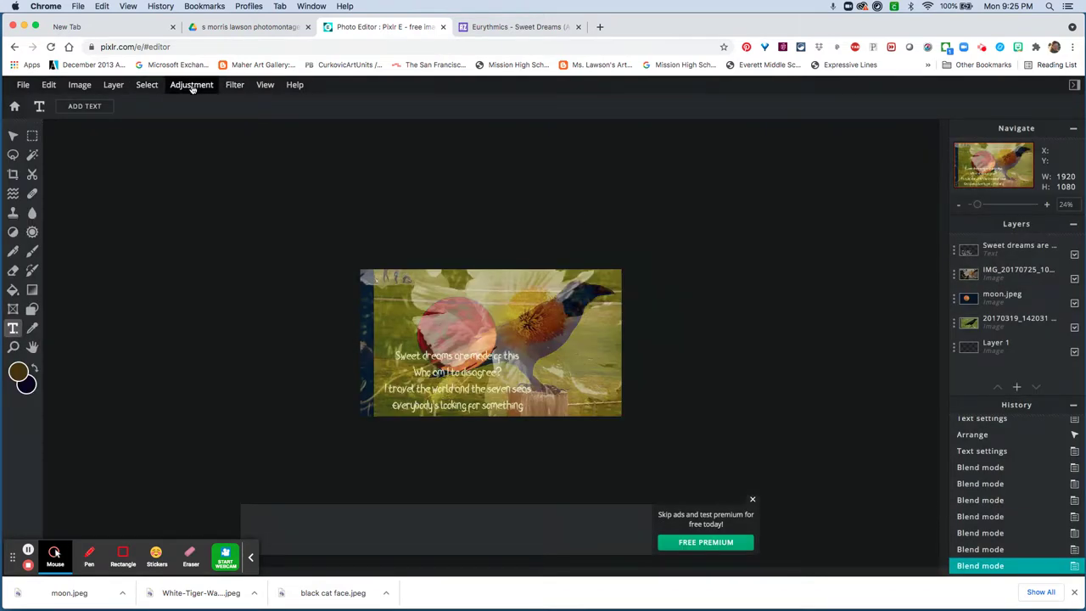
- Browse the File and Edit menus, start a new blank image and cancel it
{"action": "left_click", "coordinate": [22, 84]}
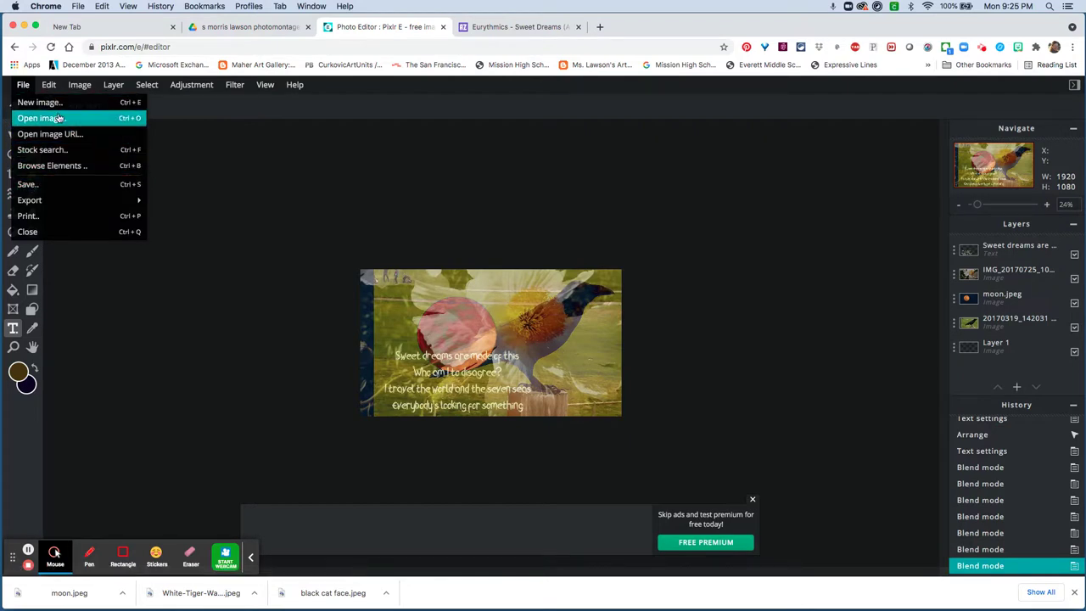
{"action": "left_click", "coordinate": [48, 88]}
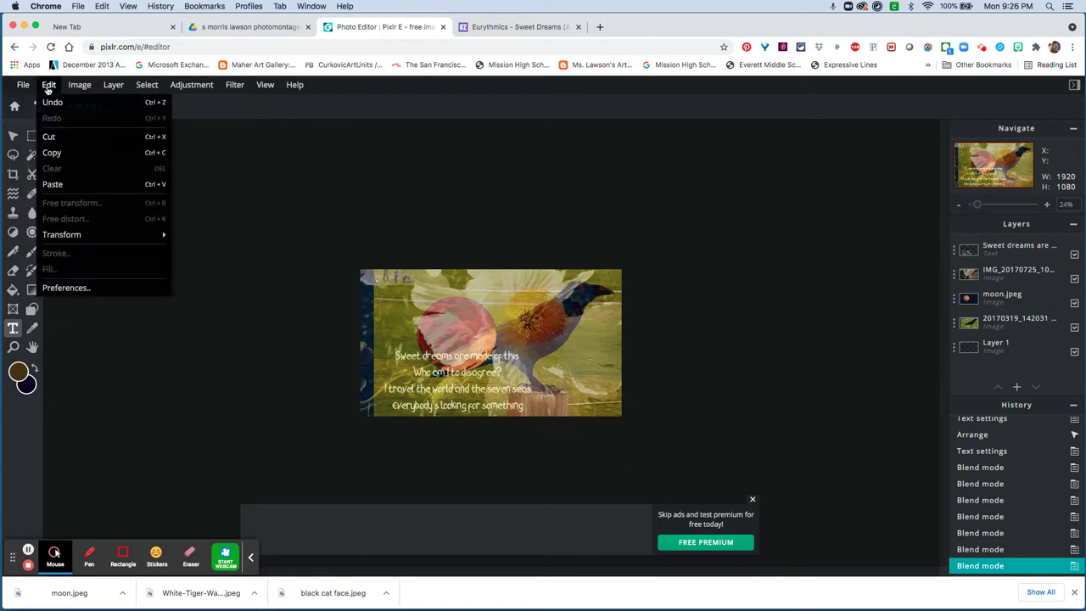
{"action": "mouse_move", "coordinate": [76, 85]}
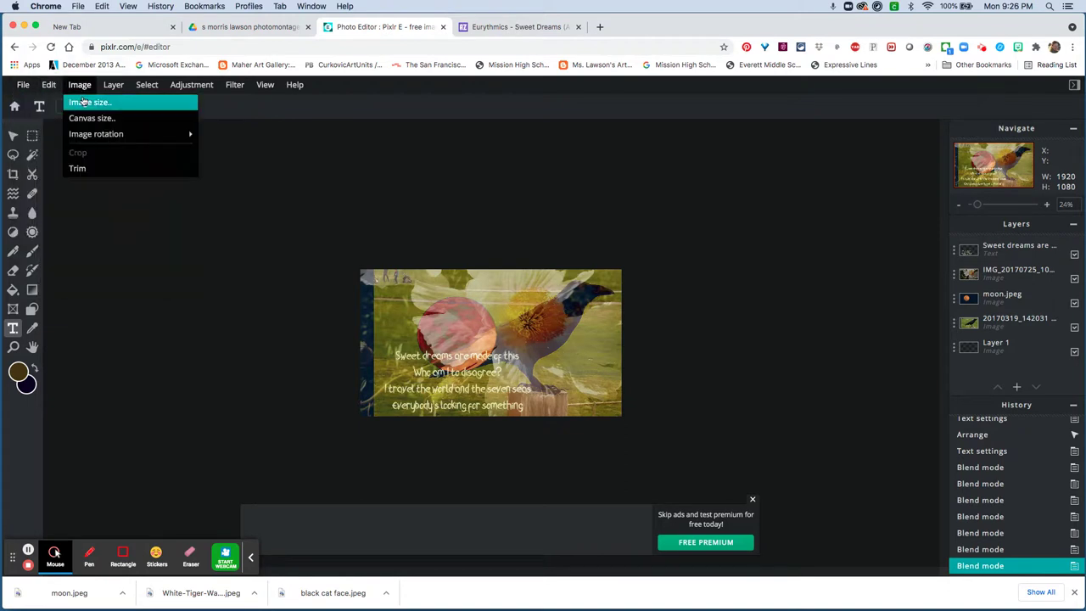
{"action": "mouse_move", "coordinate": [106, 98]}
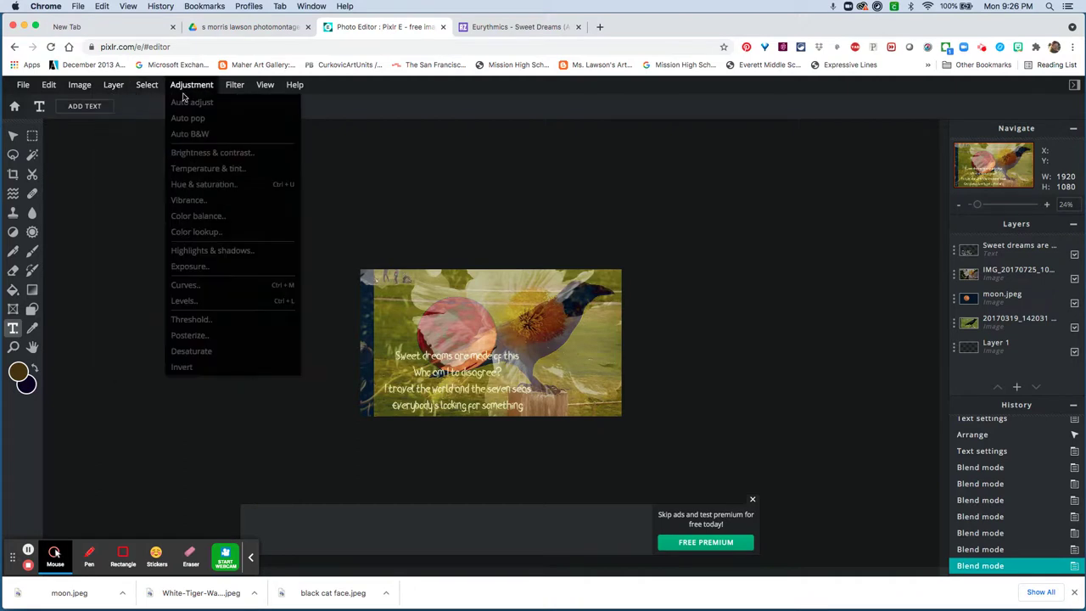
{"action": "mouse_move", "coordinate": [23, 86]}
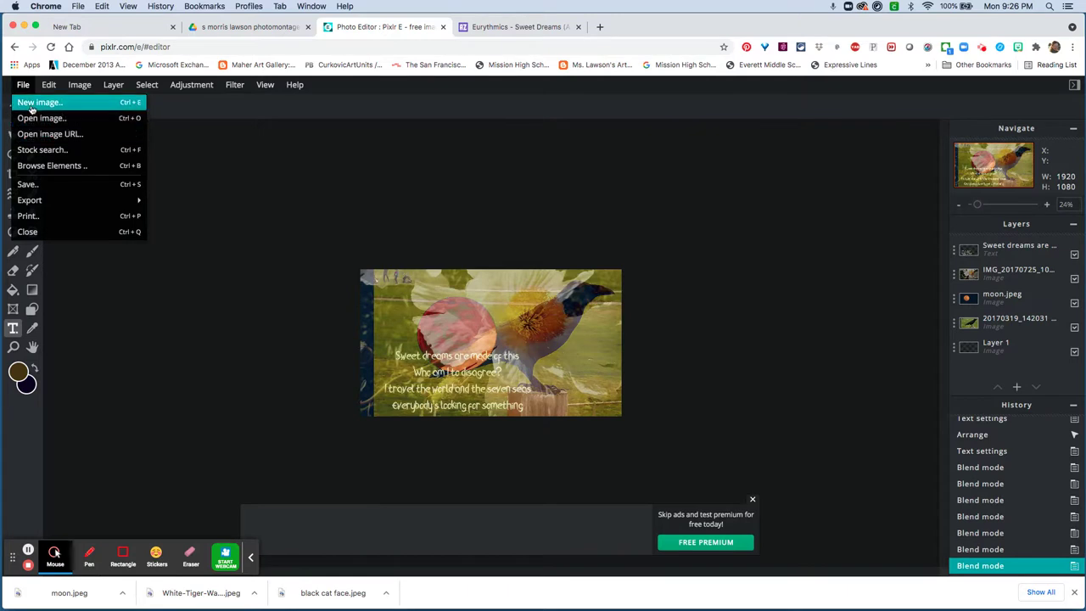
{"action": "left_click", "coordinate": [39, 101]}
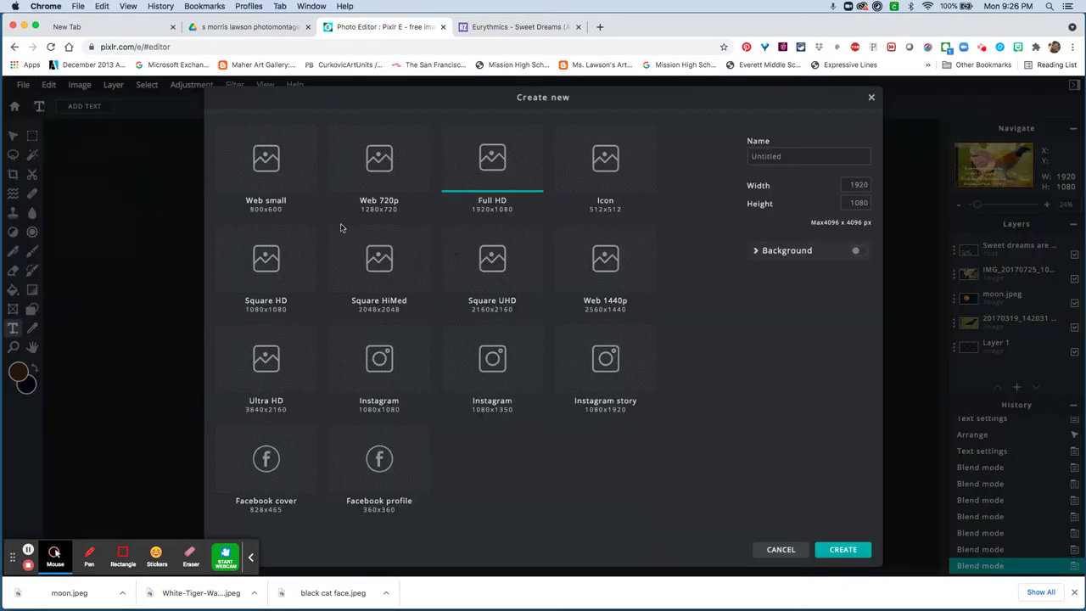
{"action": "left_click", "coordinate": [777, 551]}
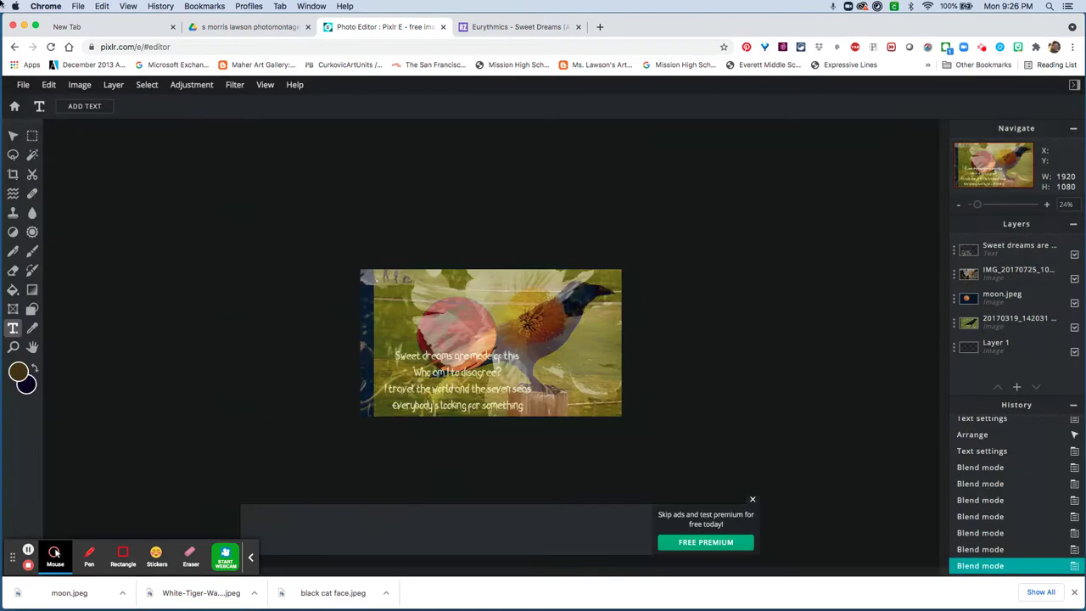
{"action": "left_click", "coordinate": [22, 84]}
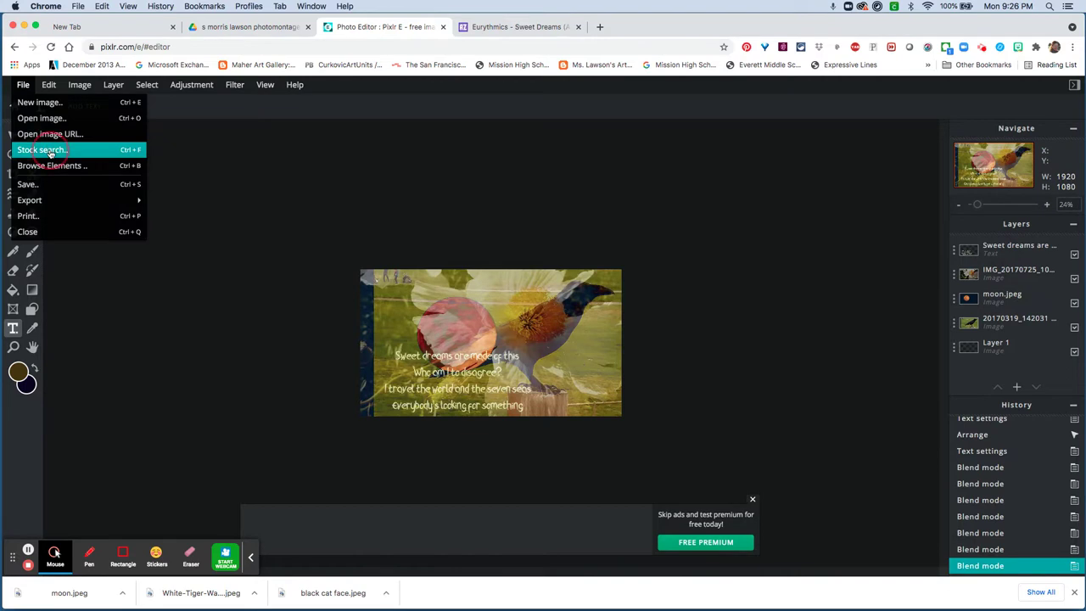
- Search stock photos for 'architecture' and open the angled glass-building photo pre-resized to Full HD (1920×1272)
{"action": "left_click", "coordinate": [42, 150]}
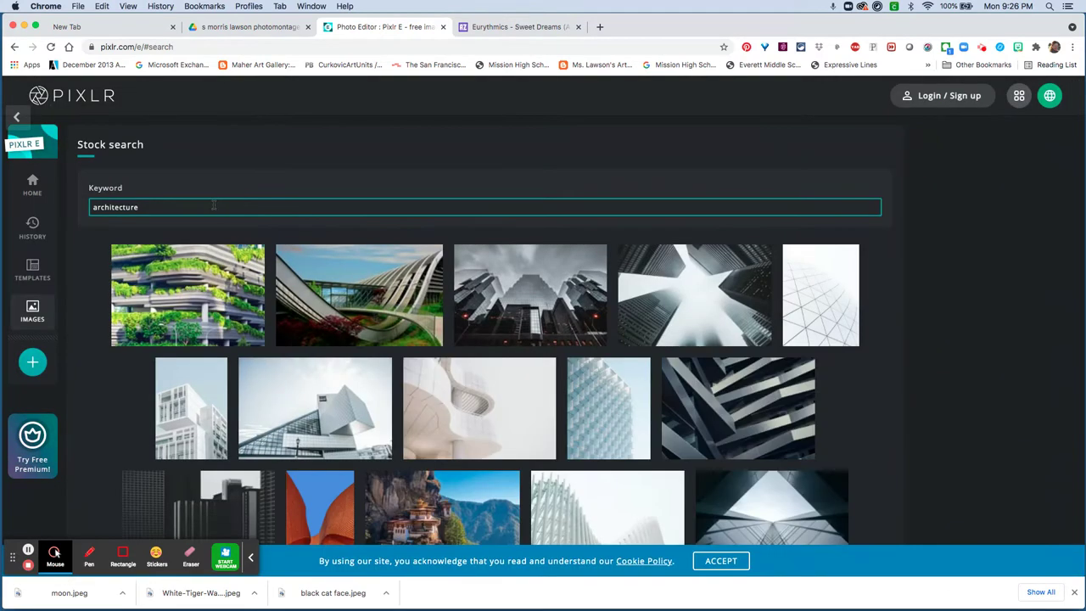
{"action": "left_click", "coordinate": [176, 206]}
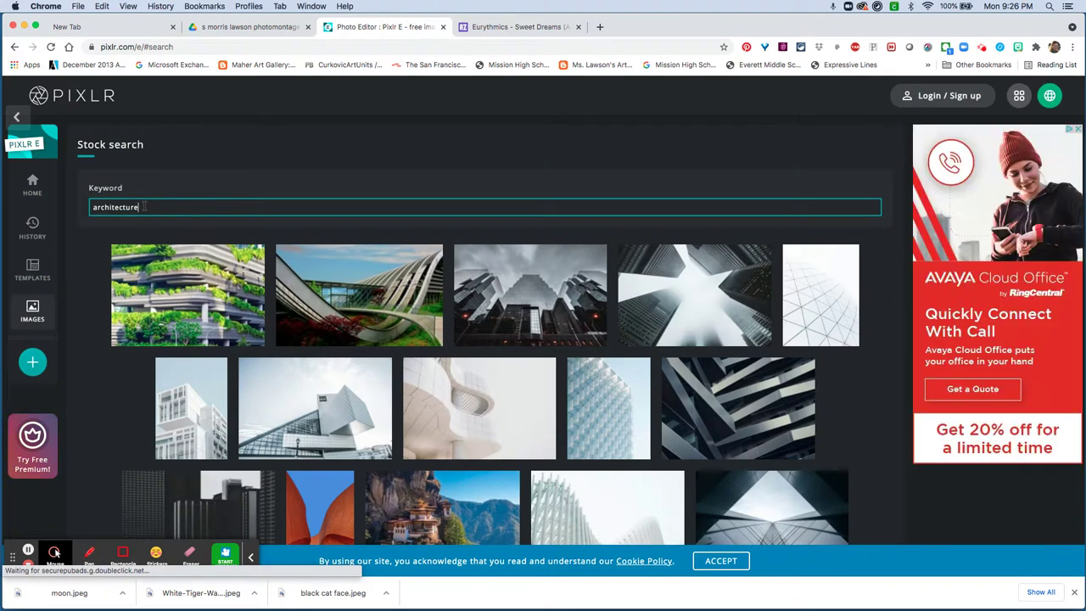
{"action": "left_click_drag", "start_coordinate": [144, 206], "coordinate": [68, 202]}
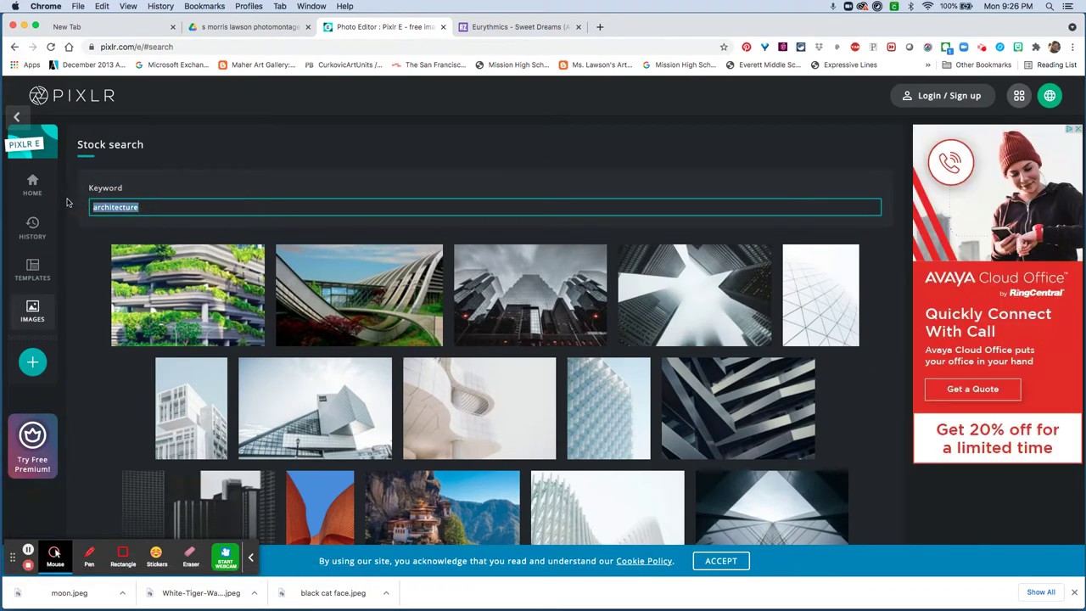
{"action": "scroll", "coordinate": [478, 340], "scroll_direction": "down", "scroll_amount": 5}
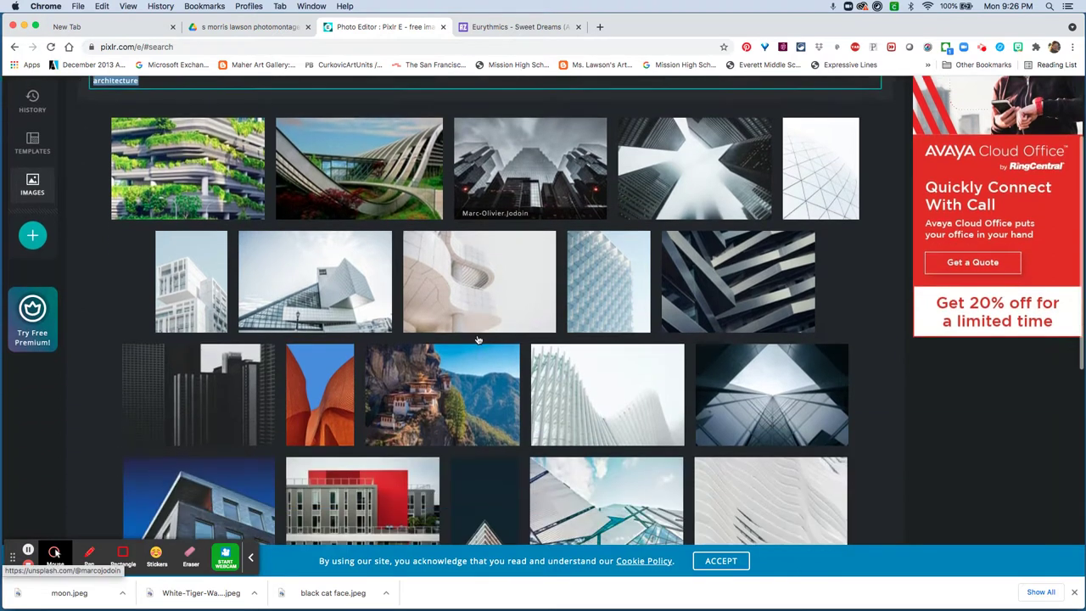
{"action": "scroll", "coordinate": [478, 339], "scroll_direction": "down", "scroll_amount": 3}
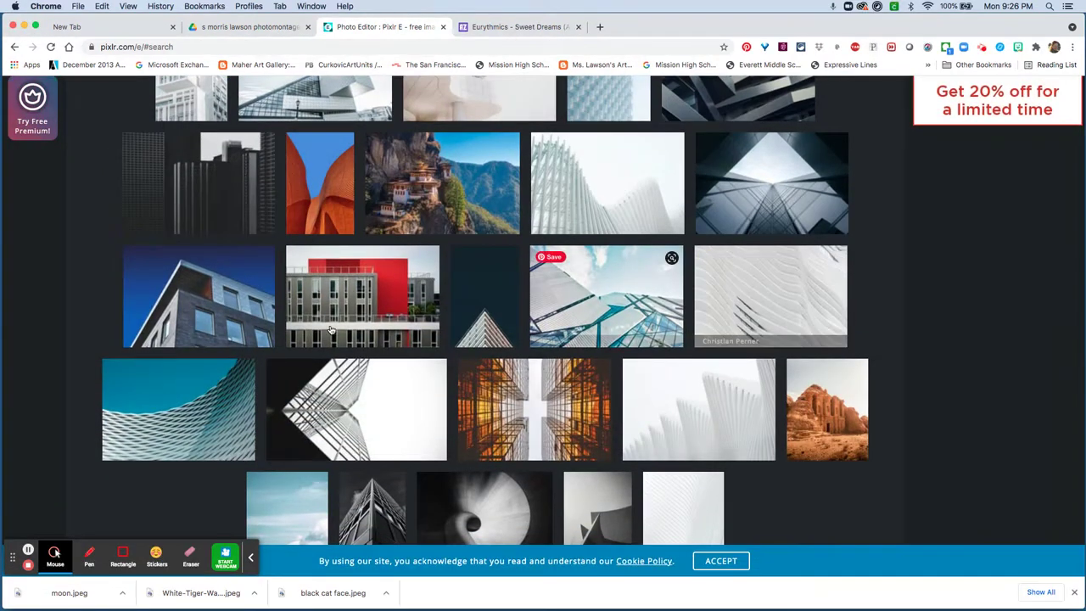
{"action": "scroll", "coordinate": [676, 349], "scroll_direction": "down", "scroll_amount": 3}
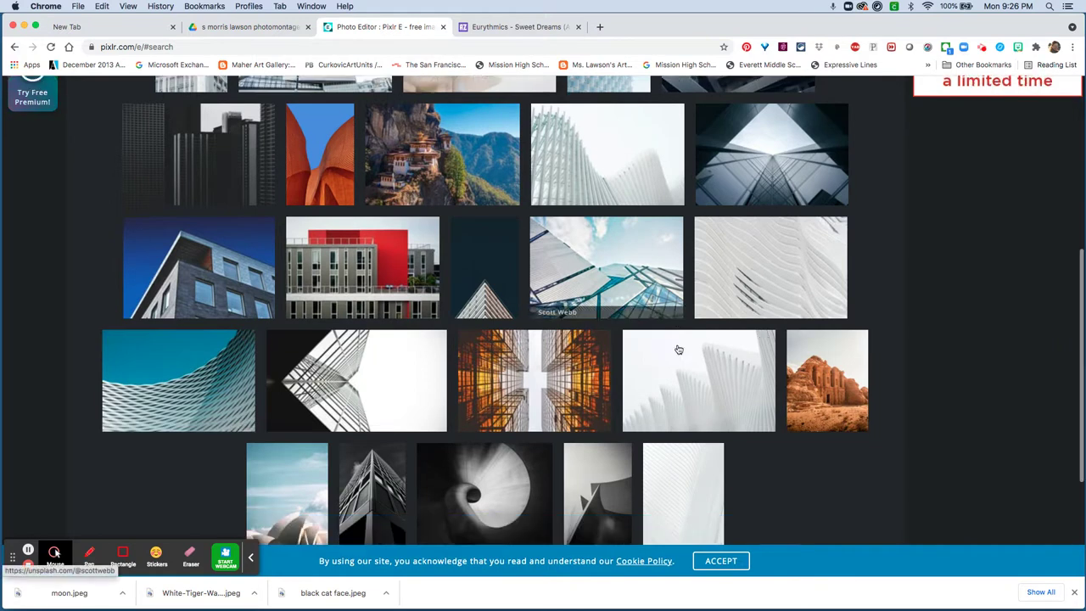
{"action": "scroll", "coordinate": [686, 342], "scroll_direction": "up", "scroll_amount": 1}
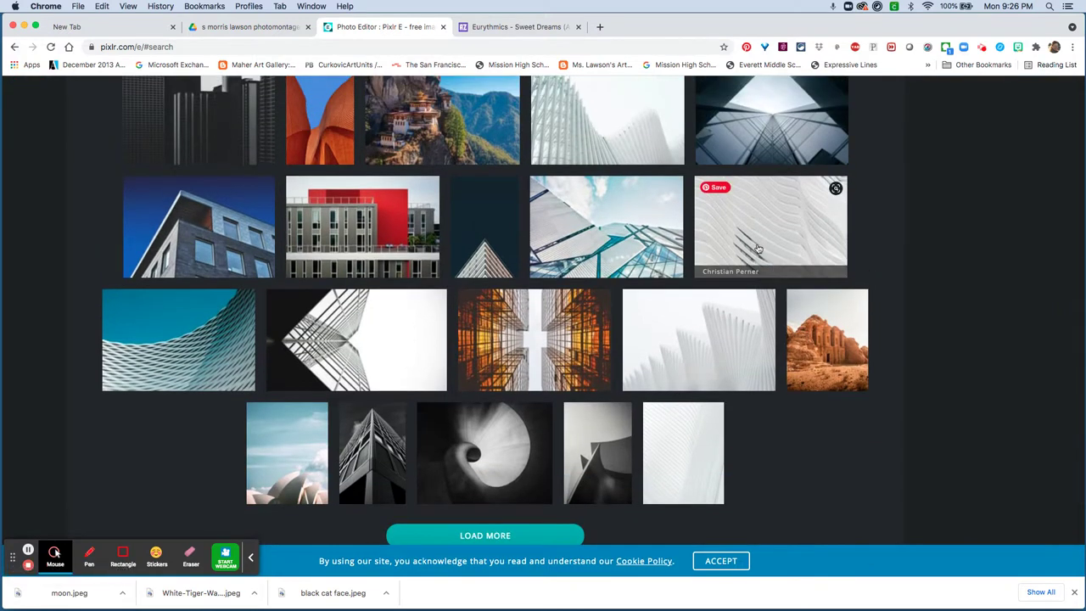
{"action": "left_click", "coordinate": [640, 231]}
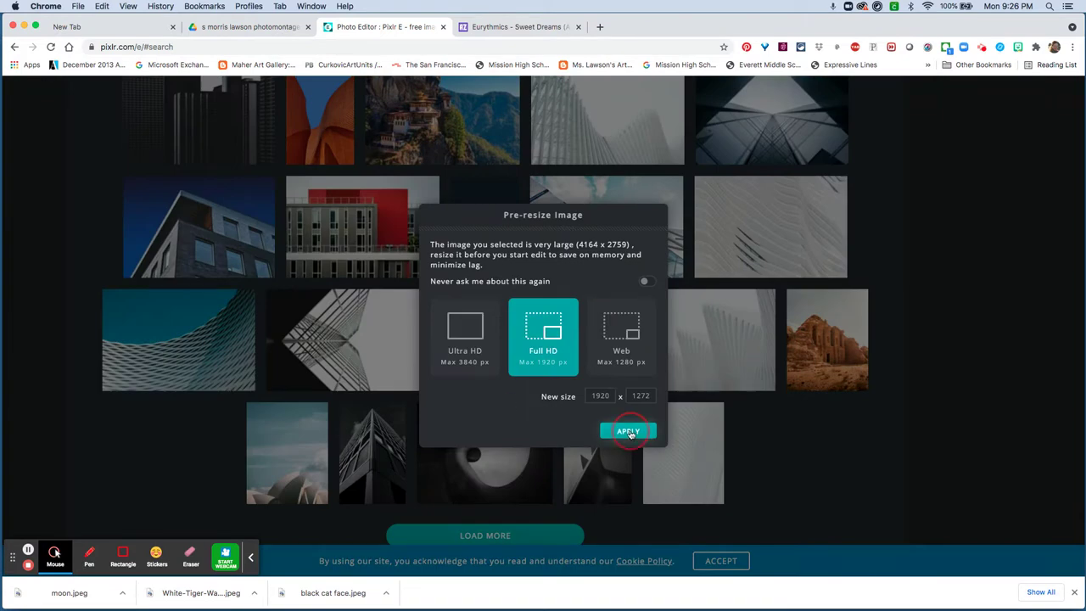
{"action": "left_click", "coordinate": [628, 432]}
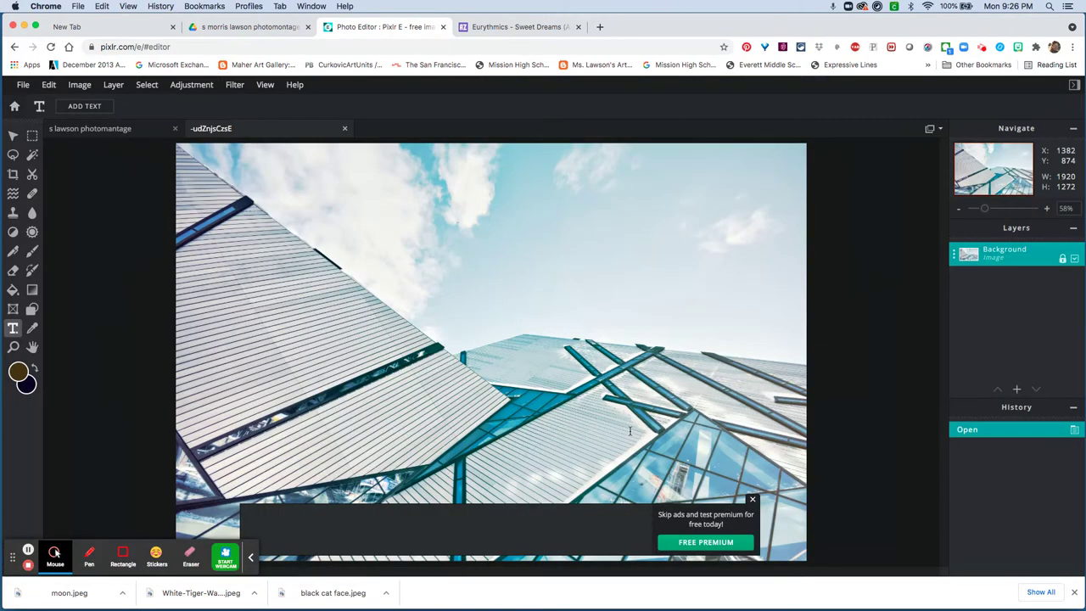
- Select all of the building photo and copy it
{"action": "left_click", "coordinate": [144, 85]}
{"action": "left_click", "coordinate": [151, 106]}
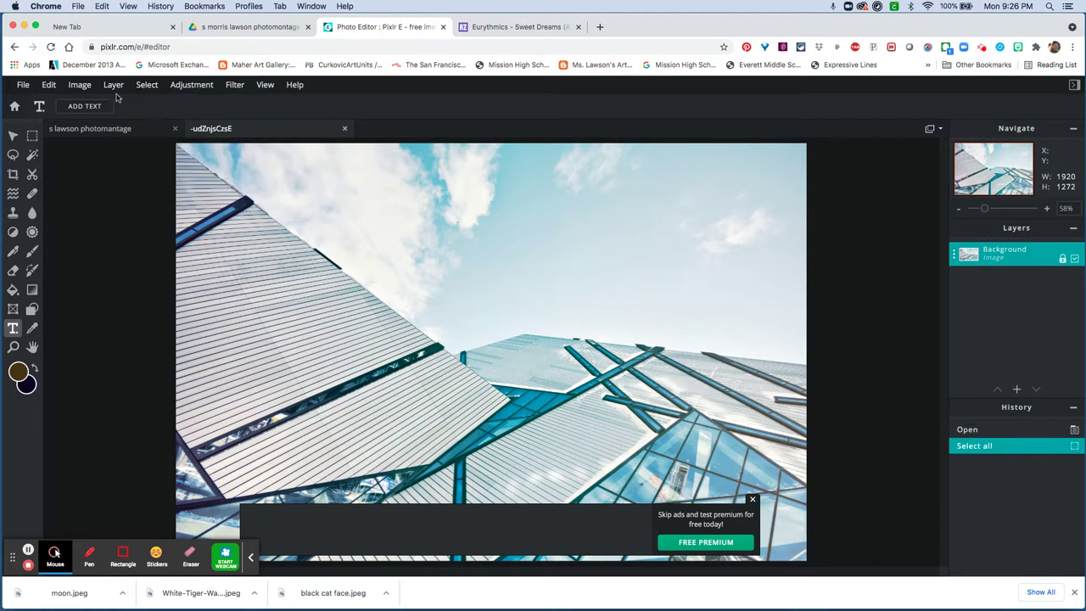
{"action": "left_click", "coordinate": [48, 85]}
{"action": "left_click", "coordinate": [62, 153]}
- Paste the copied building photo into the photomontage as a new top layer
{"action": "left_click", "coordinate": [127, 128]}
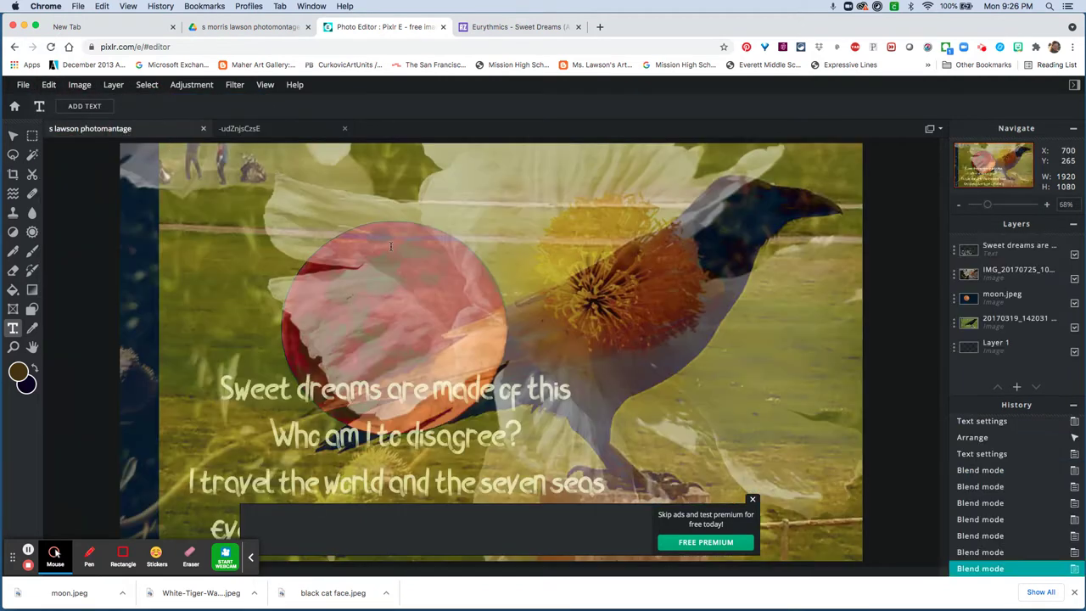
{"action": "left_click", "coordinate": [48, 85]}
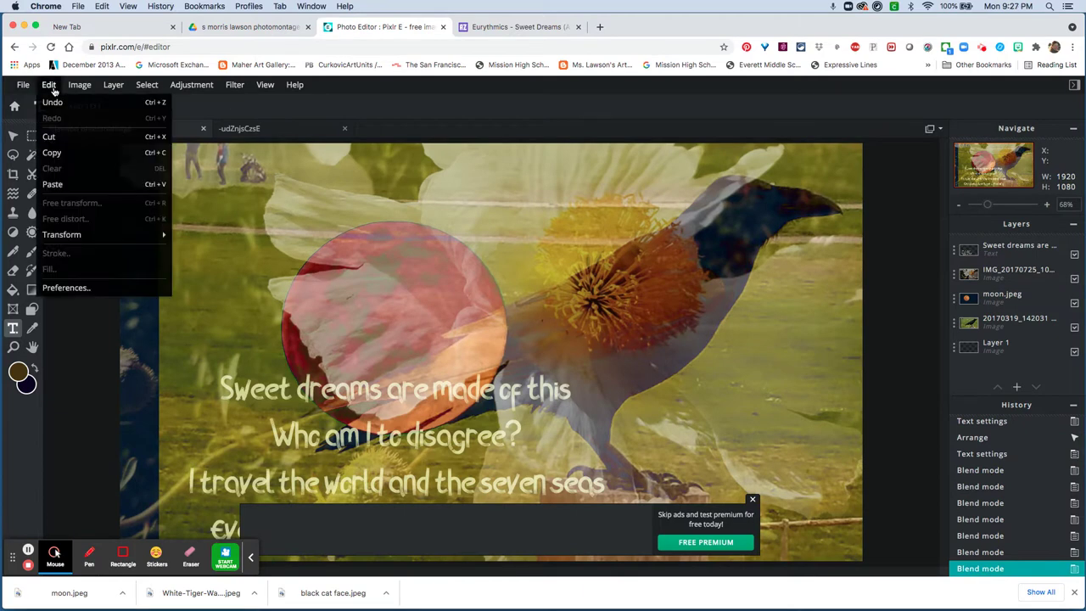
{"action": "left_click", "coordinate": [52, 184]}
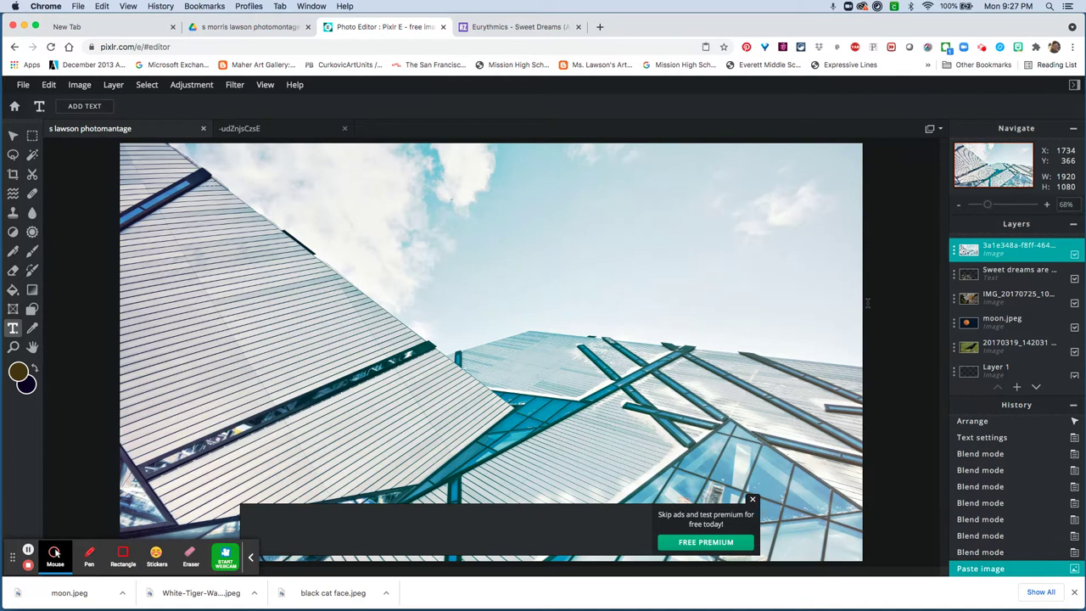
{"action": "left_click", "coordinate": [954, 250]}
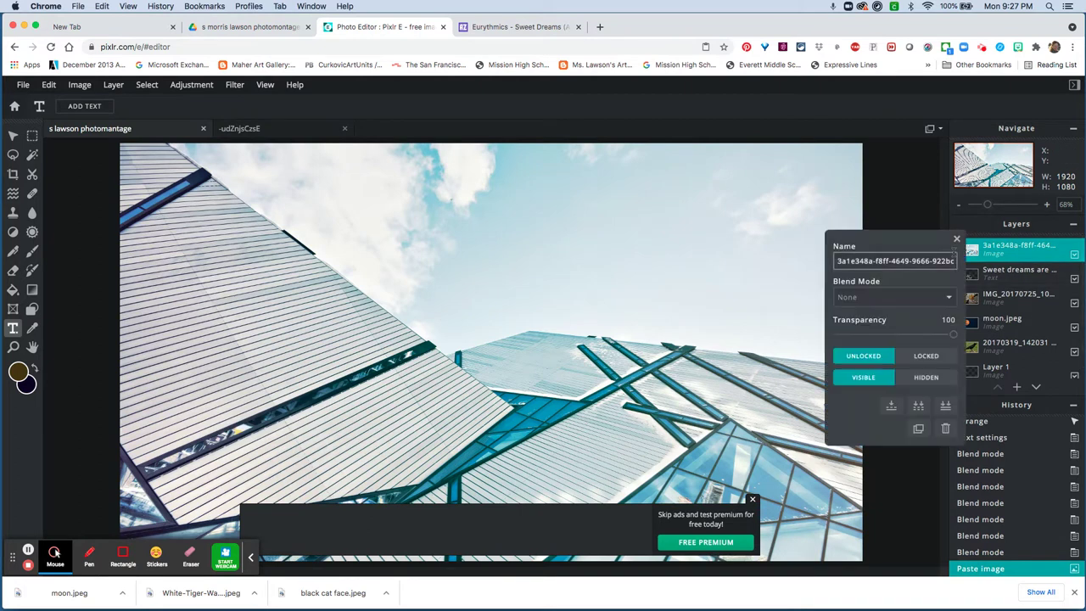
- Try Luminosity, Color and Saturation on the building layer, settle on Exclusion, and offset it to 23, -48
{"action": "left_click", "coordinate": [908, 294]}
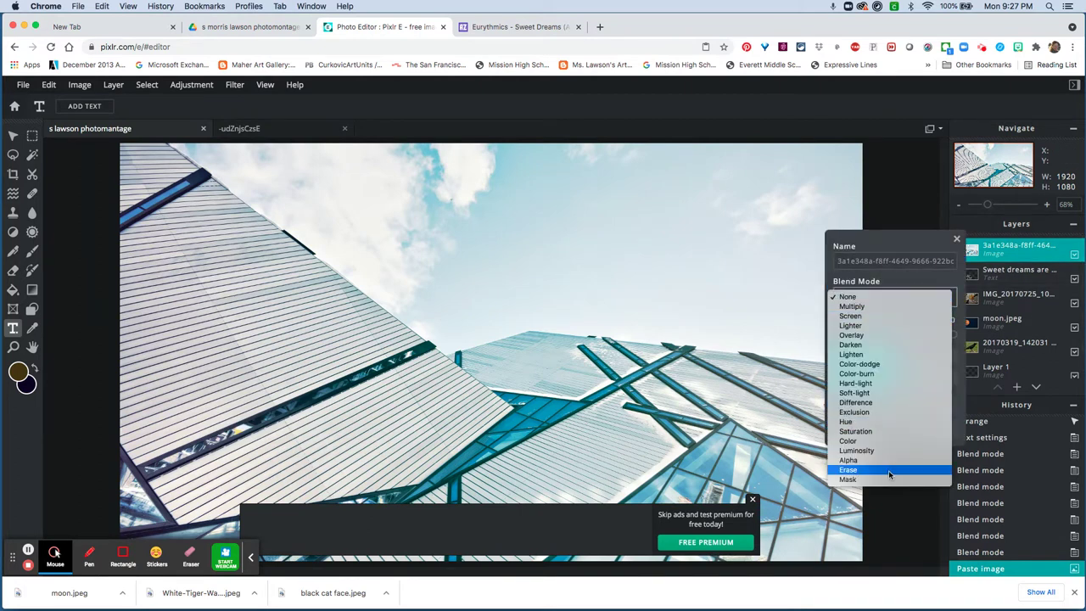
{"action": "key", "text": "Escape"}
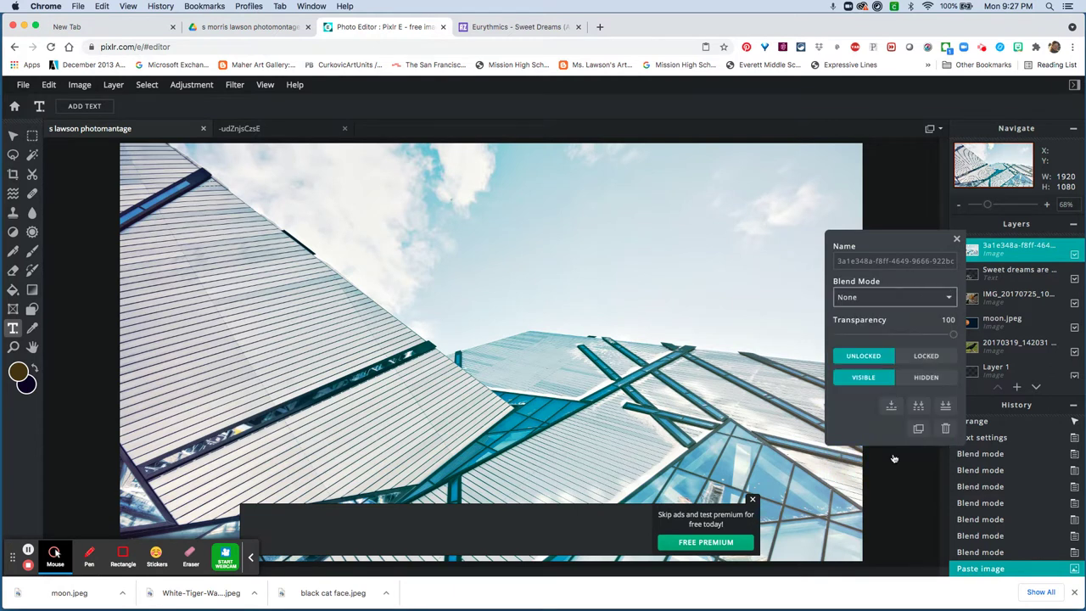
{"action": "left_click", "coordinate": [887, 304]}
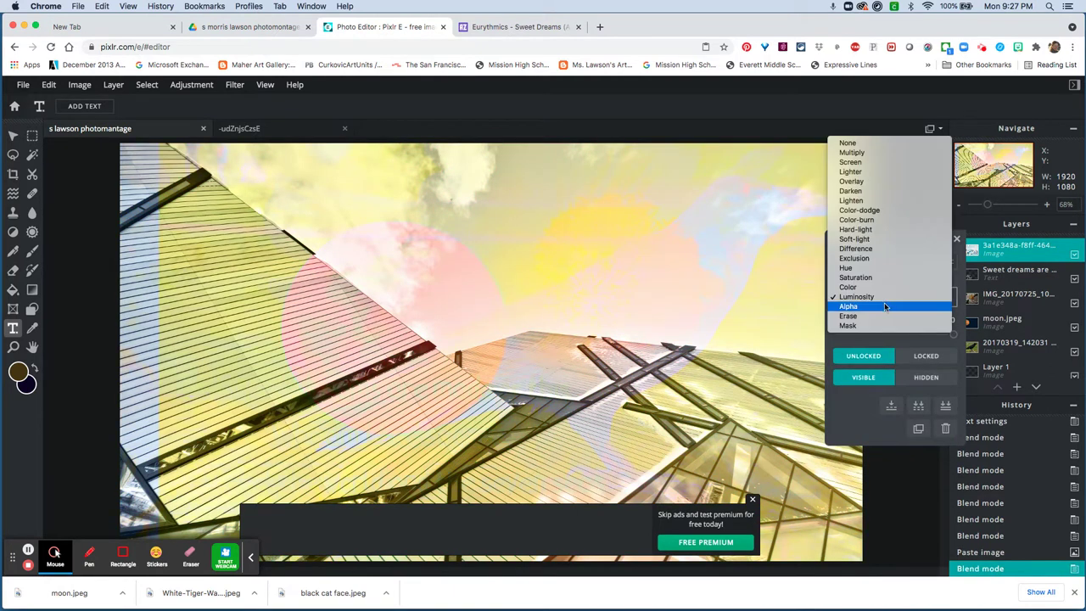
{"action": "left_click", "coordinate": [880, 287]}
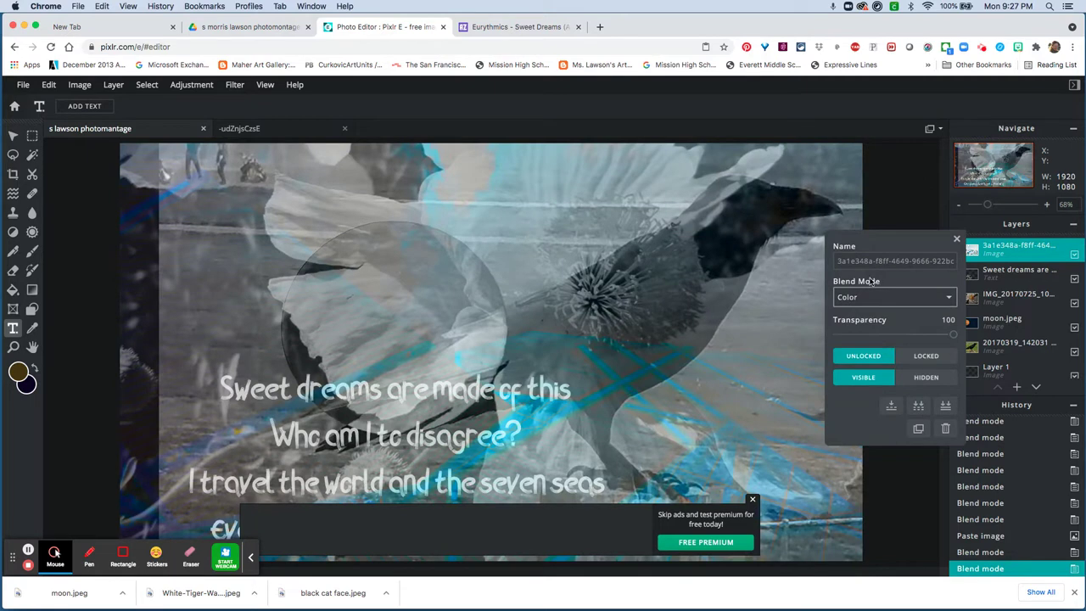
{"action": "left_click", "coordinate": [872, 299]}
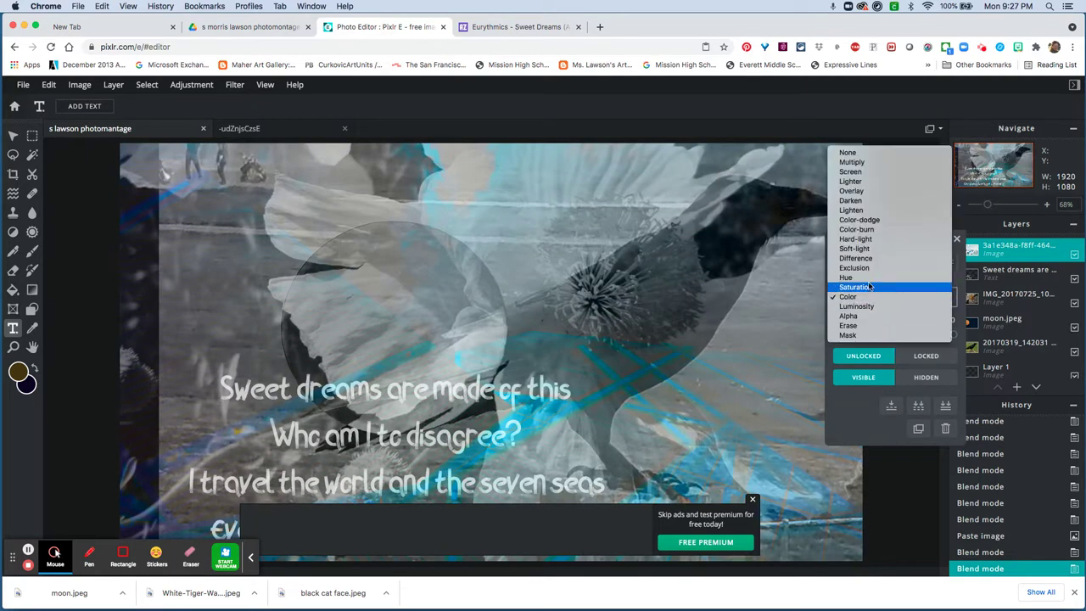
{"action": "left_click", "coordinate": [870, 287]}
{"action": "left_click", "coordinate": [855, 299]}
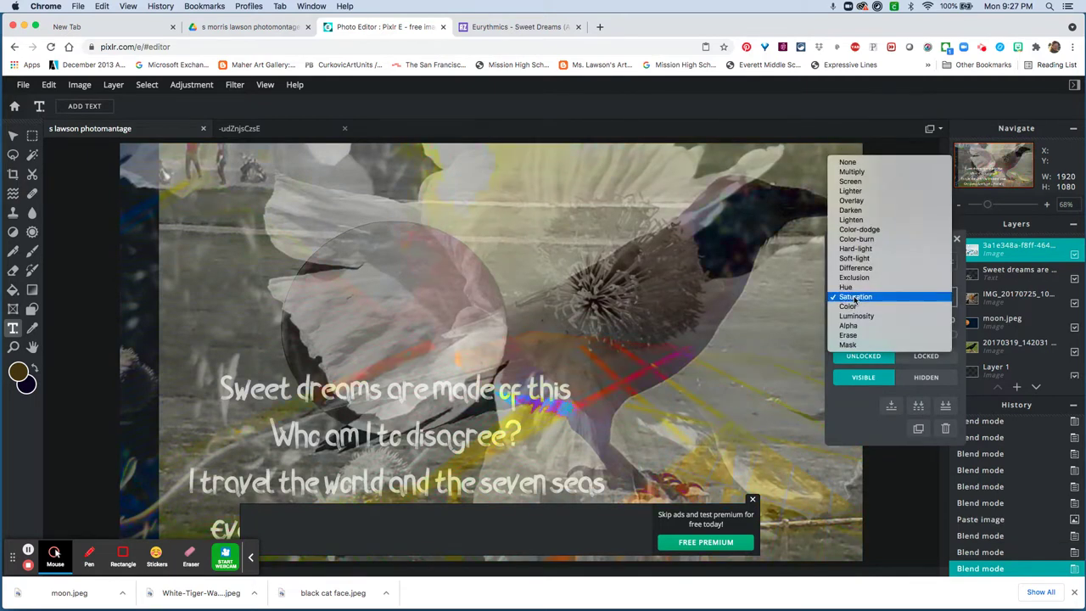
{"action": "left_click", "coordinate": [855, 278]}
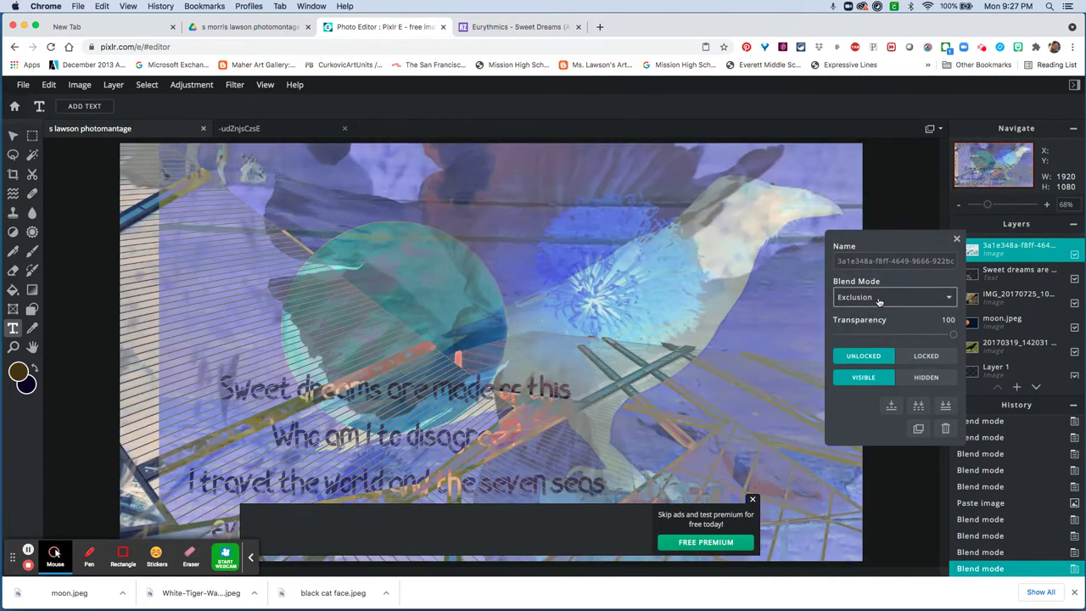
{"action": "scroll", "coordinate": [723, 336], "scroll_direction": "down", "scroll_amount": 5}
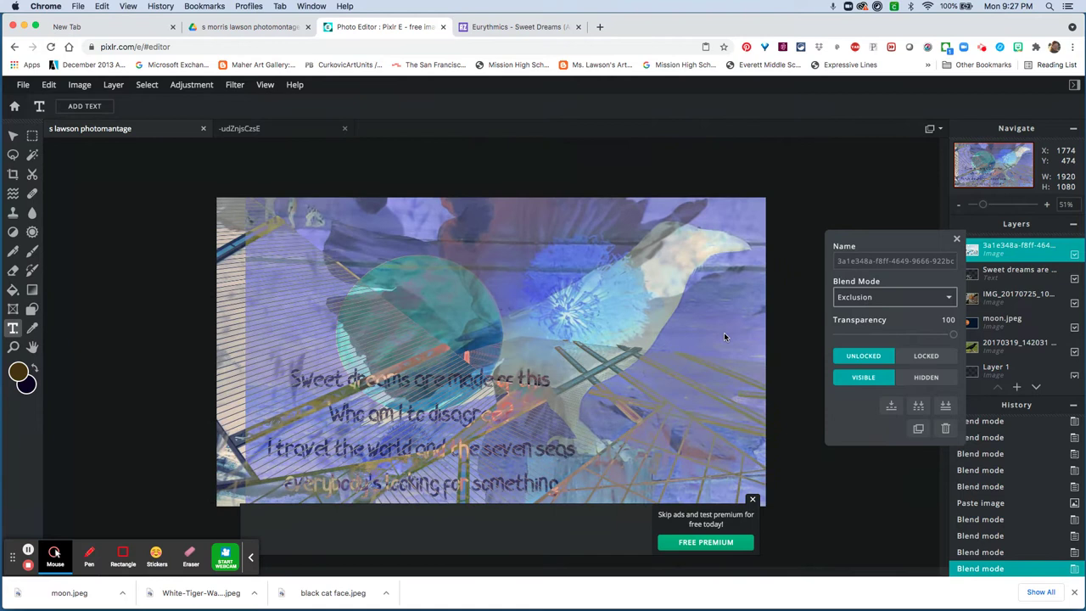
{"action": "left_click", "coordinate": [718, 381]}
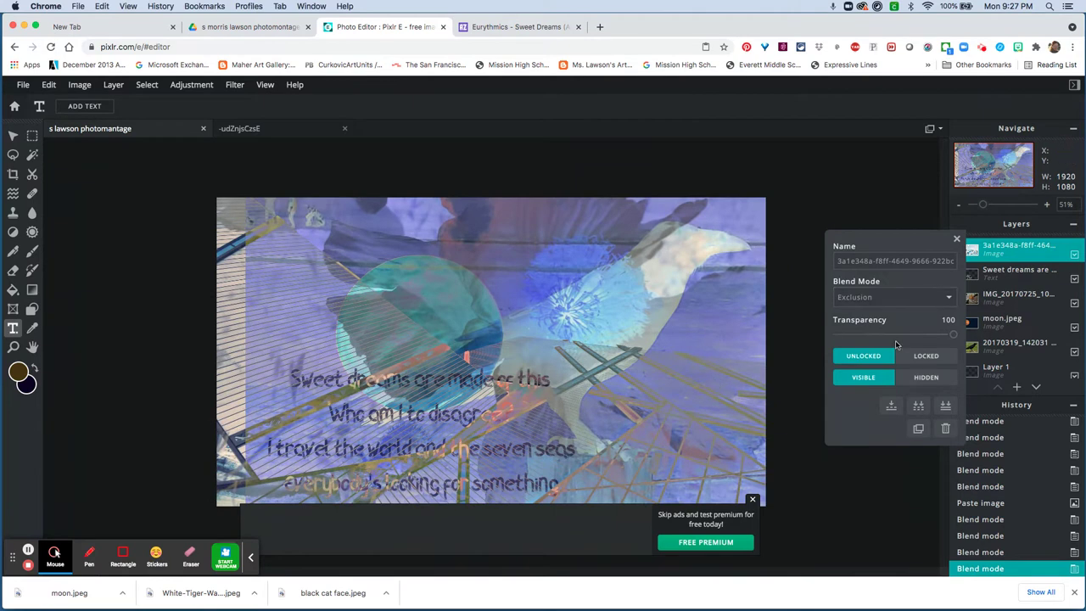
{"action": "mouse_move", "coordinate": [987, 318]}
{"action": "left_mouse_down"}
{"action": "mouse_move", "coordinate": [1010, 297]}
{"action": "mouse_move", "coordinate": [1010, 270]}
{"action": "mouse_move", "coordinate": [762, 316]}
{"action": "left_mouse_up"}
- Flip the building layer horizontally, enlarge it from a corner and move it lower
{"action": "left_click", "coordinate": [13, 135]}
{"action": "mouse_move", "coordinate": [452, 306]}
{"action": "left_mouse_down"}
{"action": "mouse_move", "coordinate": [413, 357]}
{"action": "mouse_move", "coordinate": [428, 382]}
{"action": "mouse_move", "coordinate": [415, 391]}
{"action": "mouse_move", "coordinate": [450, 386]}
{"action": "mouse_move", "coordinate": [466, 381]}
{"action": "mouse_move", "coordinate": [462, 341]}
{"action": "mouse_move", "coordinate": [459, 403]}
{"action": "mouse_move", "coordinate": [458, 321]}
{"action": "left_mouse_up"}
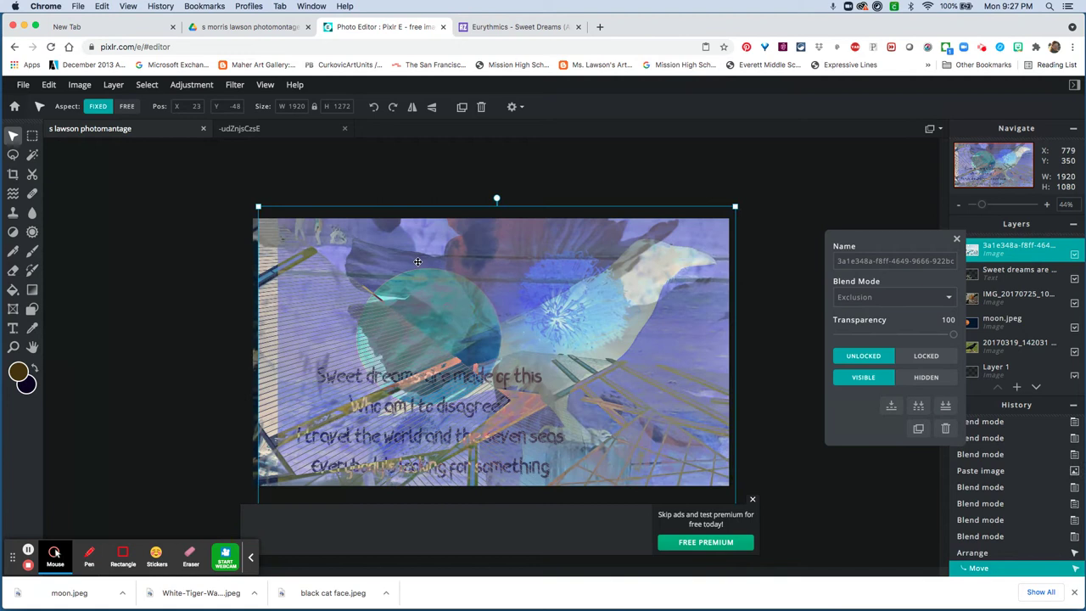
{"action": "left_click", "coordinate": [412, 108]}
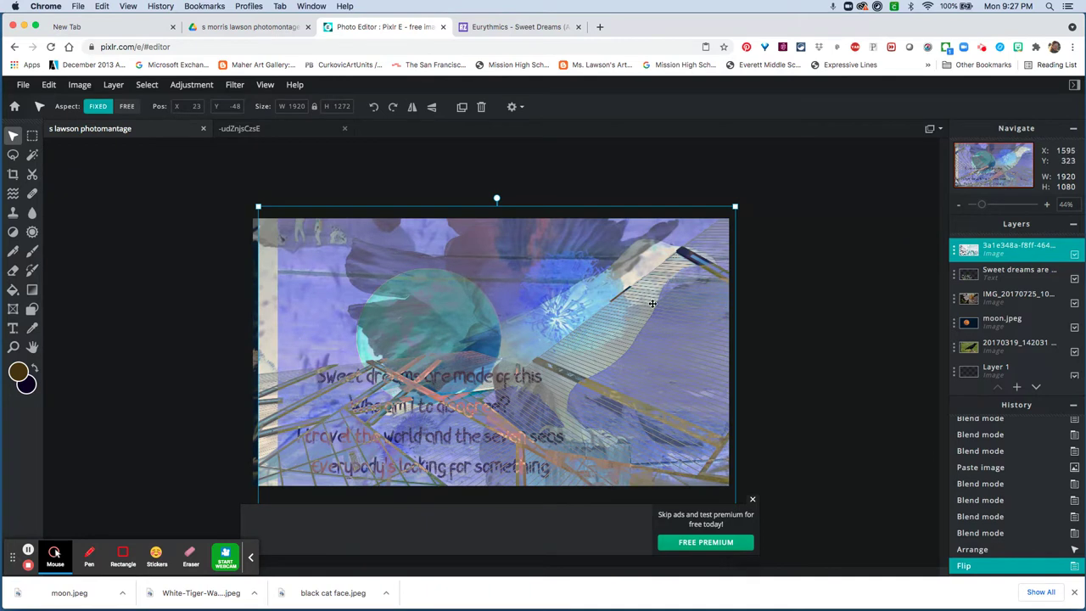
{"action": "left_click_drag", "start_coordinate": [653, 303], "coordinate": [674, 317]}
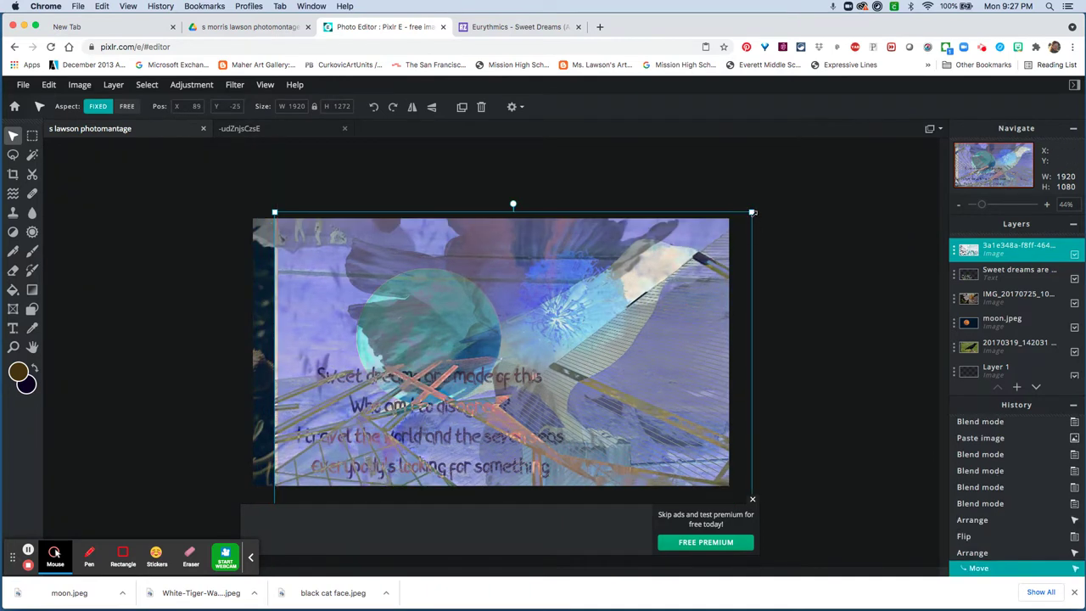
{"action": "left_click_drag", "start_coordinate": [752, 212], "coordinate": [828, 161]}
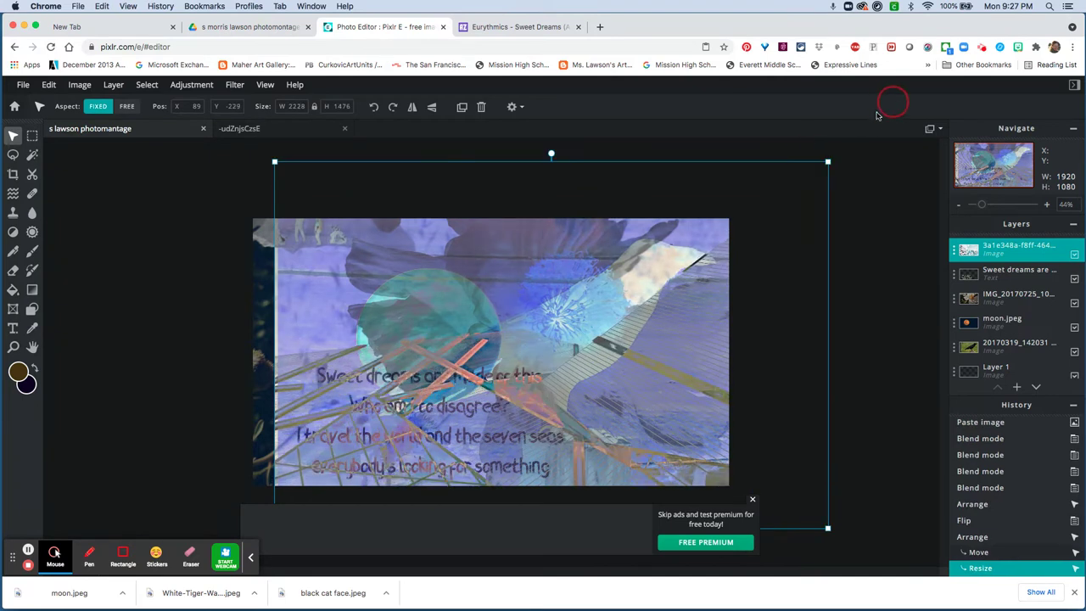
{"action": "left_click_drag", "start_coordinate": [604, 345], "coordinate": [580, 414]}
{"action": "mouse_move", "coordinate": [683, 384]}
{"action": "left_mouse_down"}
{"action": "mouse_move", "coordinate": [660, 383]}
{"action": "mouse_move", "coordinate": [678, 386]}
{"action": "mouse_move", "coordinate": [696, 354]}
{"action": "mouse_move", "coordinate": [686, 405]}
{"action": "left_mouse_up"}
- Select the 20170319_142031 photo layer and nudge it slightly left
{"action": "left_click", "coordinate": [985, 339]}
{"action": "mouse_move", "coordinate": [607, 247]}
{"action": "left_mouse_down"}
{"action": "mouse_move", "coordinate": [589, 247]}
{"action": "mouse_move", "coordinate": [619, 248]}
{"action": "left_mouse_up"}
{"action": "mouse_move", "coordinate": [712, 243]}
{"action": "left_mouse_down"}
{"action": "mouse_move", "coordinate": [689, 255]}
{"action": "mouse_move", "coordinate": [707, 245]}
{"action": "left_mouse_up"}
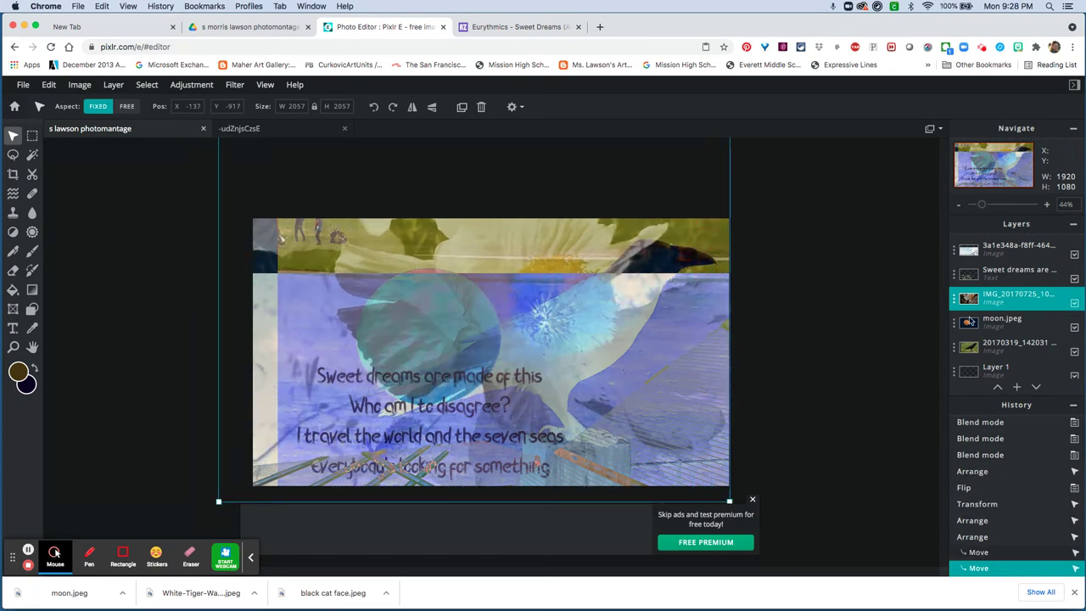
- Select the 20170319_142031 photo layer and shift it slightly on the canvas
{"action": "left_click", "coordinate": [982, 280]}
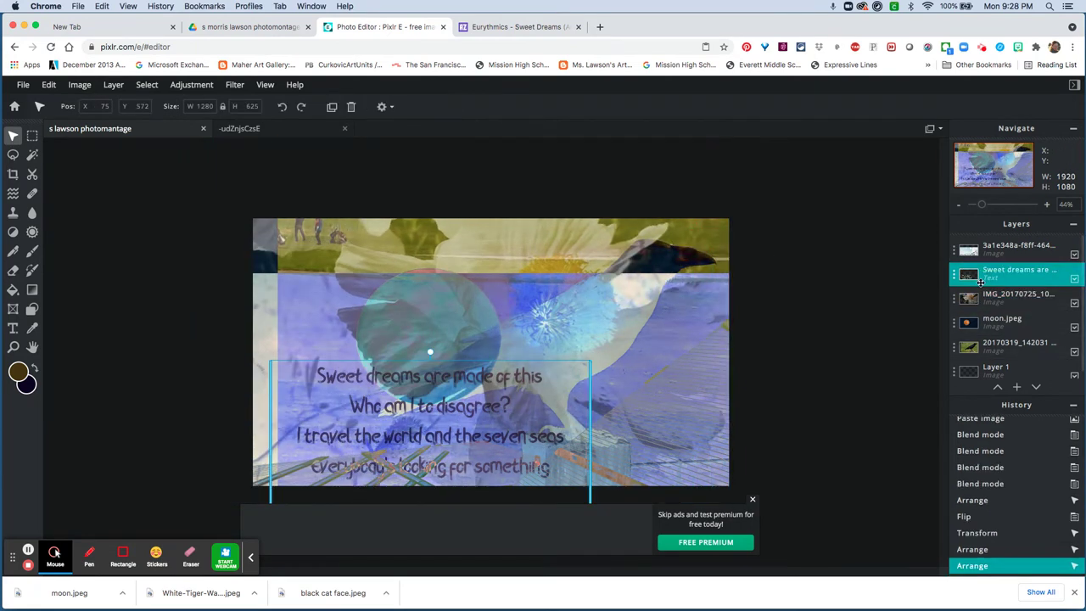
{"action": "left_click", "coordinate": [1002, 344]}
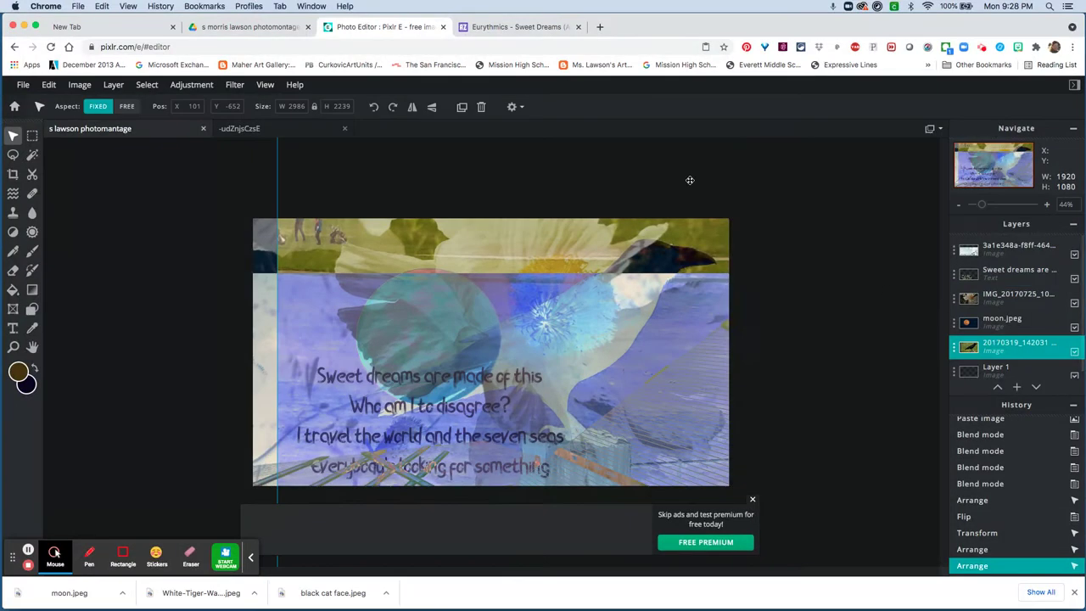
{"action": "mouse_move", "coordinate": [703, 224]}
{"action": "left_mouse_down"}
{"action": "mouse_move", "coordinate": [687, 213]}
{"action": "mouse_move", "coordinate": [705, 221]}
{"action": "left_mouse_up"}
{"action": "left_click_drag", "start_coordinate": [336, 243], "coordinate": [299, 247]}
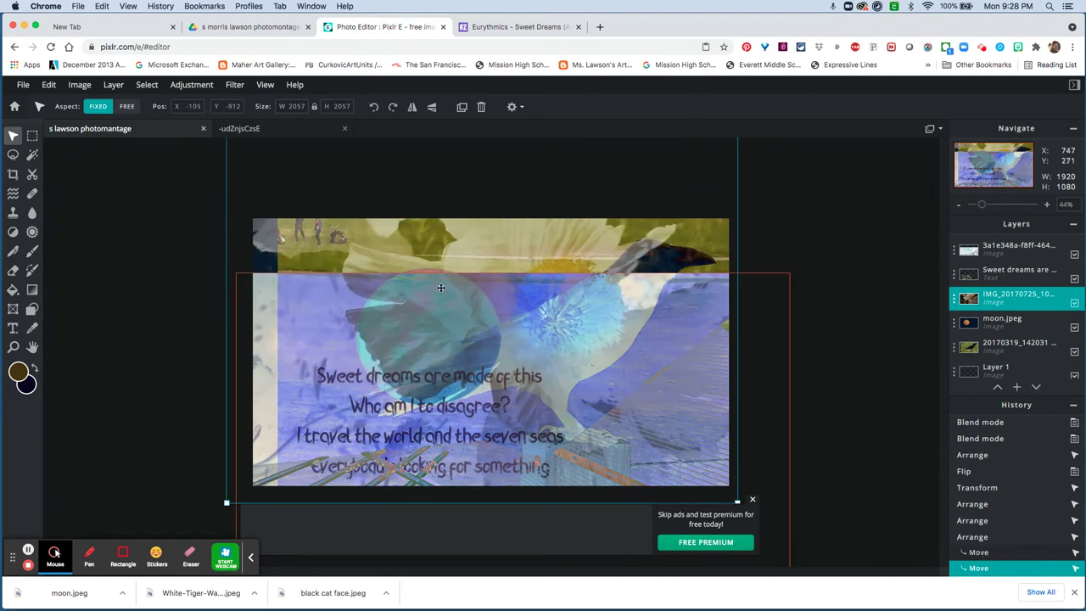
- Raise the building layer higher and move the photo layer to the top of the stack
{"action": "left_click_drag", "start_coordinate": [517, 300], "coordinate": [512, 349]}
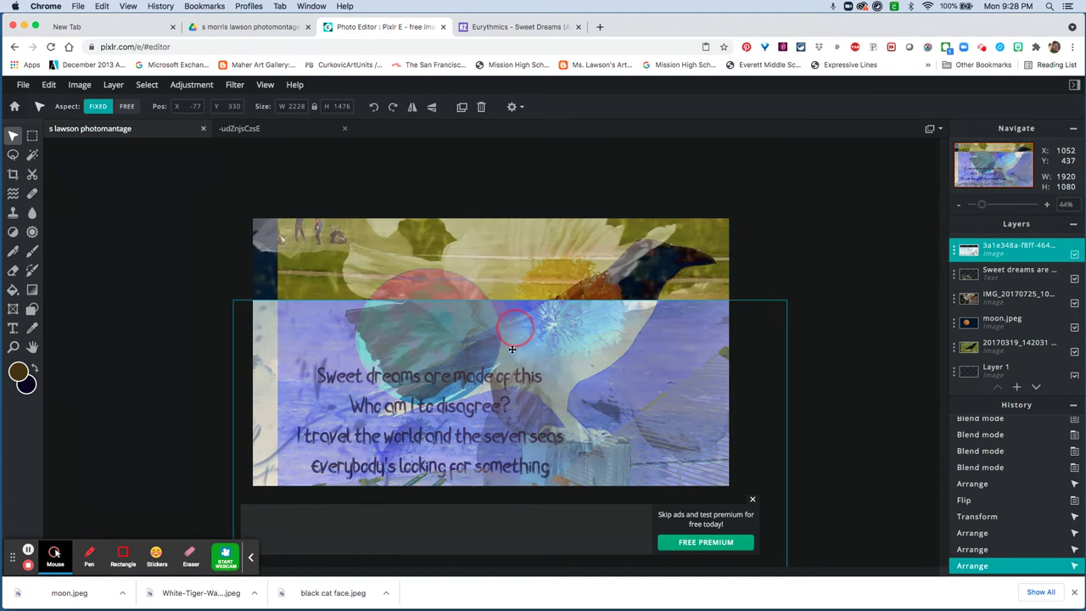
{"action": "left_click_drag", "start_coordinate": [514, 257], "coordinate": [518, 245]}
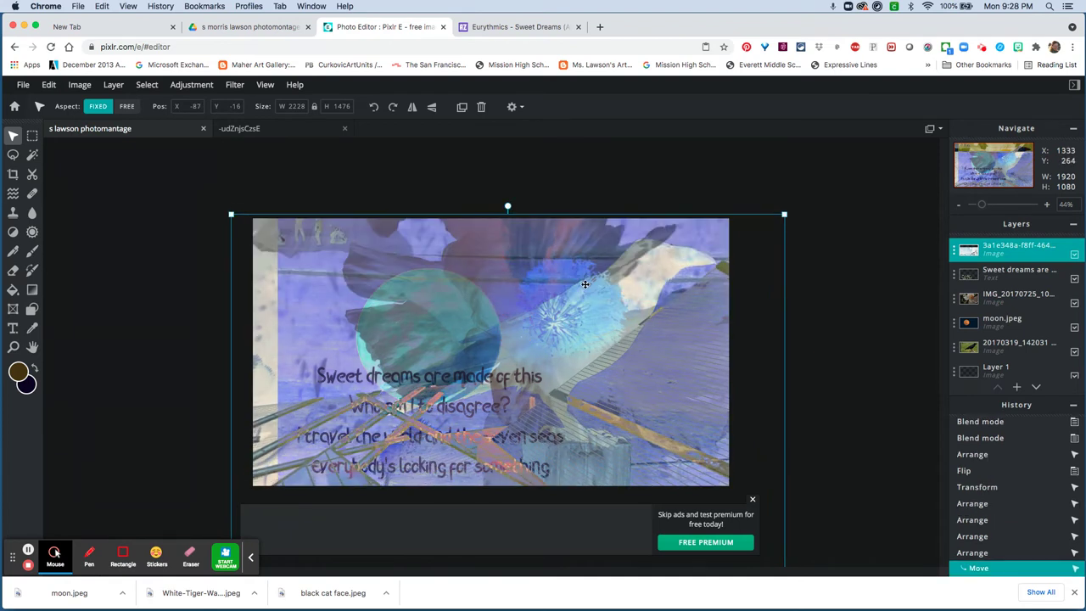
{"action": "left_click", "coordinate": [1005, 296]}
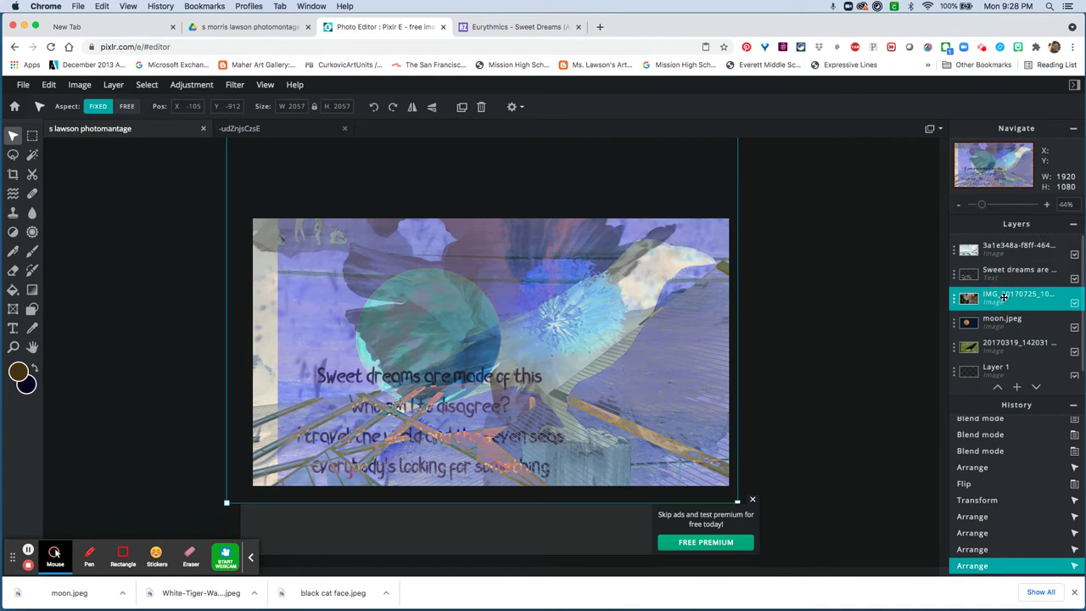
{"action": "left_click_drag", "start_coordinate": [1005, 301], "coordinate": [1003, 247]}
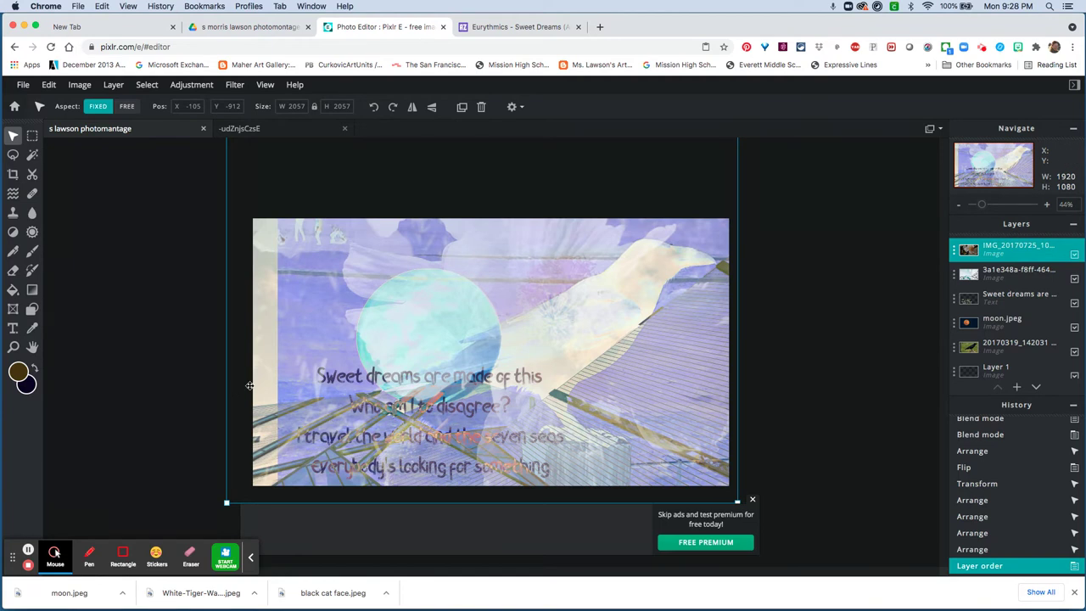
- Crop the canvas from the left edge to 1820×1080
{"action": "left_click", "coordinate": [13, 174]}
{"action": "left_click_drag", "start_coordinate": [252, 356], "coordinate": [276, 360]}
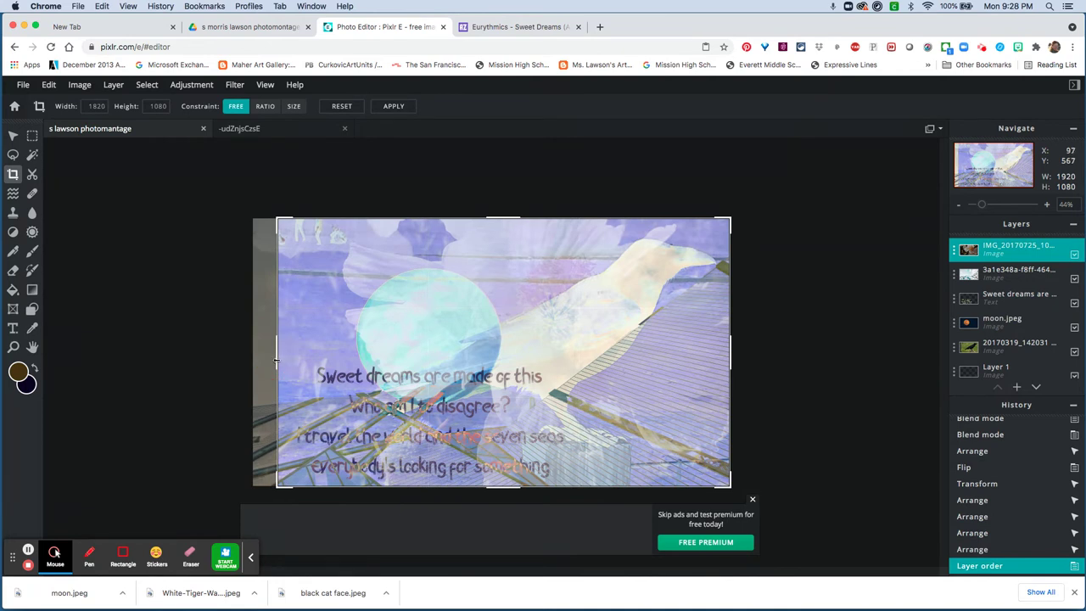
{"action": "key", "text": "Return"}
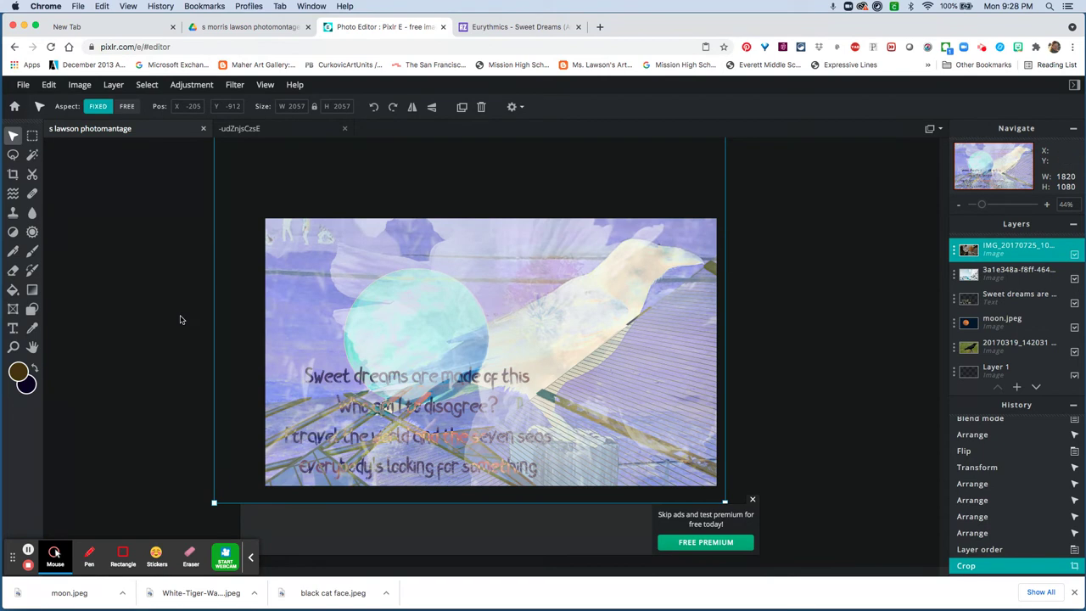
{"action": "left_click", "coordinate": [799, 320]}
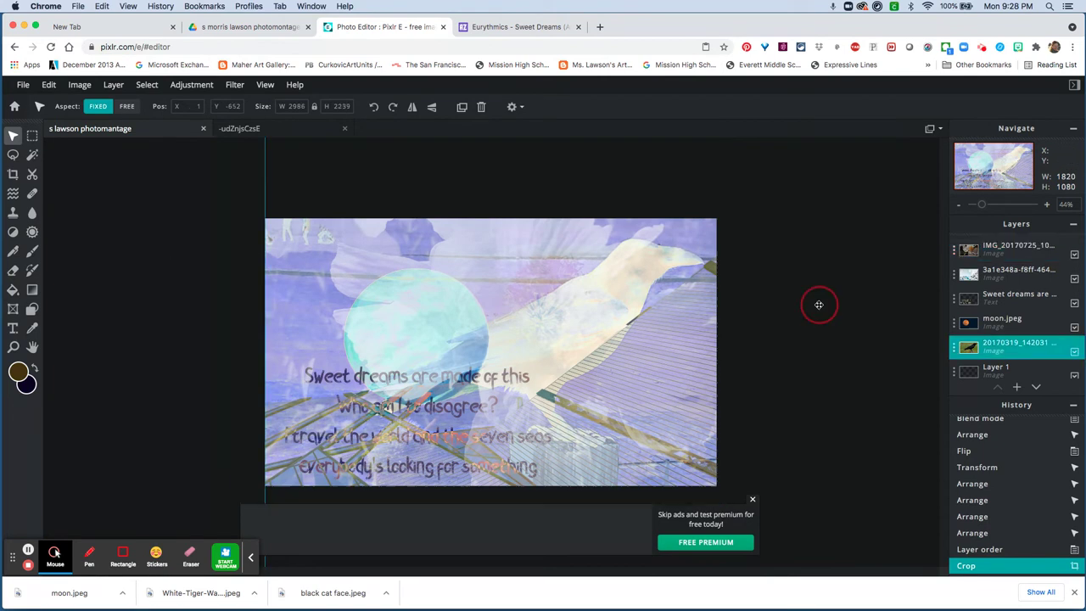